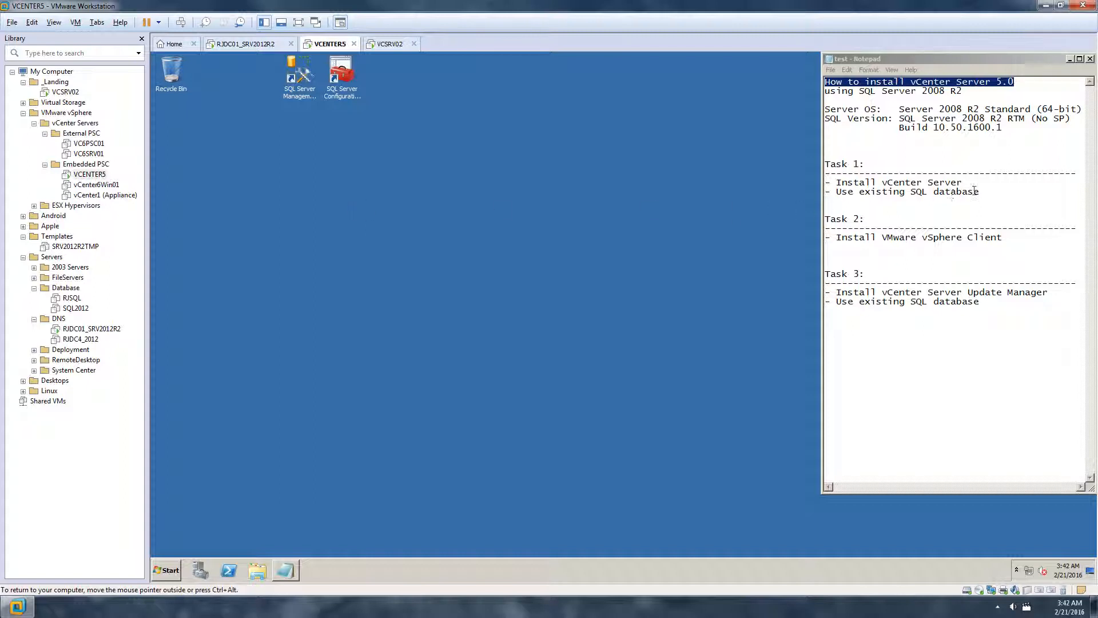
Highlight the vCenter Server, vSphere Client and 'Use existing SQL database' task lines in the notes
drag(963, 184, 985, 194)
drag(836, 237, 1001, 236)
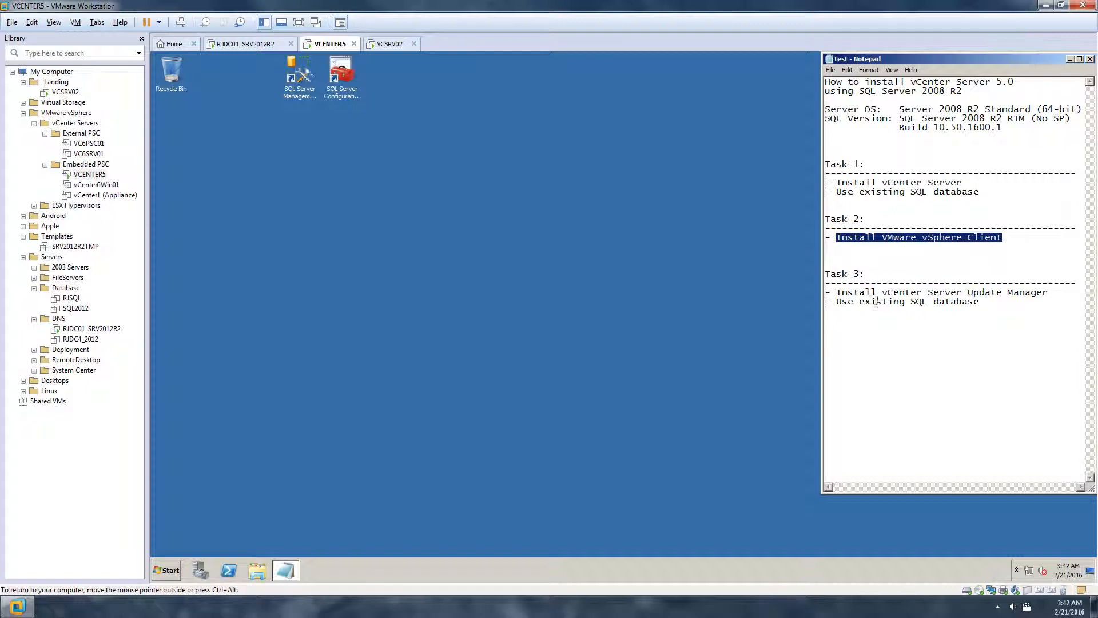
drag(837, 294, 1033, 297)
drag(996, 302, 842, 302)
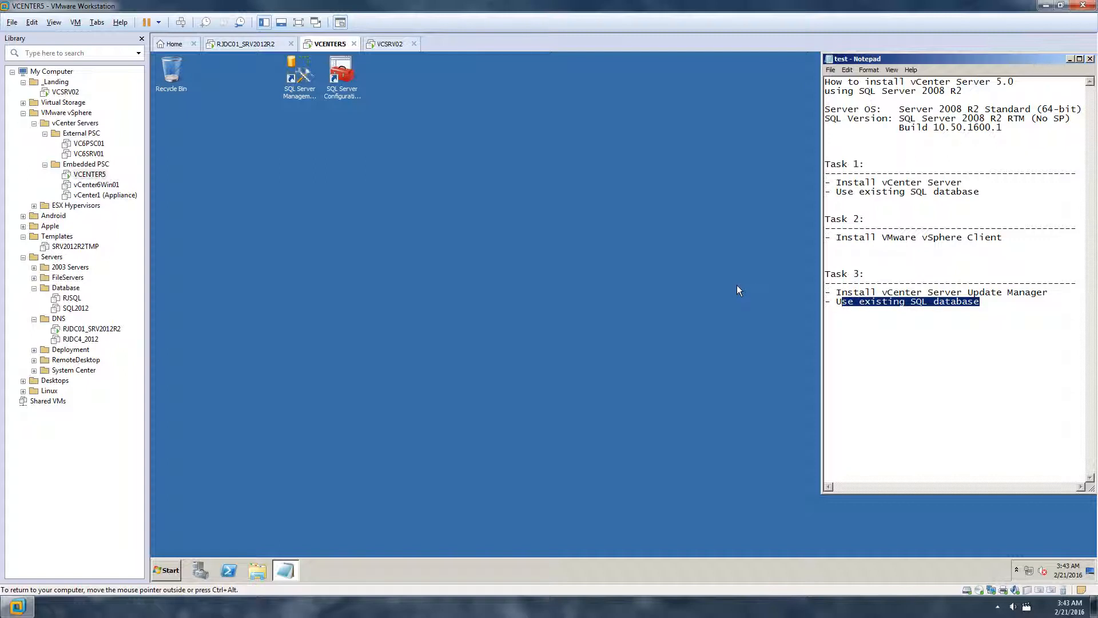
click(714, 278)
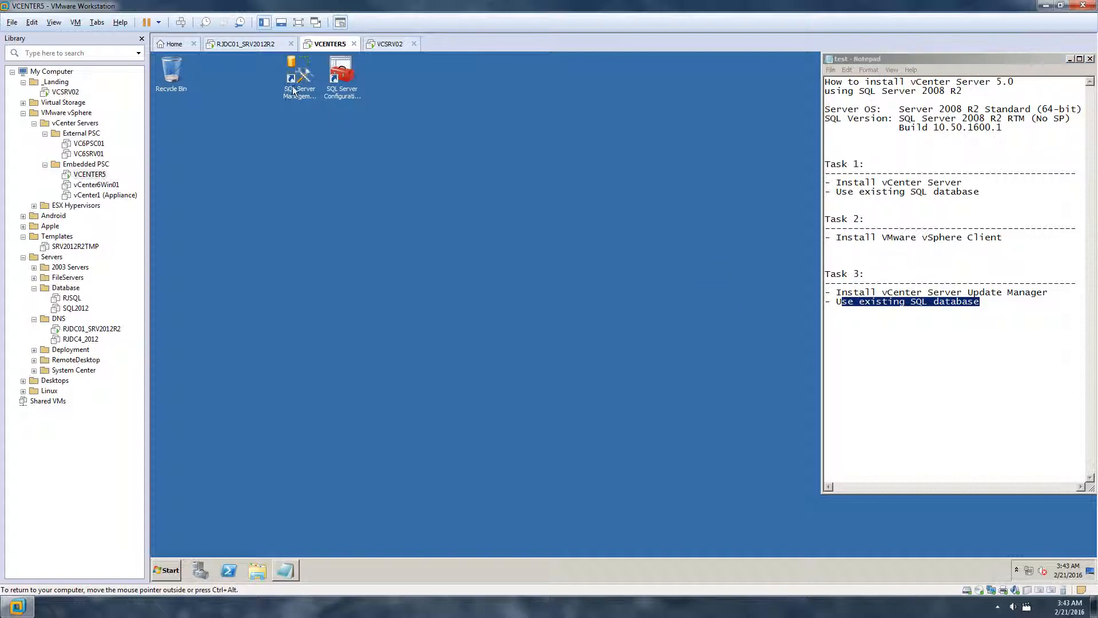
click(967, 311)
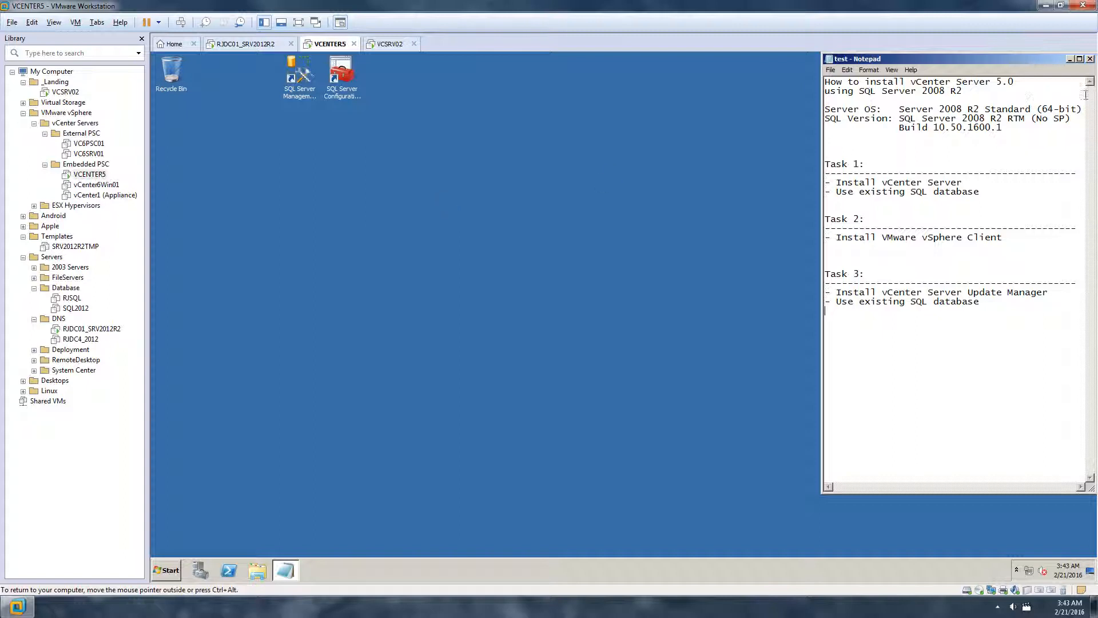
Highlight the vCenter Server 5.0 title line in the notes, then clear it
drag(1016, 85, 912, 85)
click(931, 149)
drag(1018, 81, 825, 83)
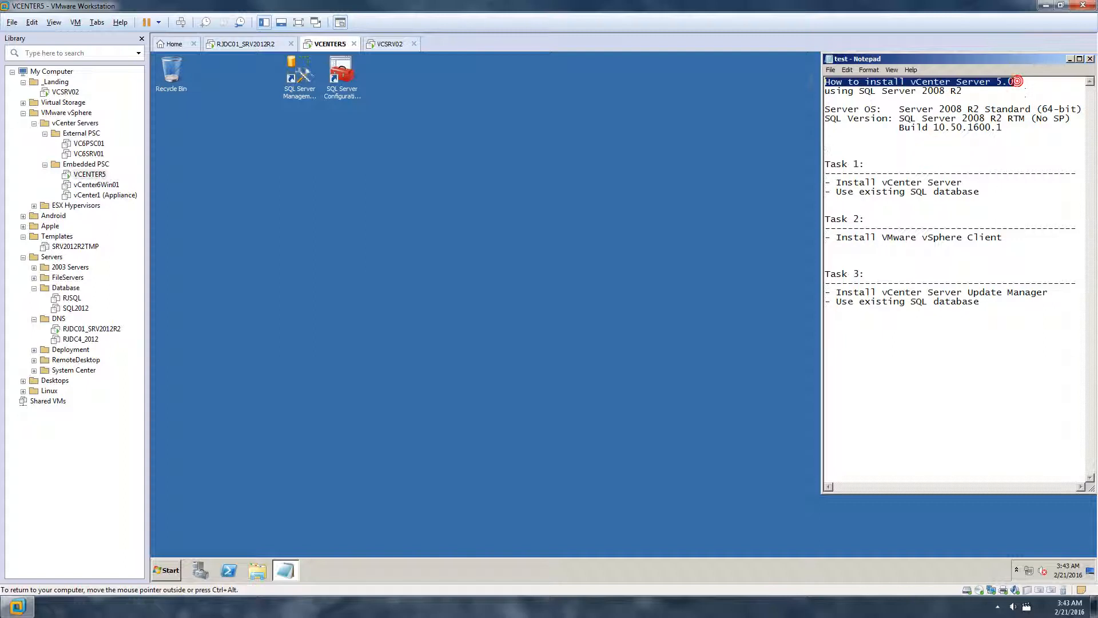
click(1016, 90)
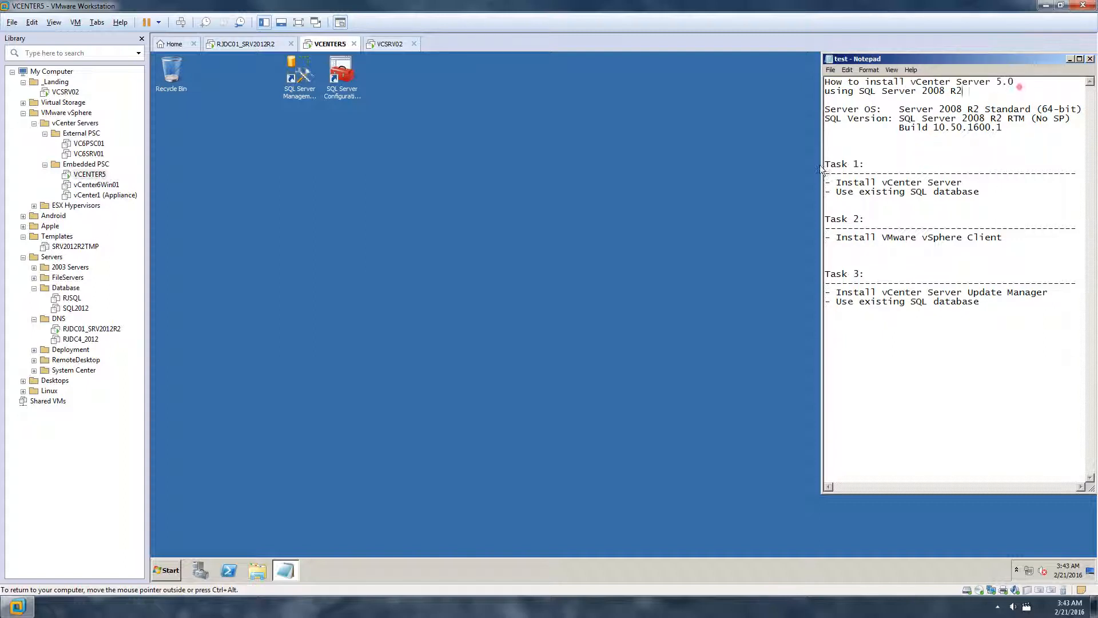
click(614, 239)
Launch the vSphere 5.0 installer from the DVD drive via Computer and reposition its window
click(166, 571)
click(338, 391)
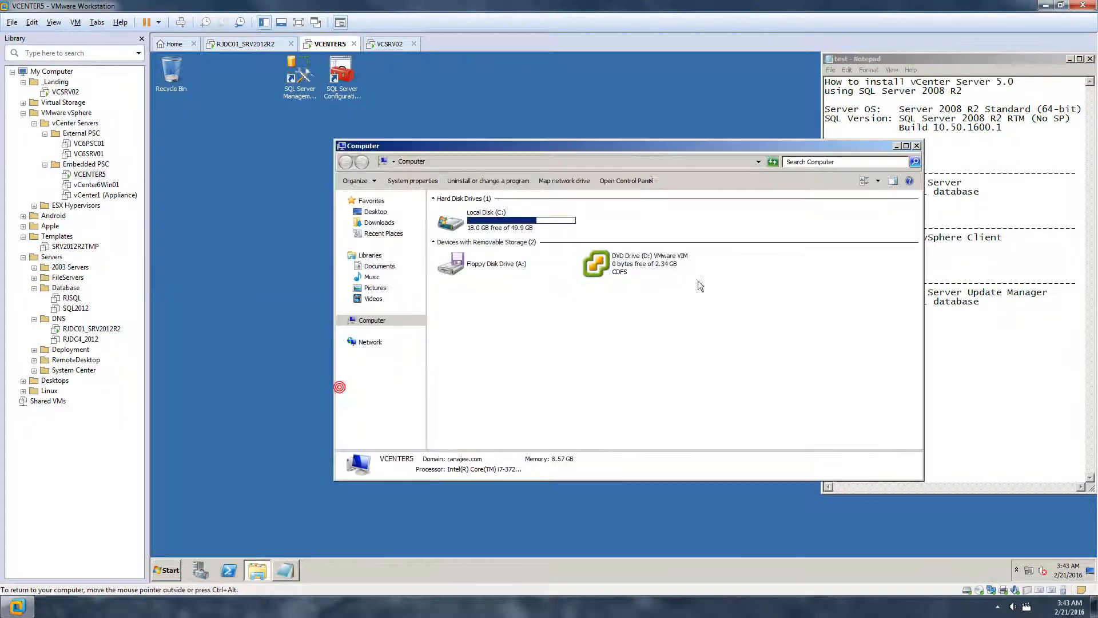
drag(588, 148, 509, 139)
double_click(572, 257)
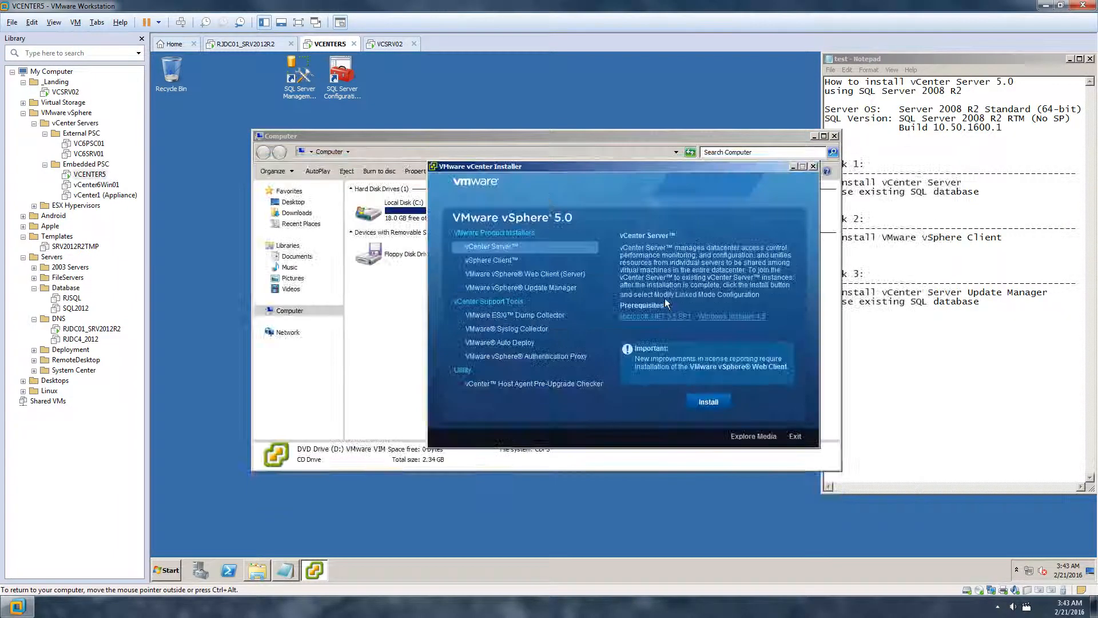
click(814, 136)
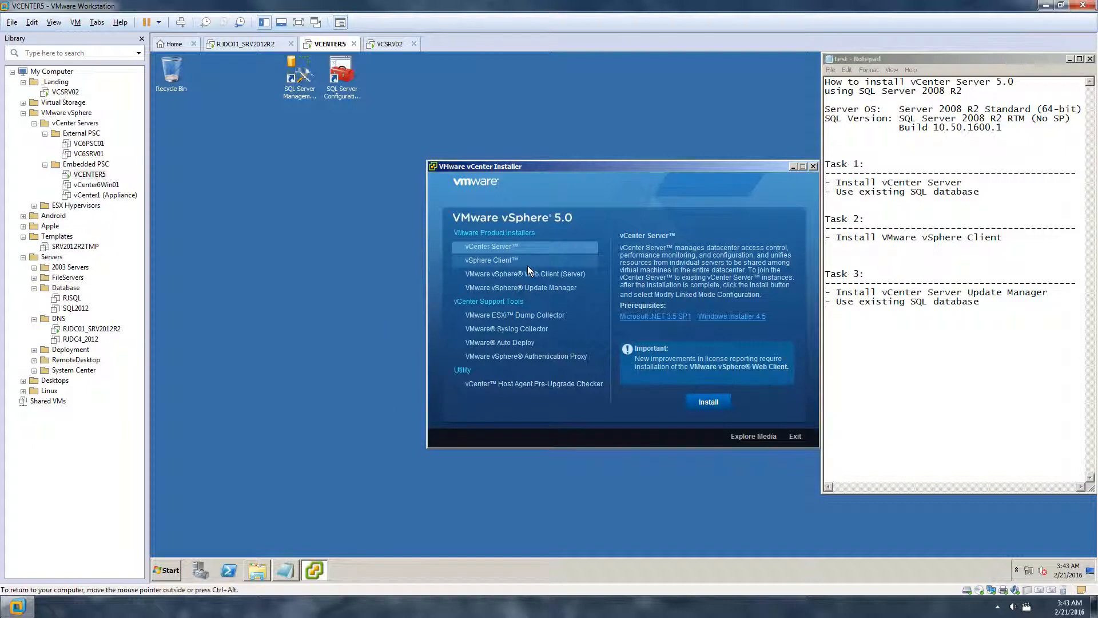
drag(561, 170, 486, 164)
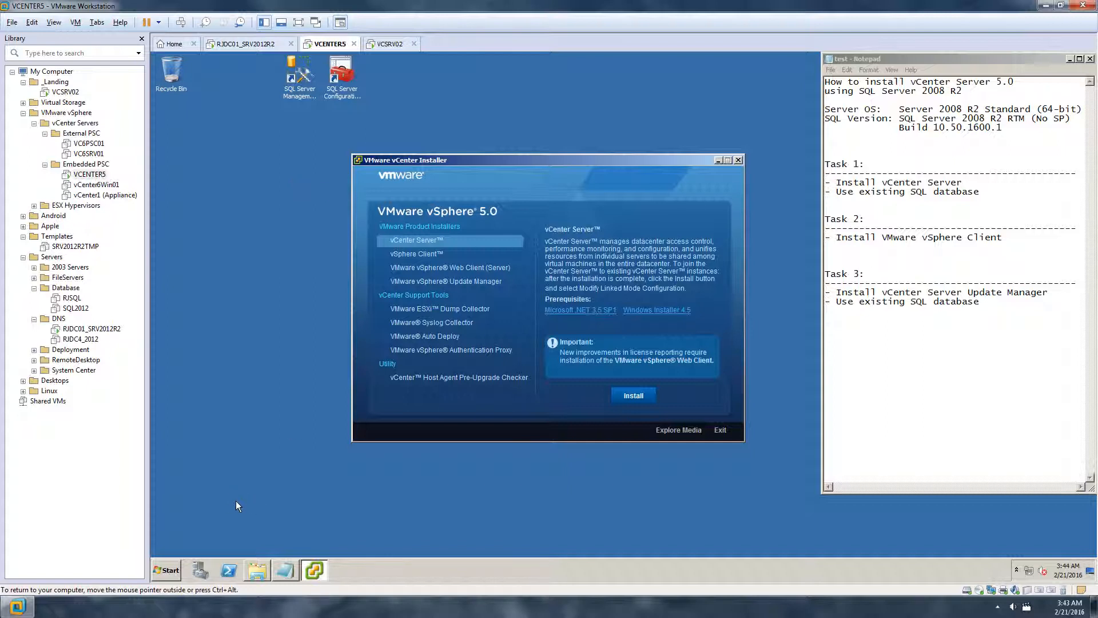
click(167, 570)
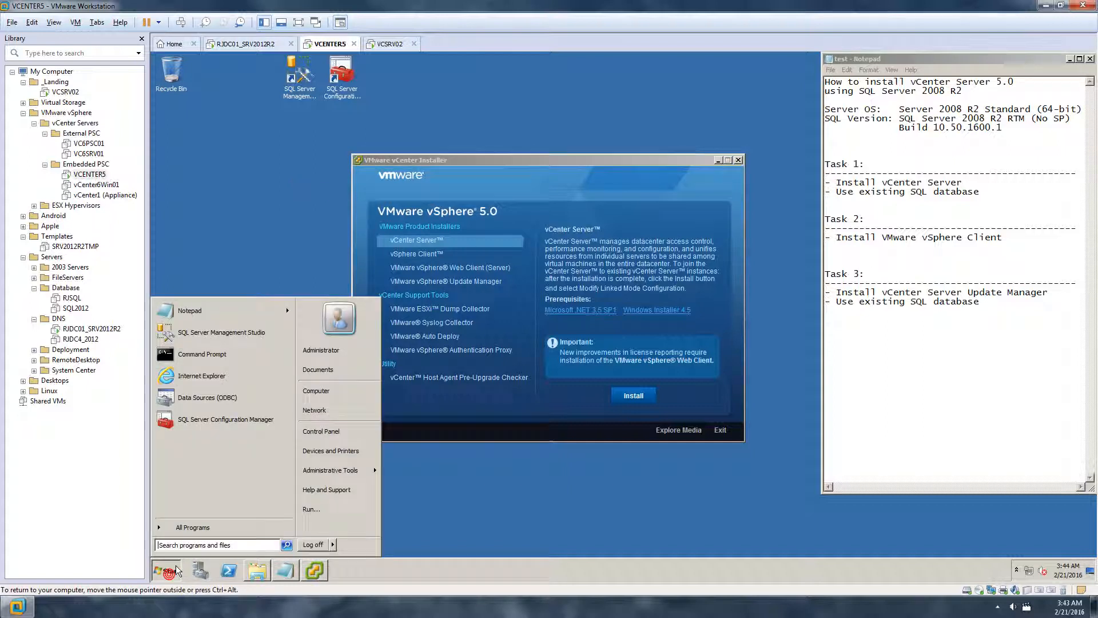
Show the System DSN list with UPDATEMGRODBC and vCenter5ODBC, widening the Name column
click(246, 398)
drag(627, 217, 340, 199)
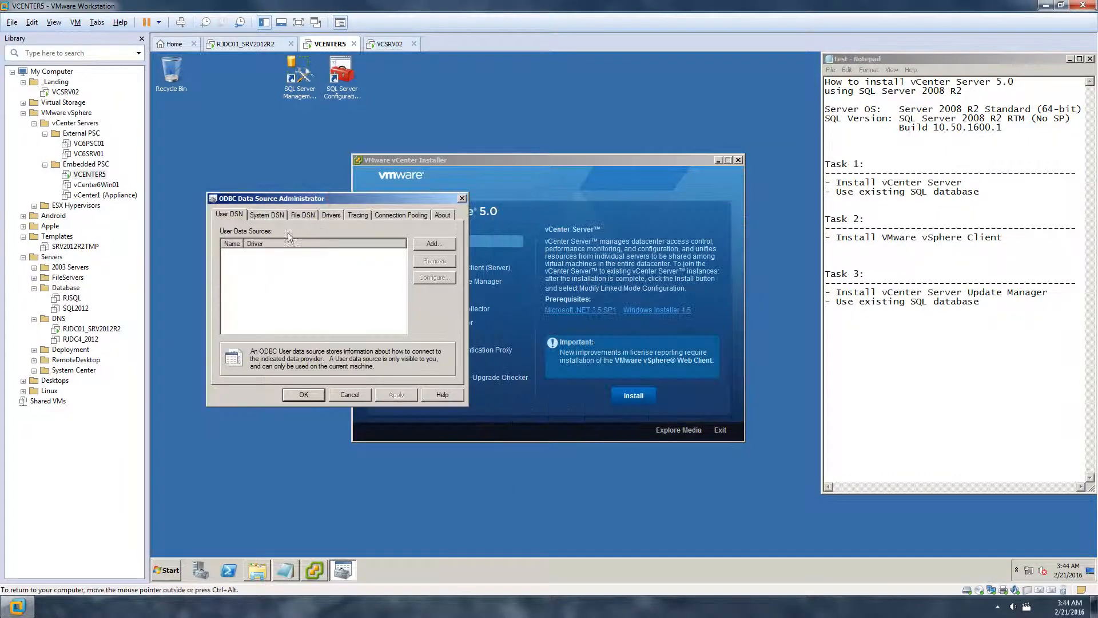
click(262, 212)
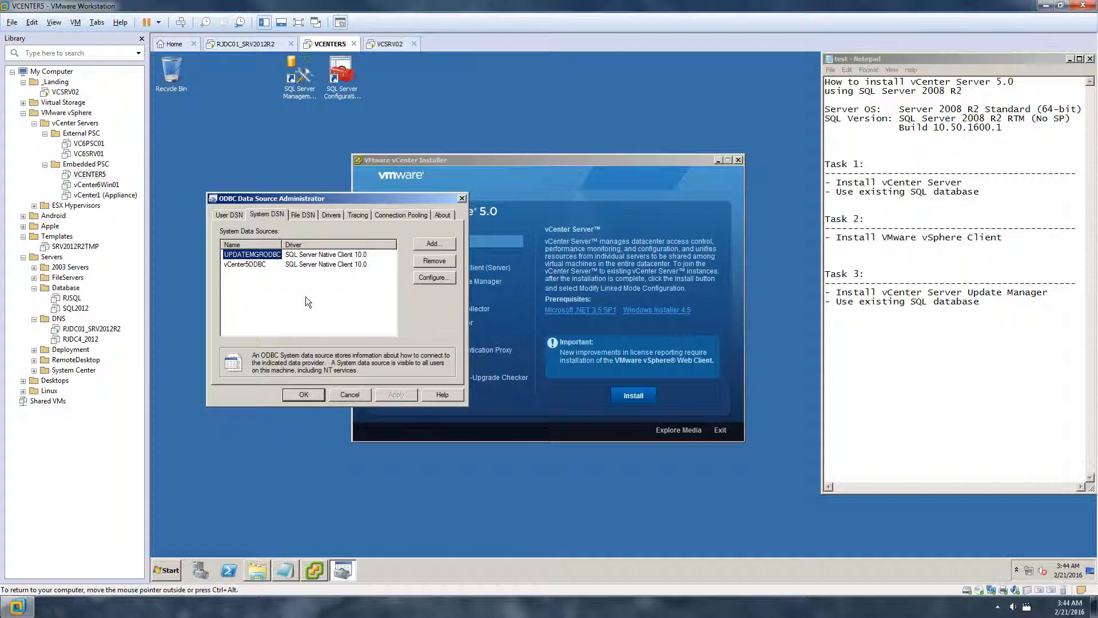
drag(282, 244, 294, 244)
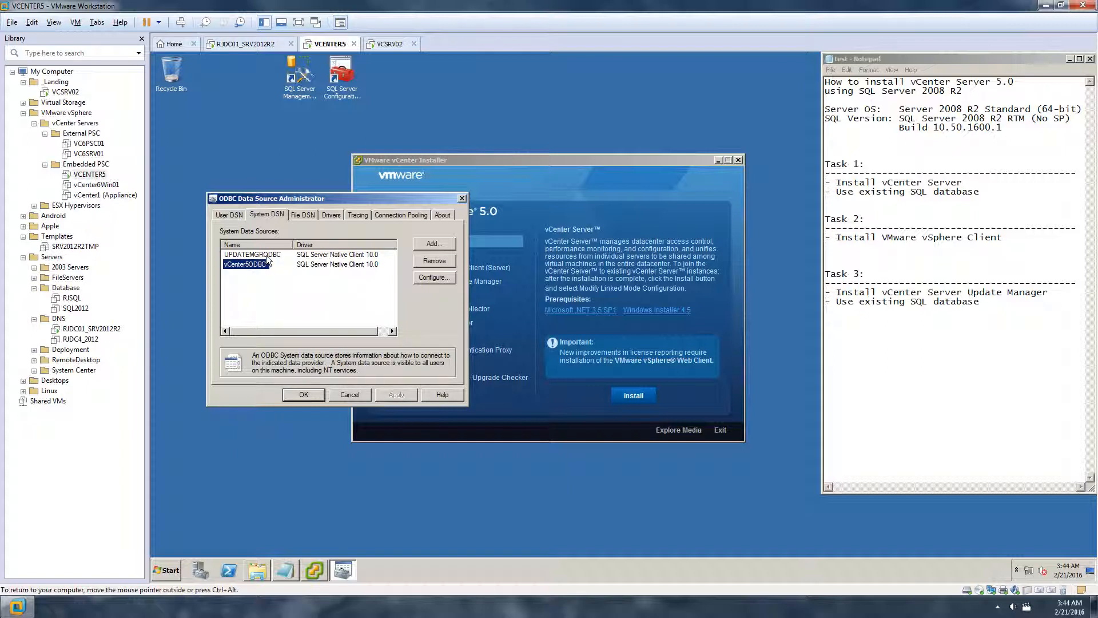
Connect Management Studio to VCENTER5, expand Databases and select the vCenter database
double_click(298, 91)
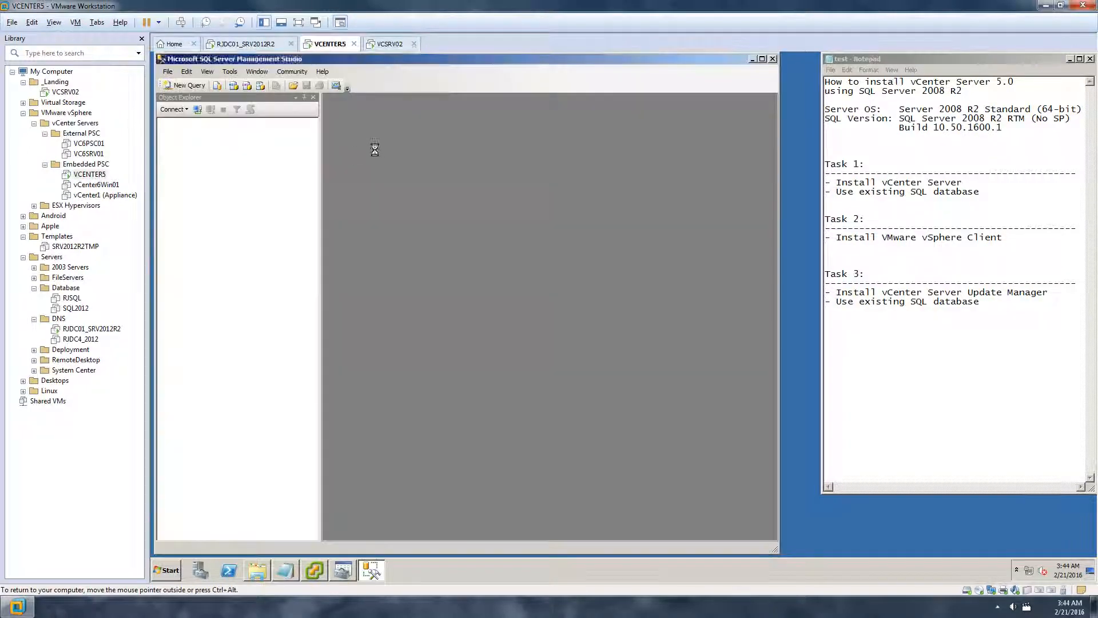
click(413, 326)
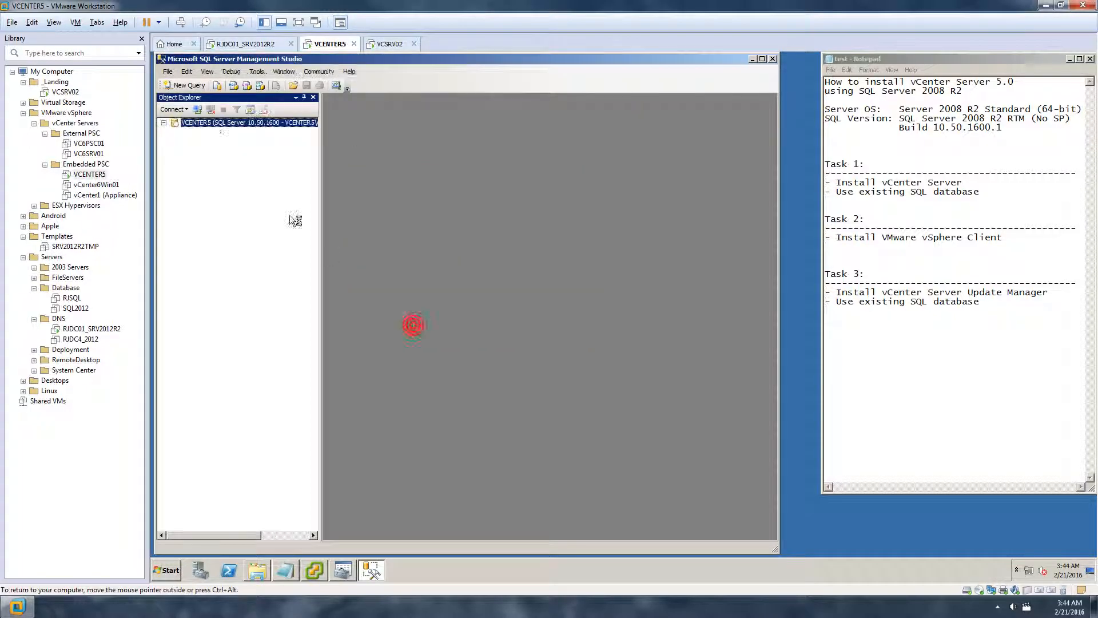
click(174, 131)
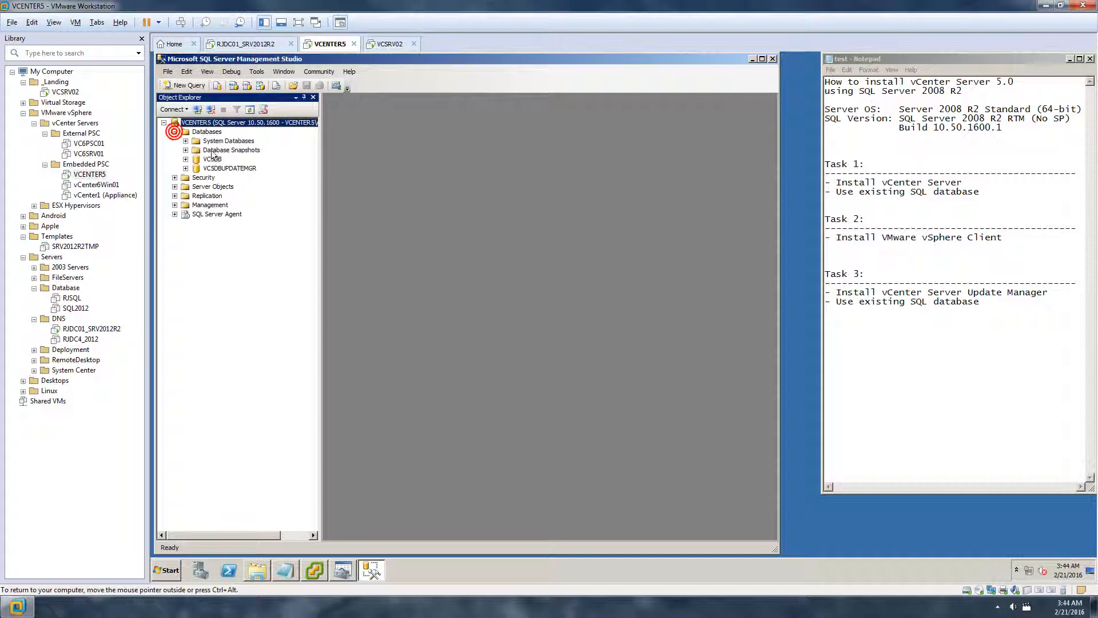
click(213, 160)
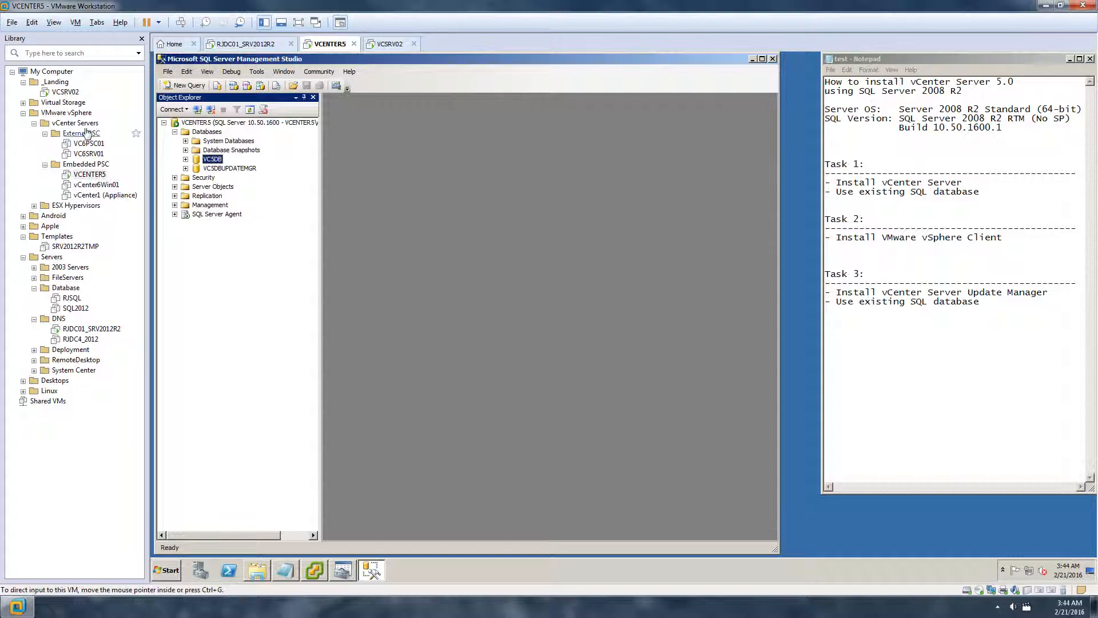
Narrow the VMware library panel and minimize Management Studio to reveal the ODBC dialog
click(23, 82)
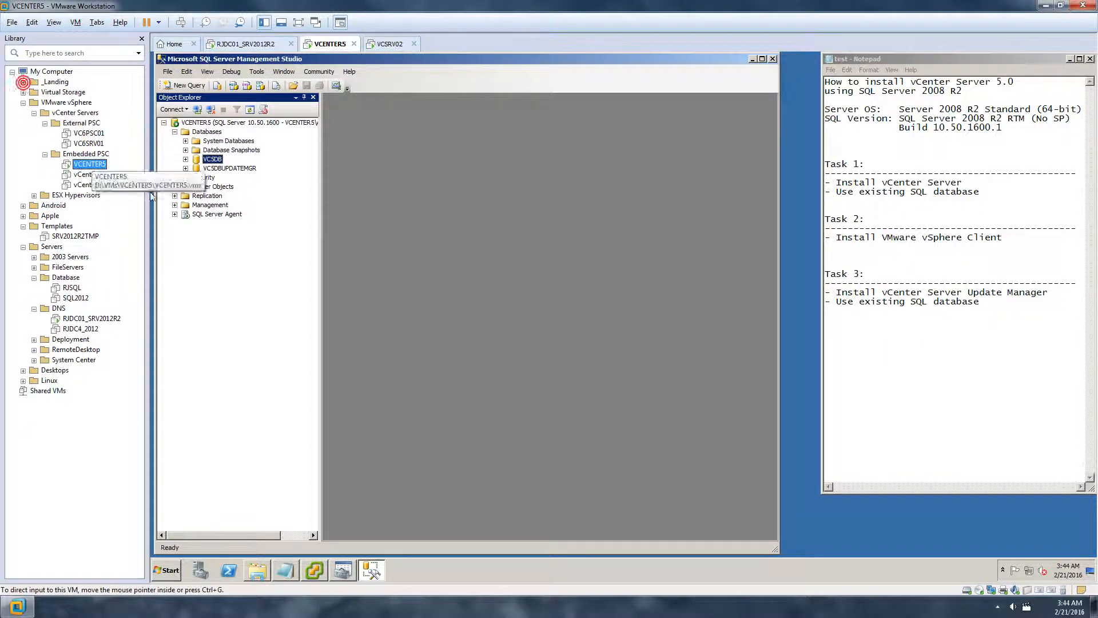
drag(148, 205, 113, 204)
click(353, 247)
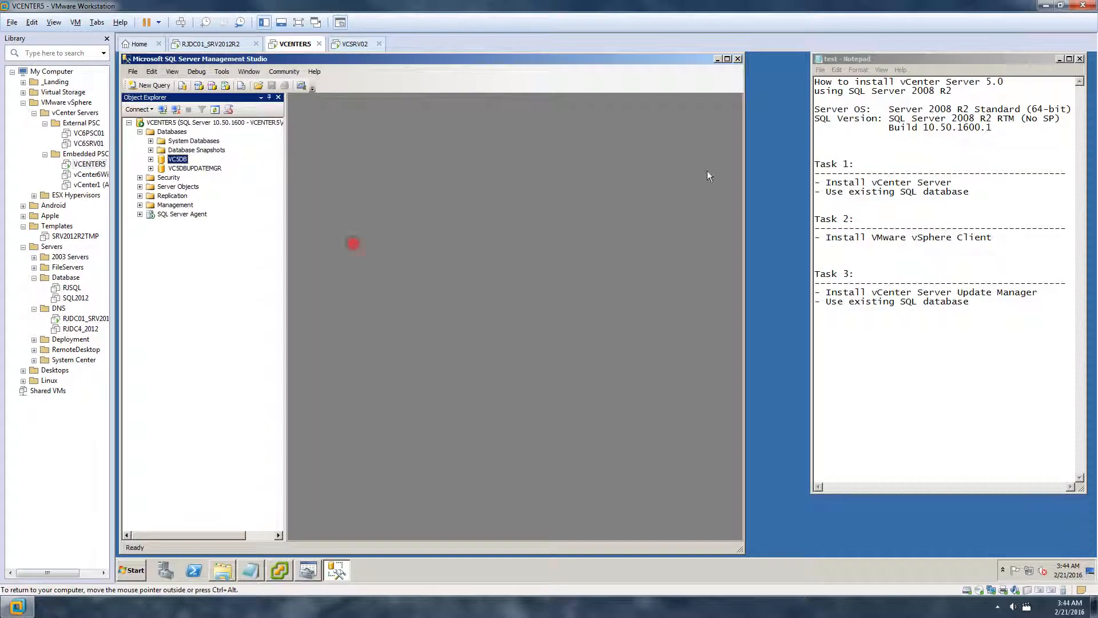
click(717, 59)
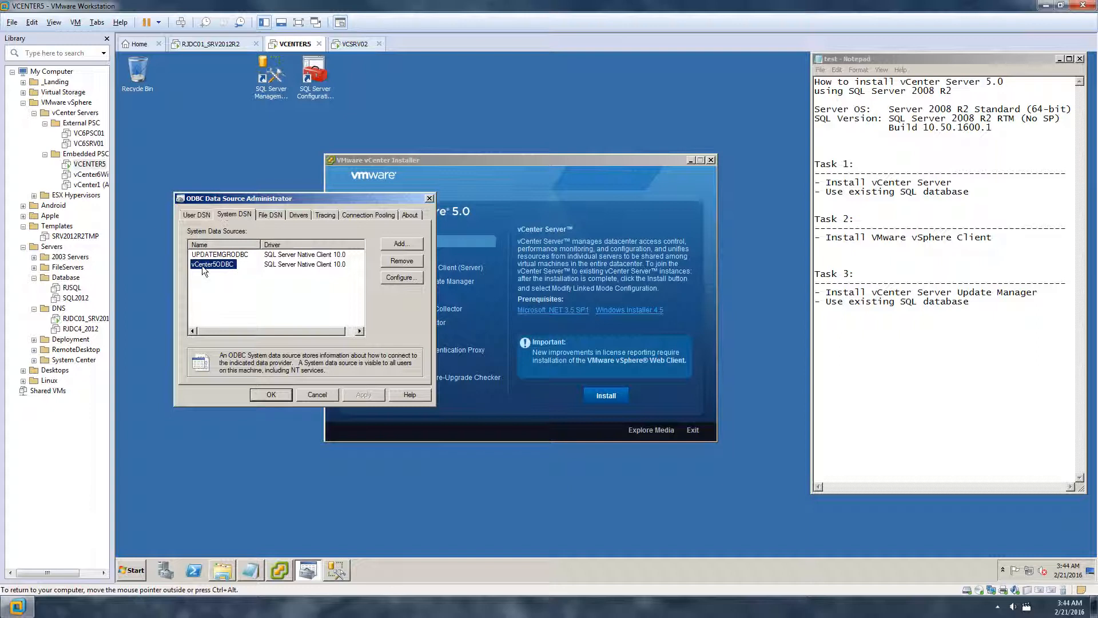
Check the SQL Server Native Client 10.0 driver under Add, then reopen vCenter5ODBC's configuration
click(390, 278)
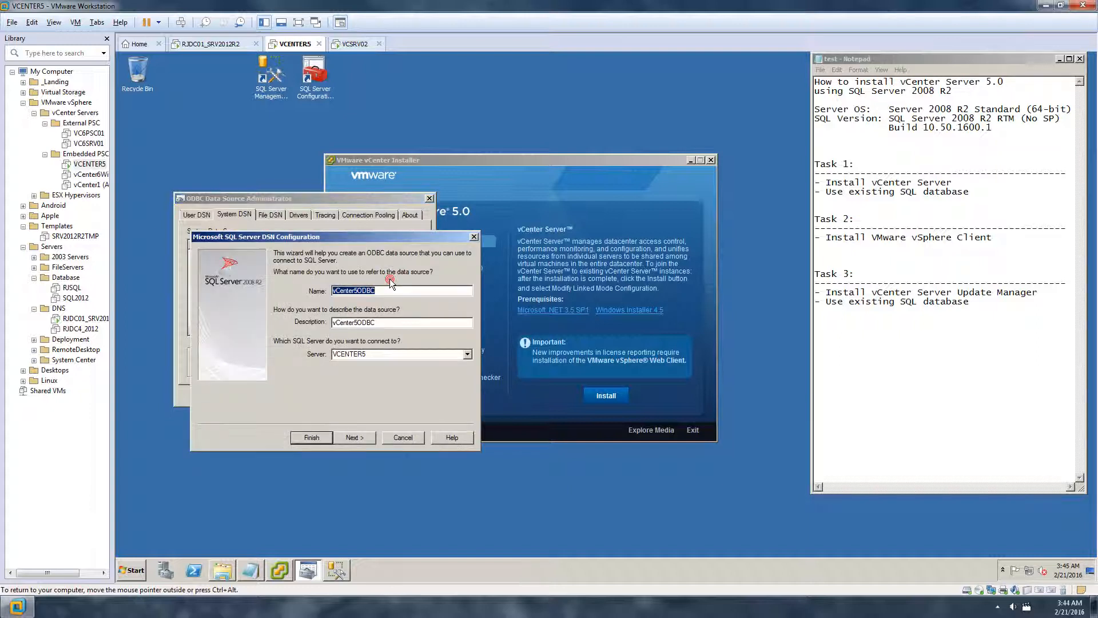
click(367, 438)
click(404, 438)
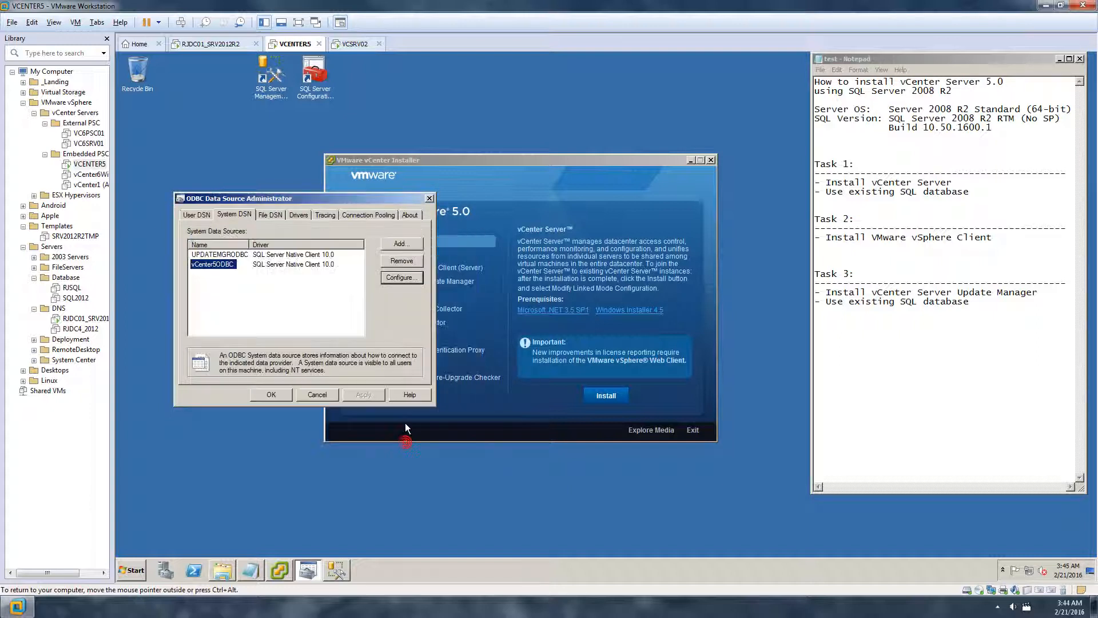
click(411, 244)
click(303, 265)
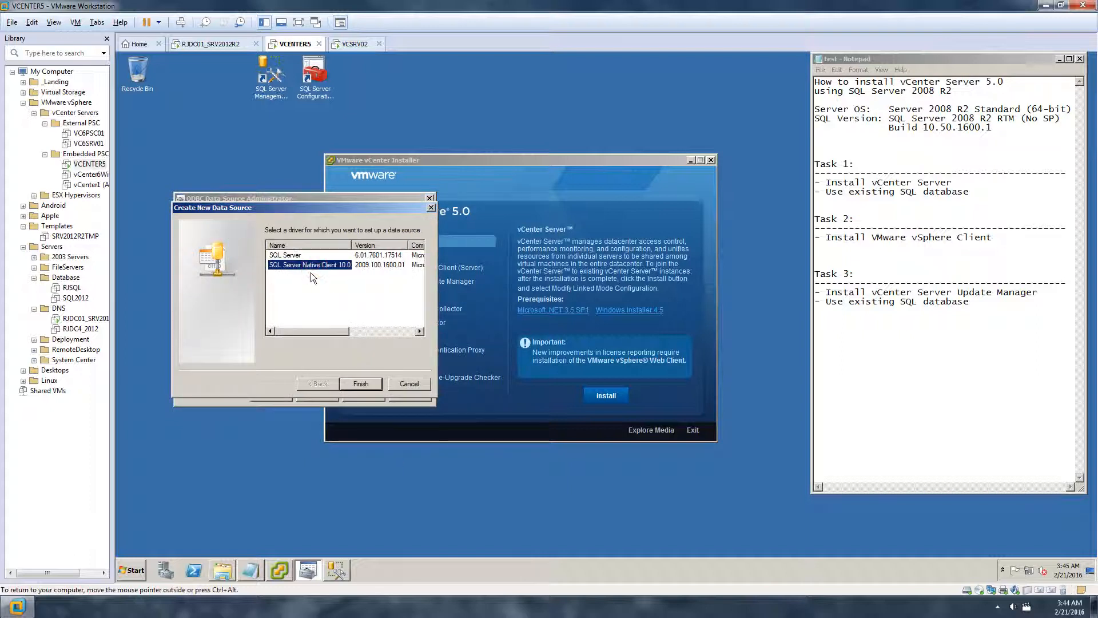
click(407, 384)
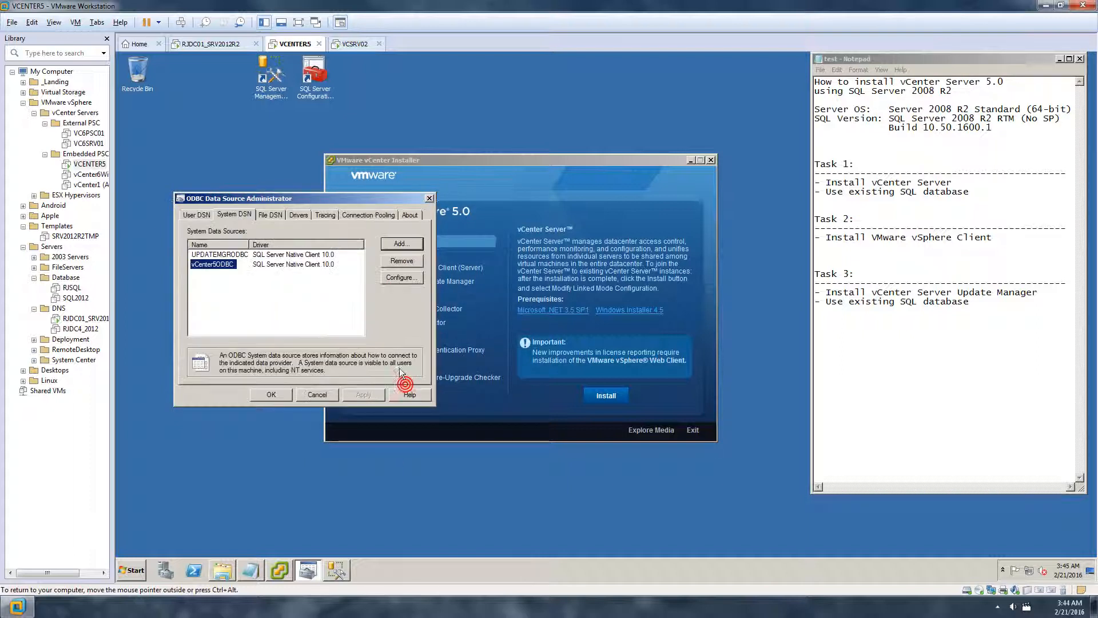
click(399, 278)
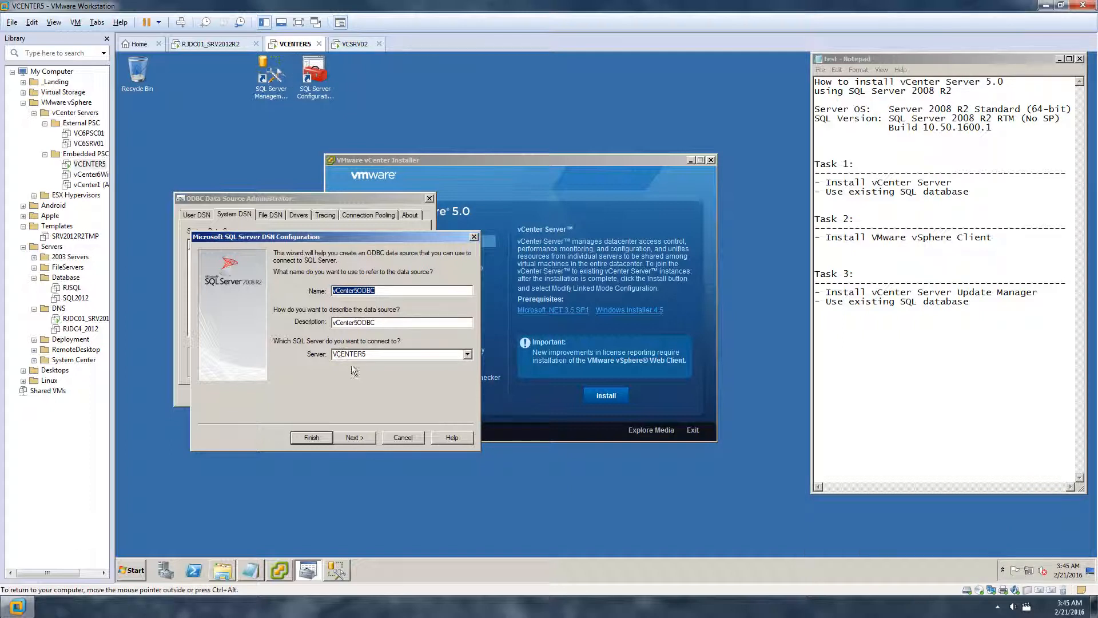
Step through the vCenter5ODBC wizard with Windows authentication and VC5DB as default database, then finish
click(365, 437)
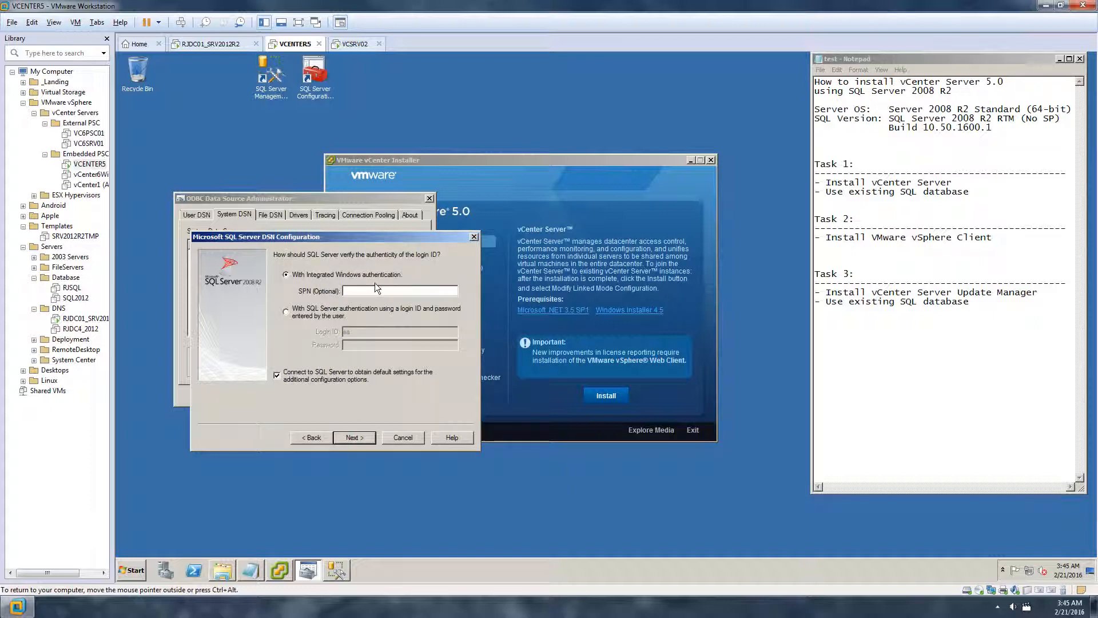
click(287, 312)
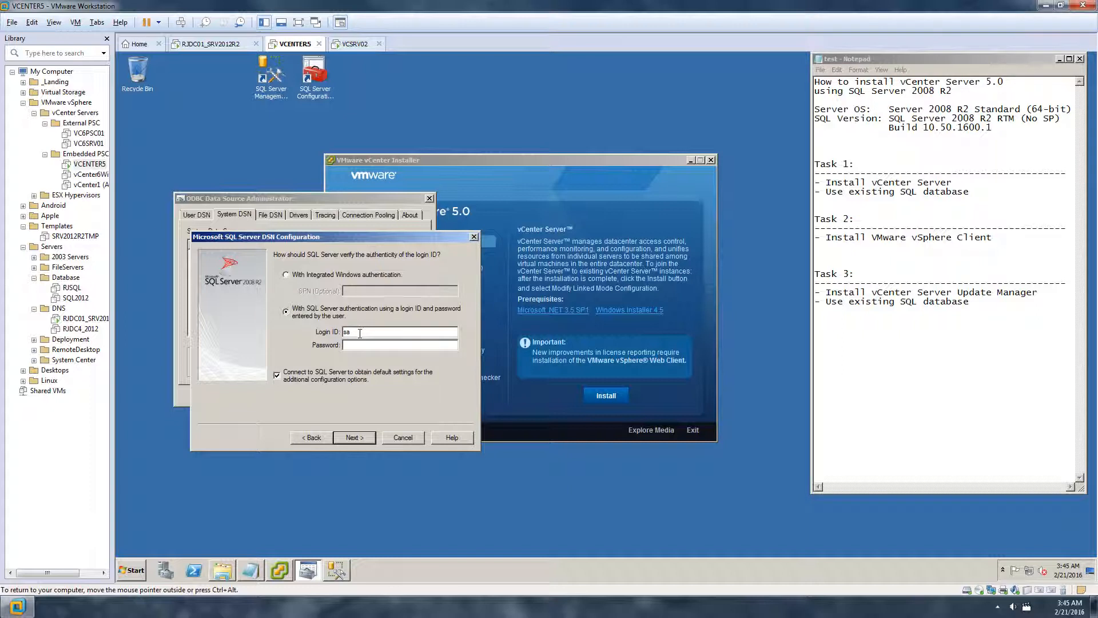
click(291, 275)
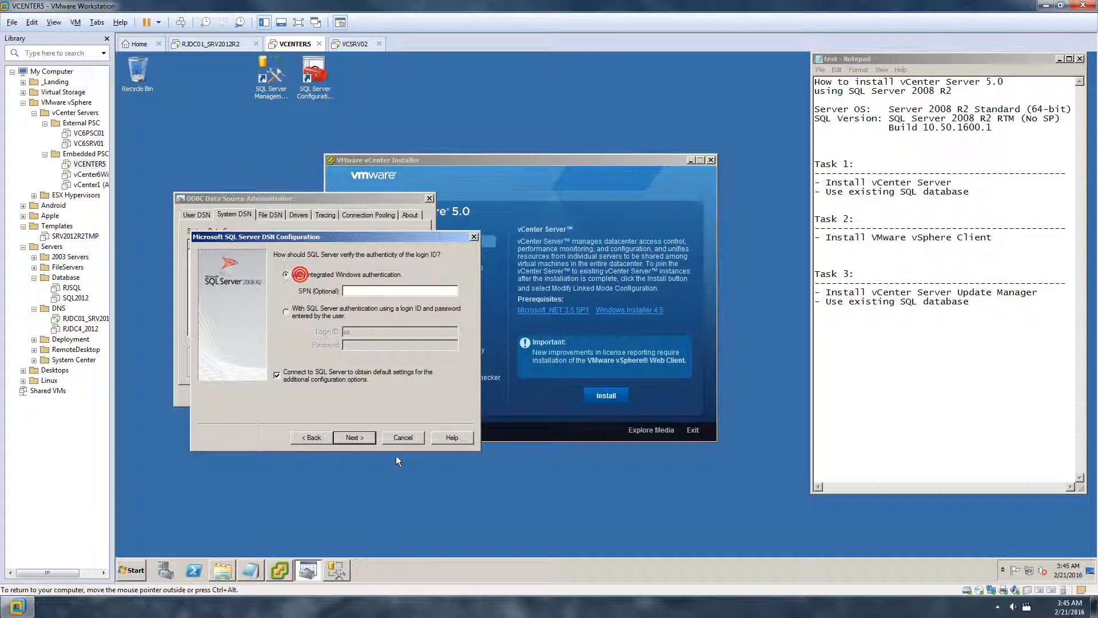
click(364, 438)
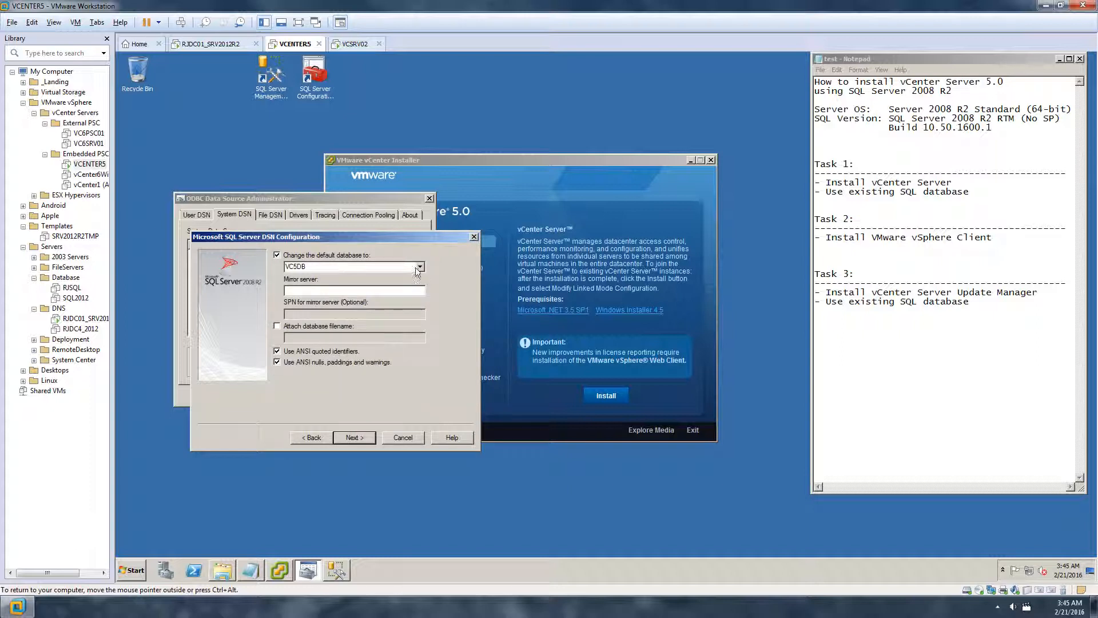
click(419, 266)
click(330, 307)
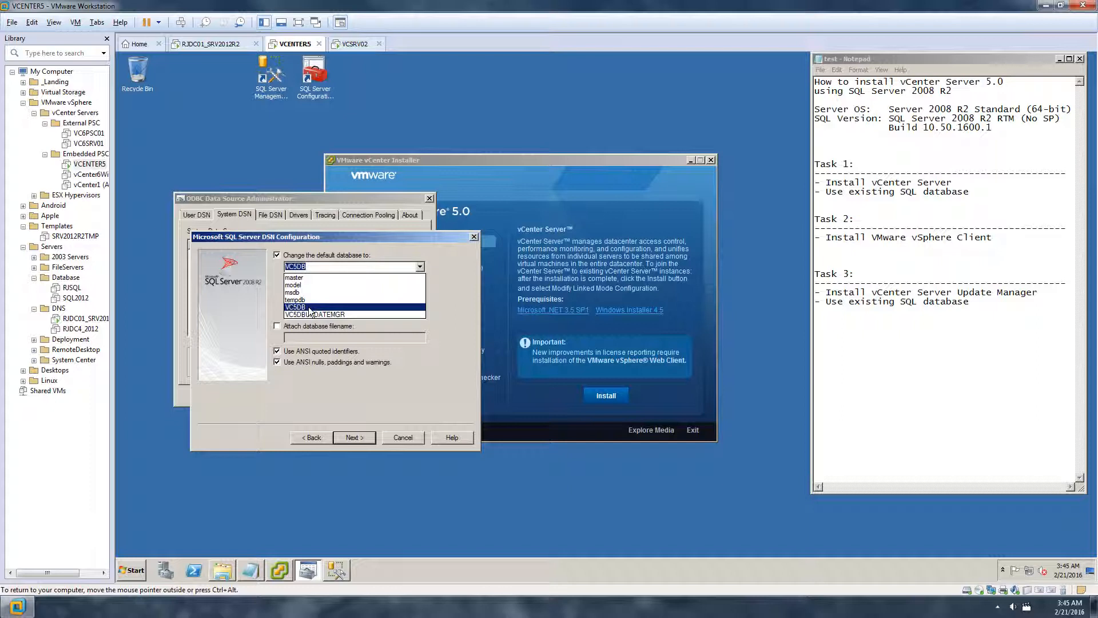
click(309, 307)
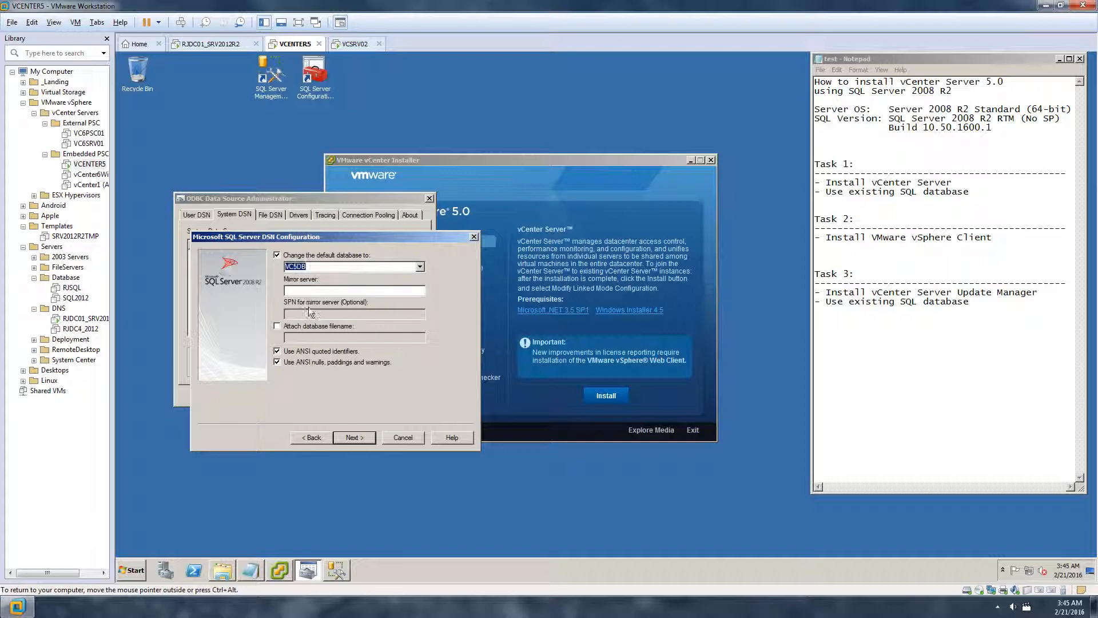
click(366, 439)
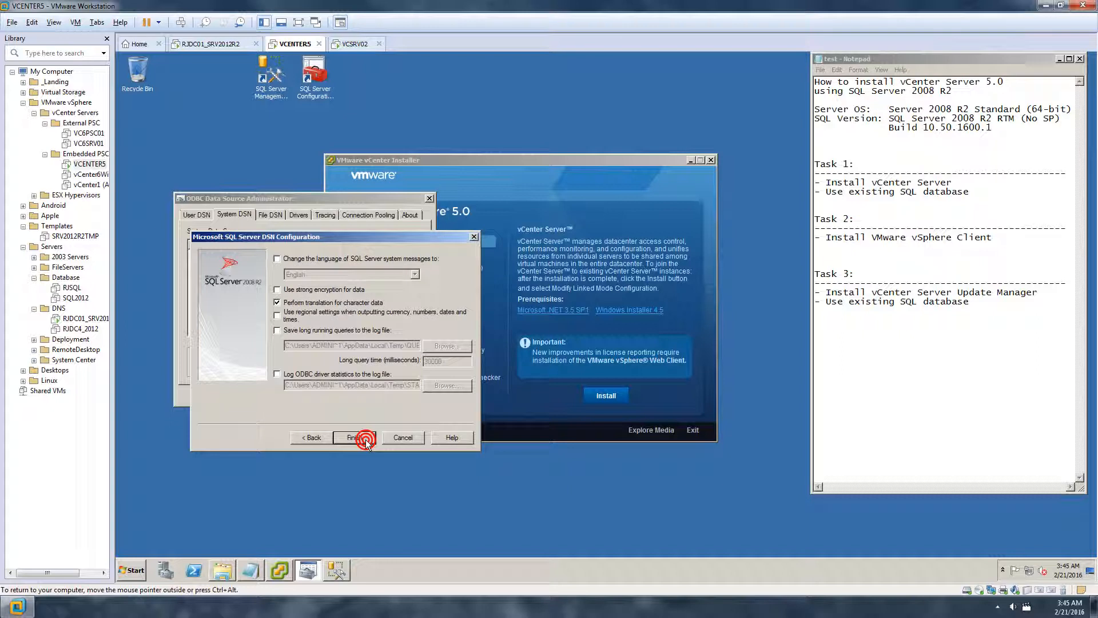
click(316, 439)
click(420, 267)
click(419, 267)
click(369, 436)
click(363, 438)
Test the data source connection successfully, close the wizard, and select UPDATEMGRODBC
click(305, 438)
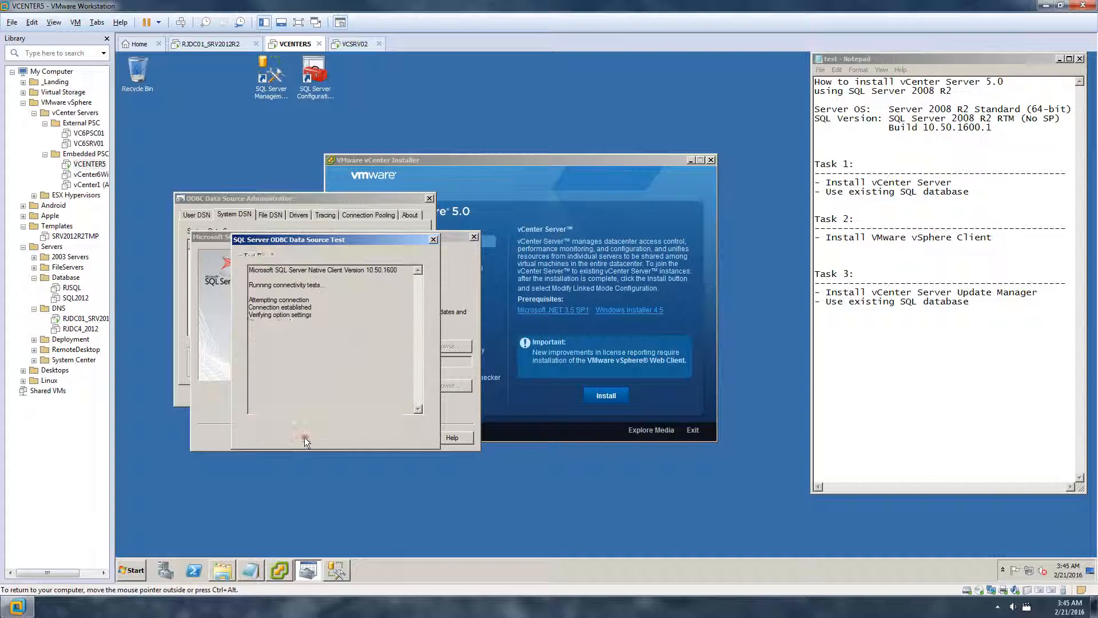
drag(367, 341, 220, 247)
click(329, 300)
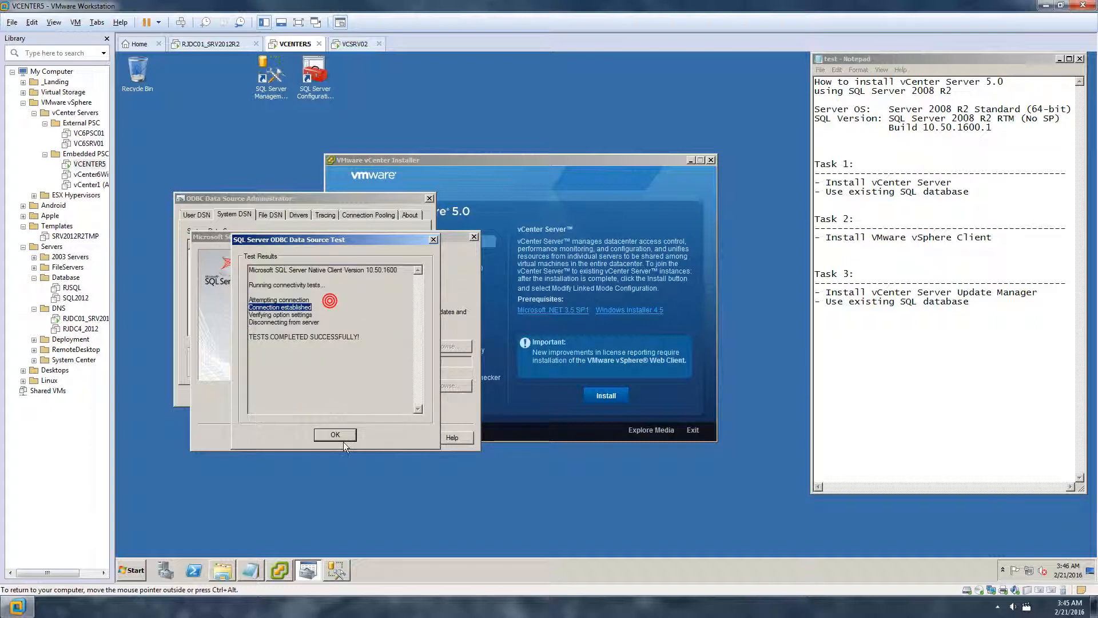
click(338, 434)
click(415, 436)
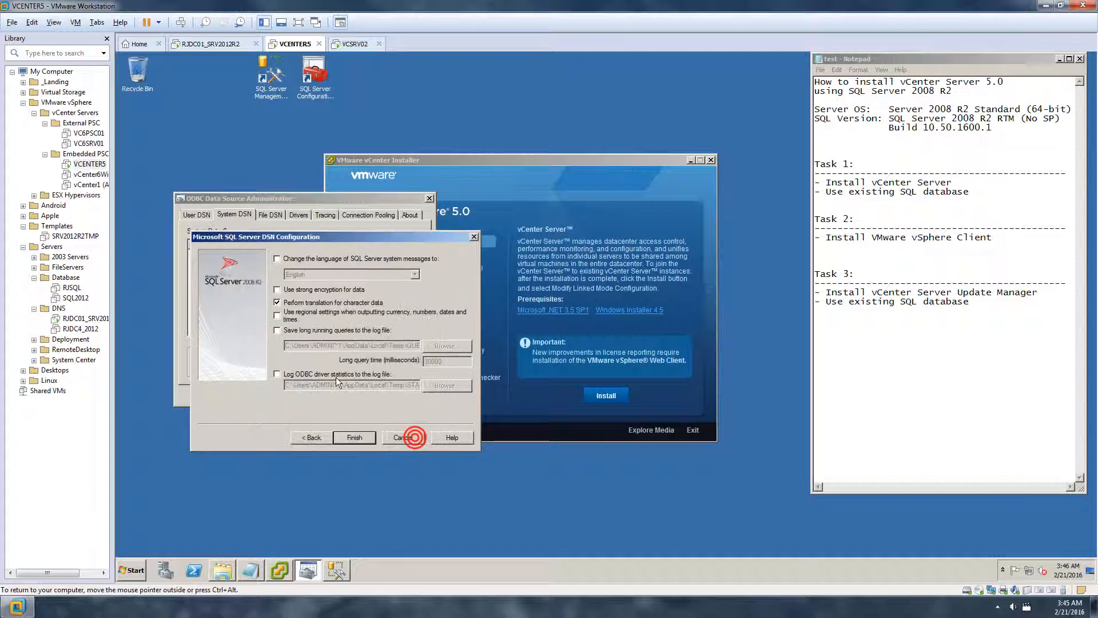
click(410, 439)
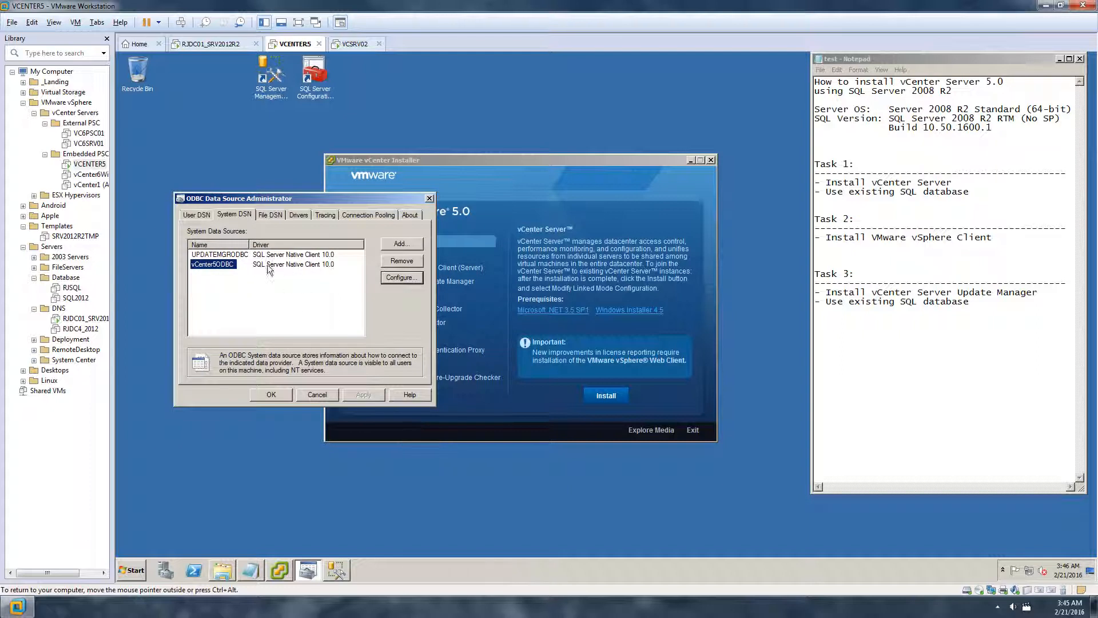
click(232, 255)
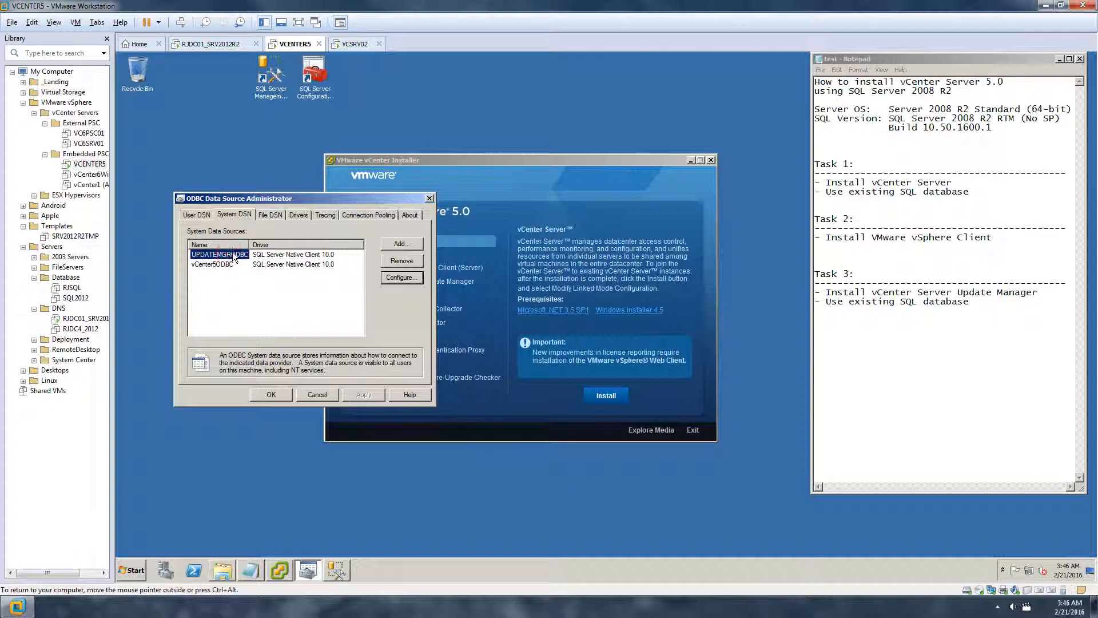
Browse to C:\Windows\SysWOW64 and locate the odbcad32 program
click(133, 571)
click(318, 390)
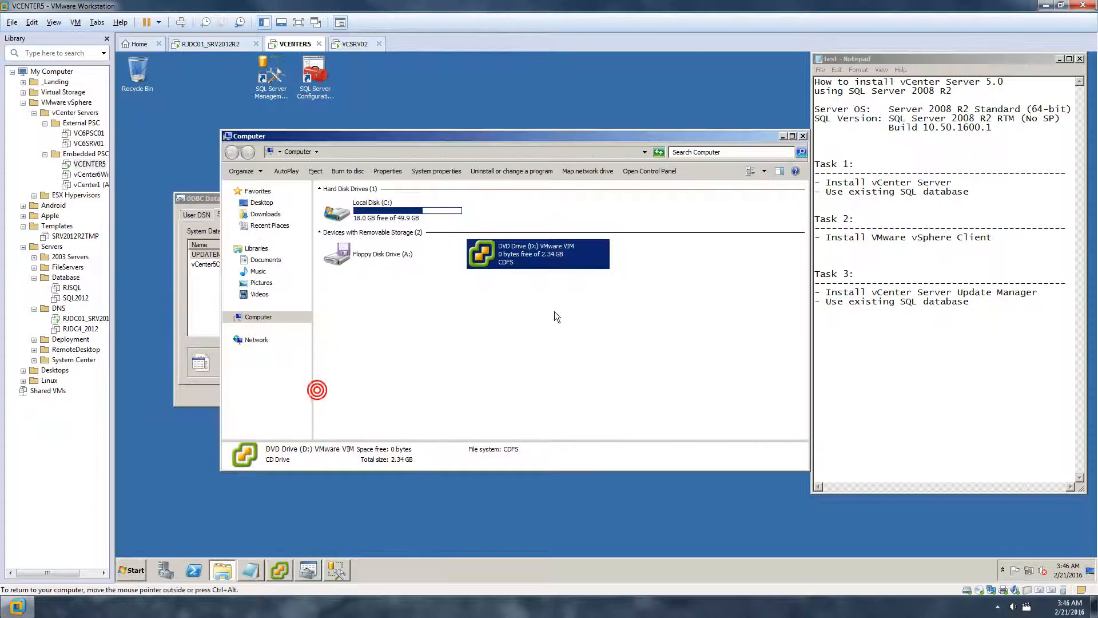
double_click(393, 212)
double_click(359, 265)
click(355, 267)
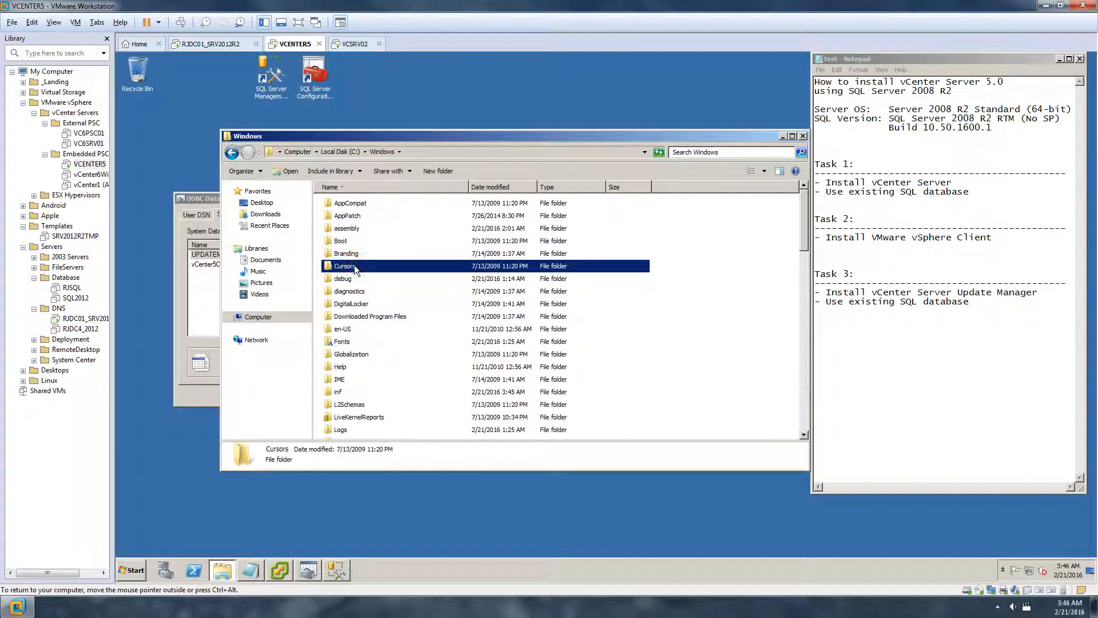
text(sys)
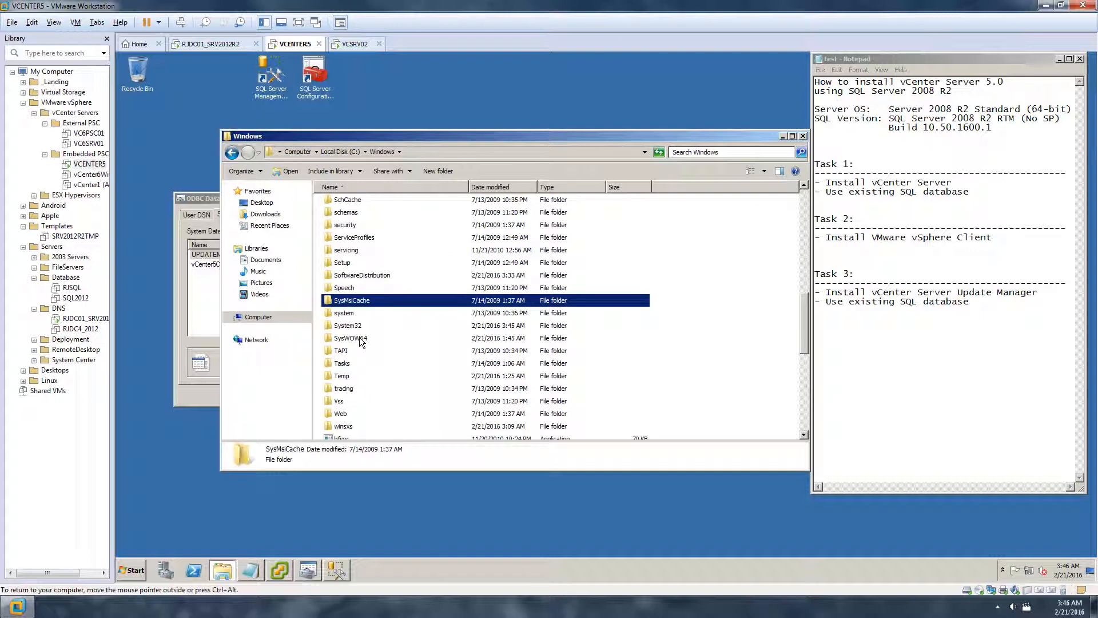
double_click(360, 338)
text(odbc)
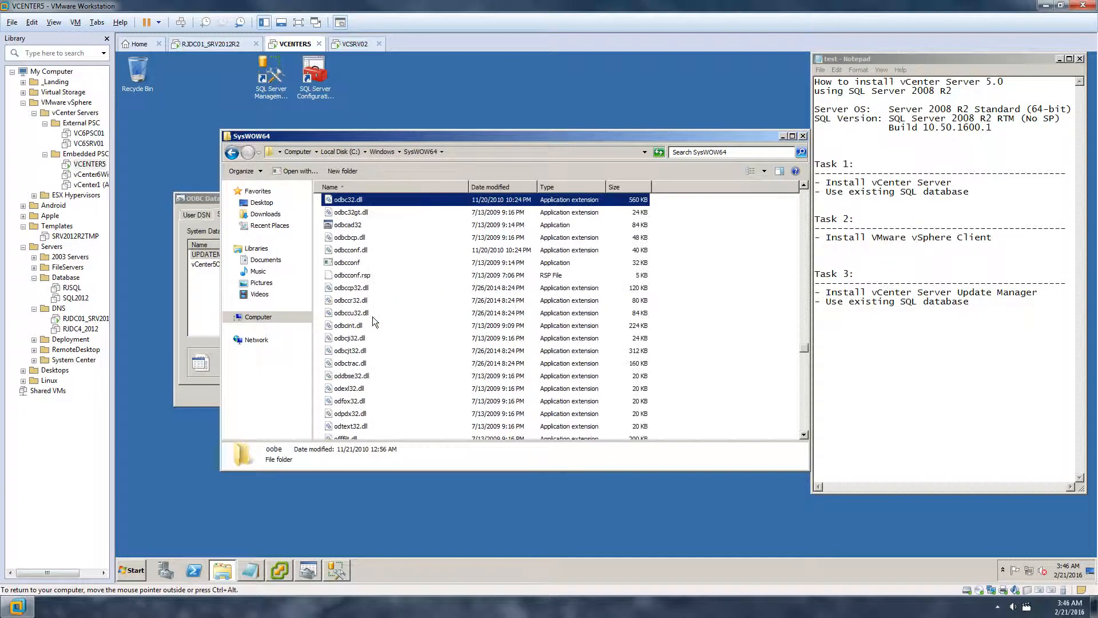
click(360, 225)
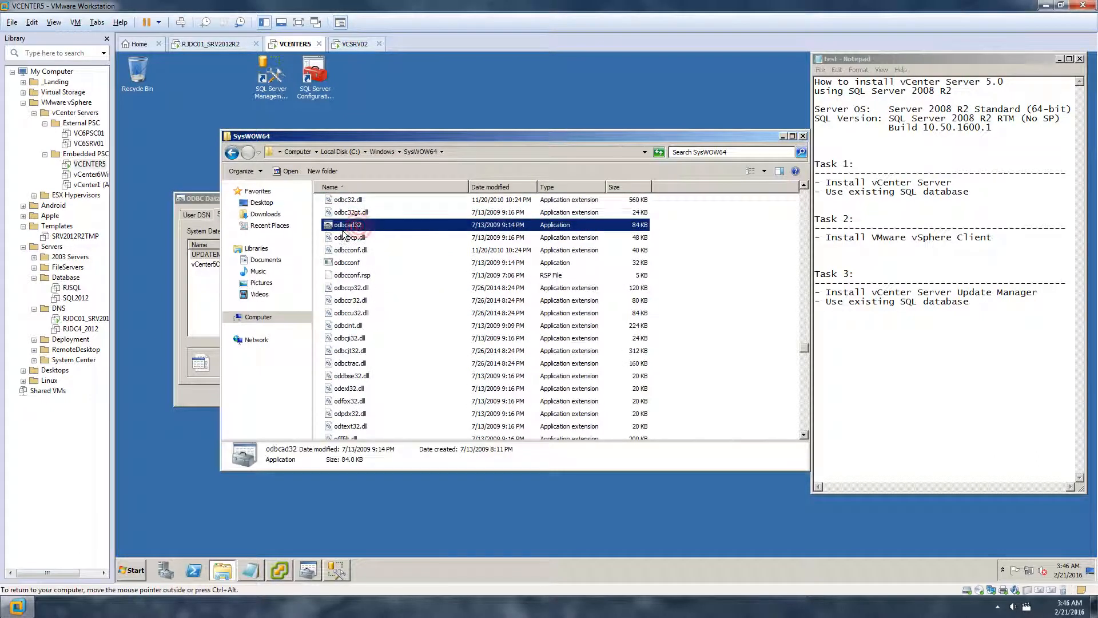
right_click(370, 228)
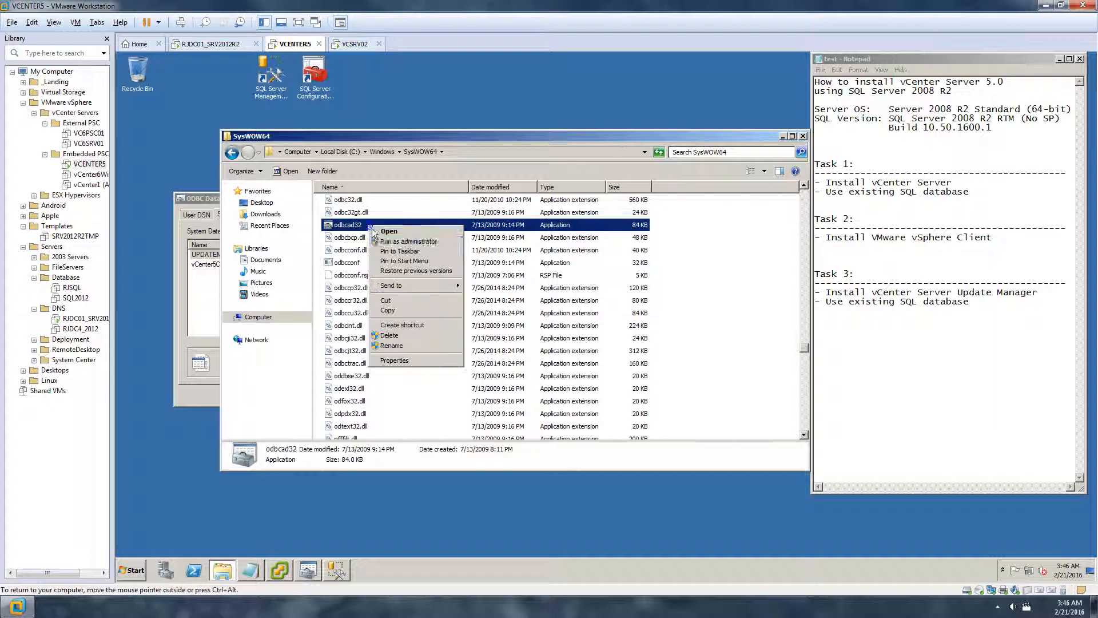
click(356, 228)
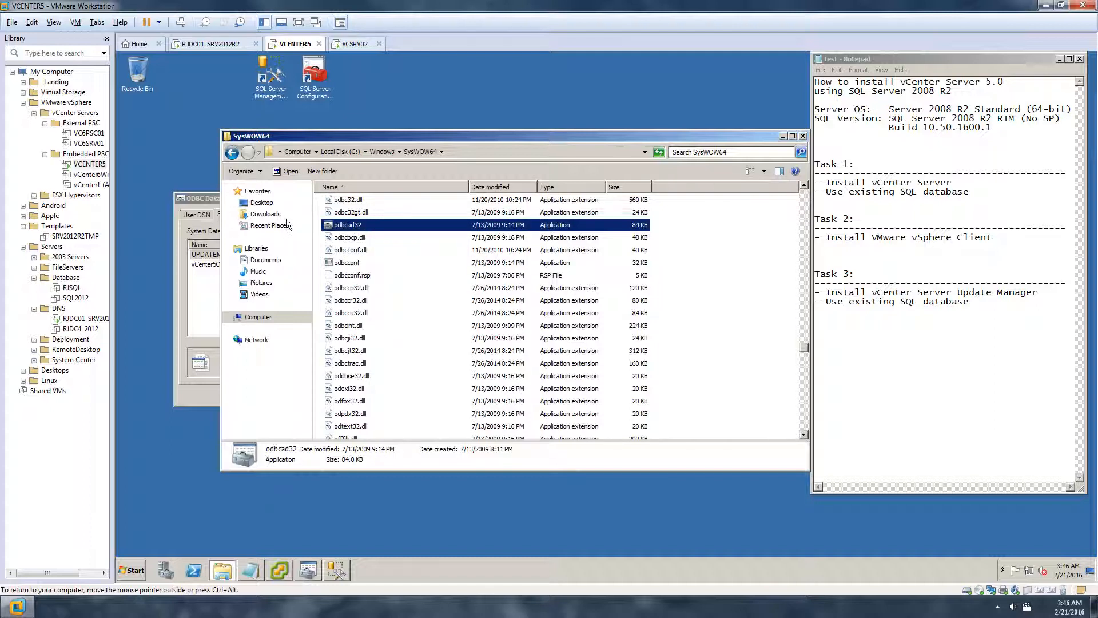
Close the ODBC Data Source Administrator and the SysWOW64 folder window
click(207, 198)
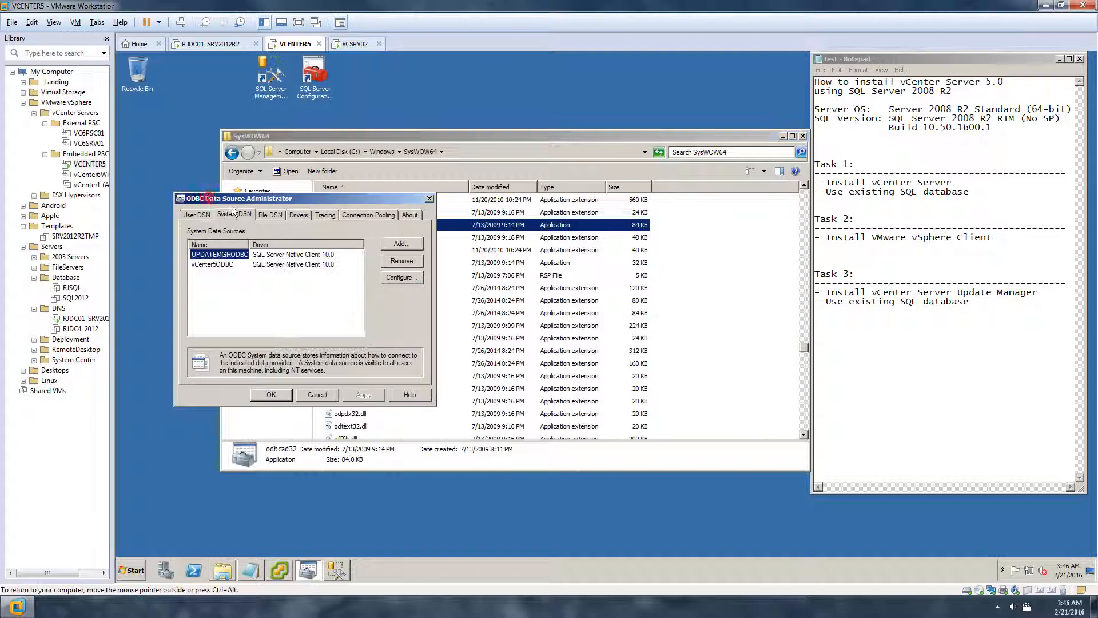
click(131, 571)
text(odbc)
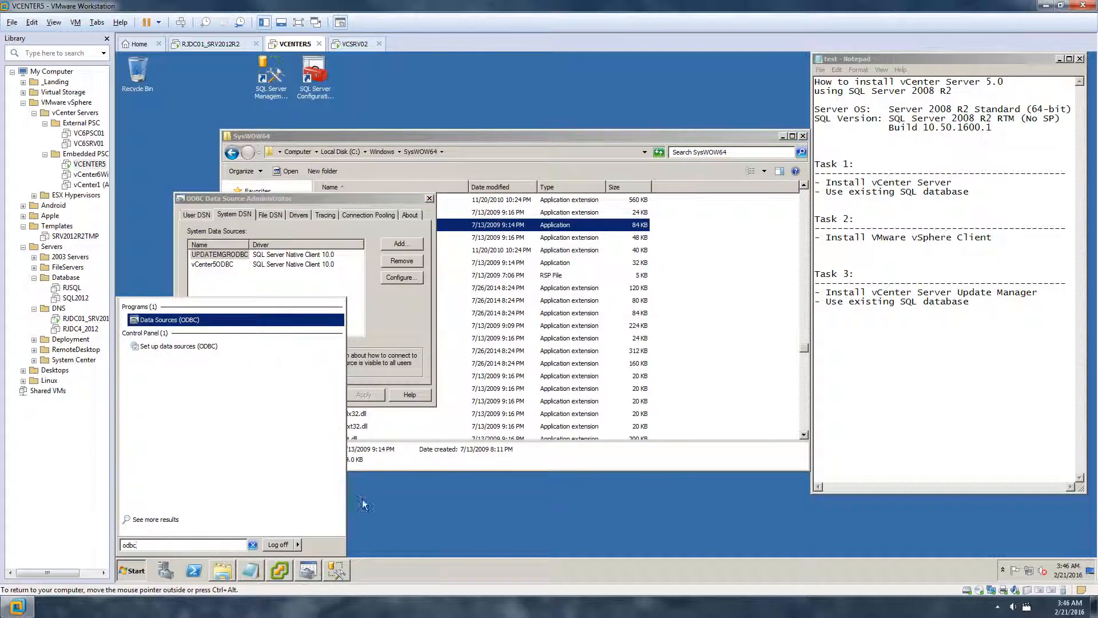
click(399, 305)
click(319, 396)
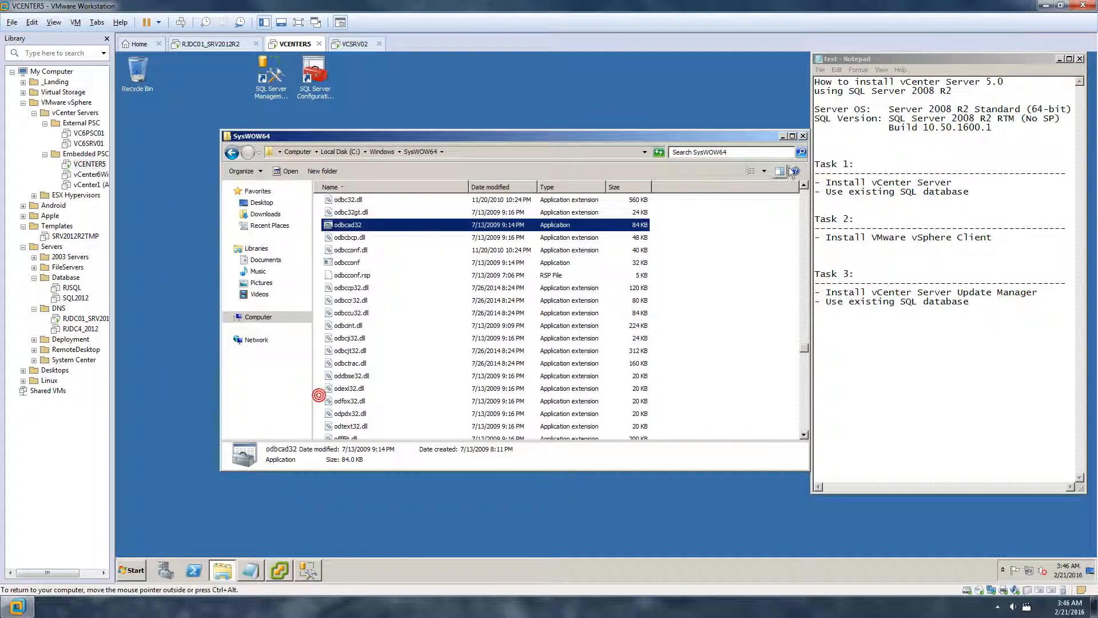
click(802, 137)
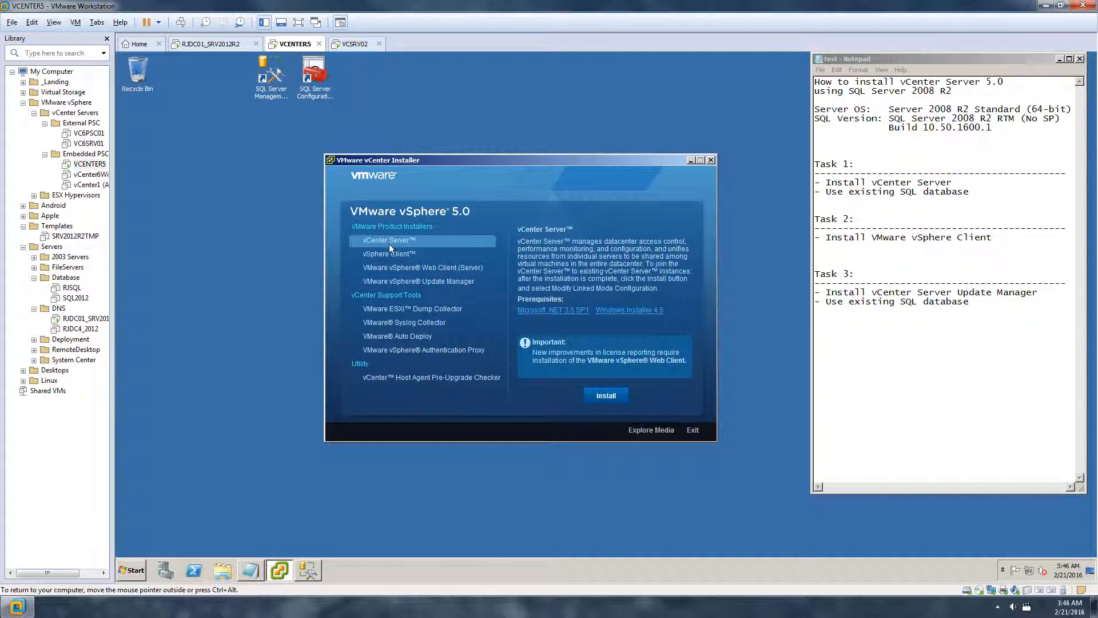
Start the vCenter Server install, confirm the language and accept the license agreement
click(602, 393)
click(652, 340)
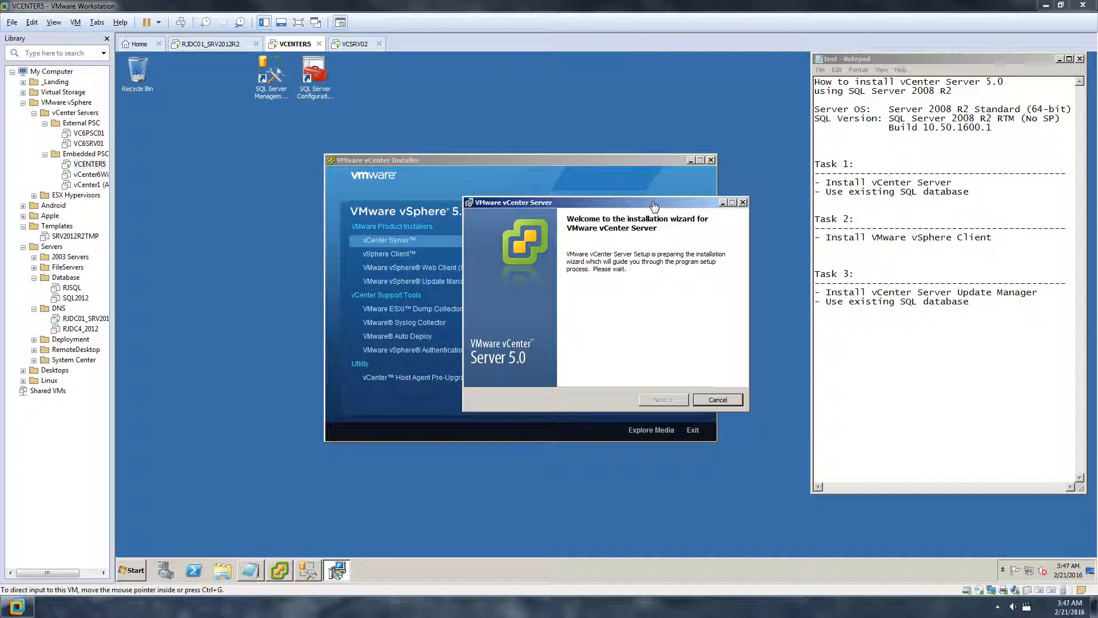
click(666, 399)
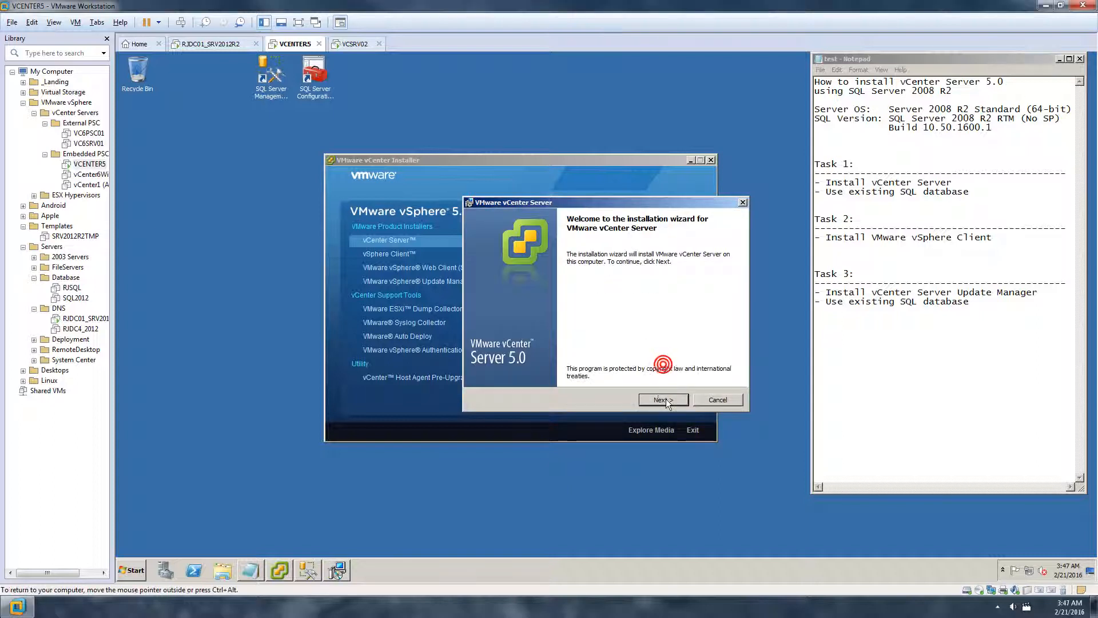
click(664, 401)
click(516, 359)
click(666, 401)
Enter organization 'test' on the customer information page and continue to Database Options
click(524, 268)
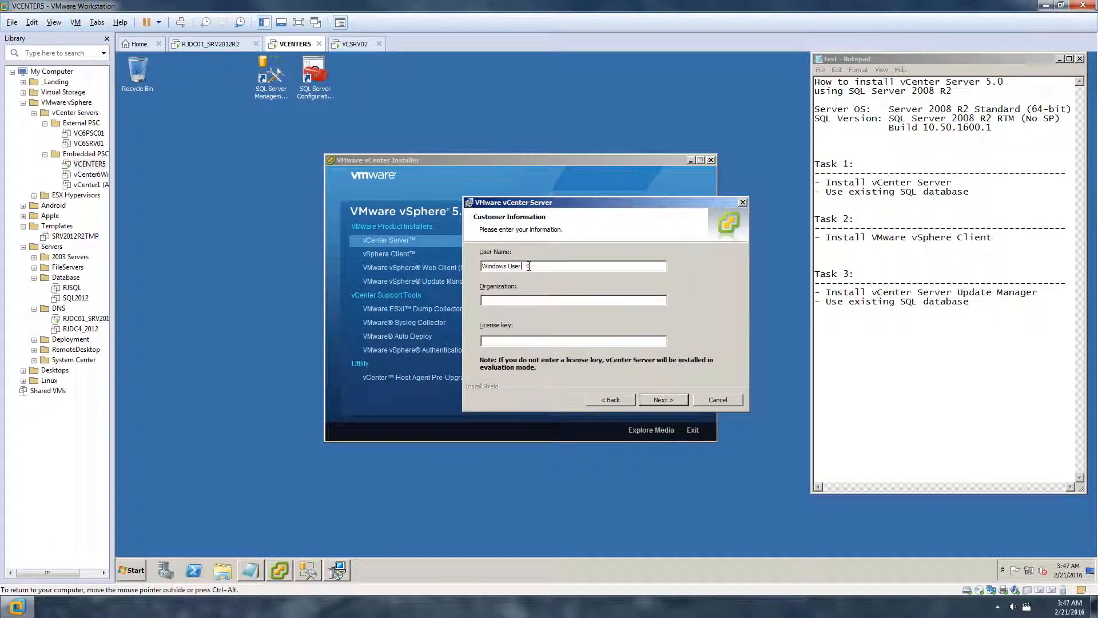
click(514, 299)
text(test)
click(671, 399)
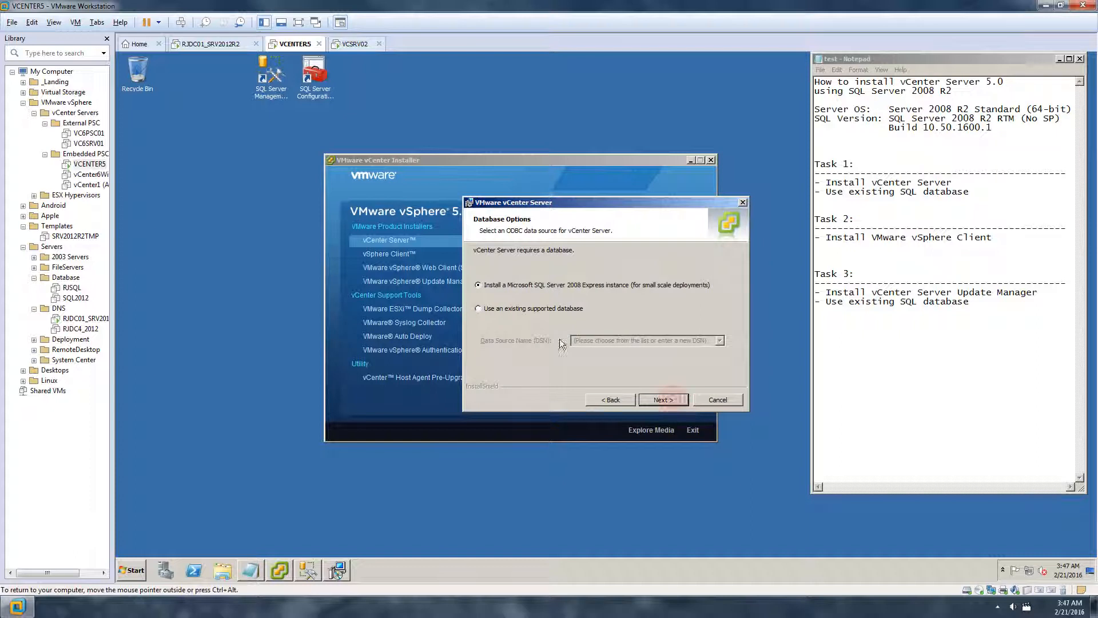
Choose 'Use an existing supported database' with the vCenter5ODBC (MS SQL) DSN
click(713, 285)
click(479, 308)
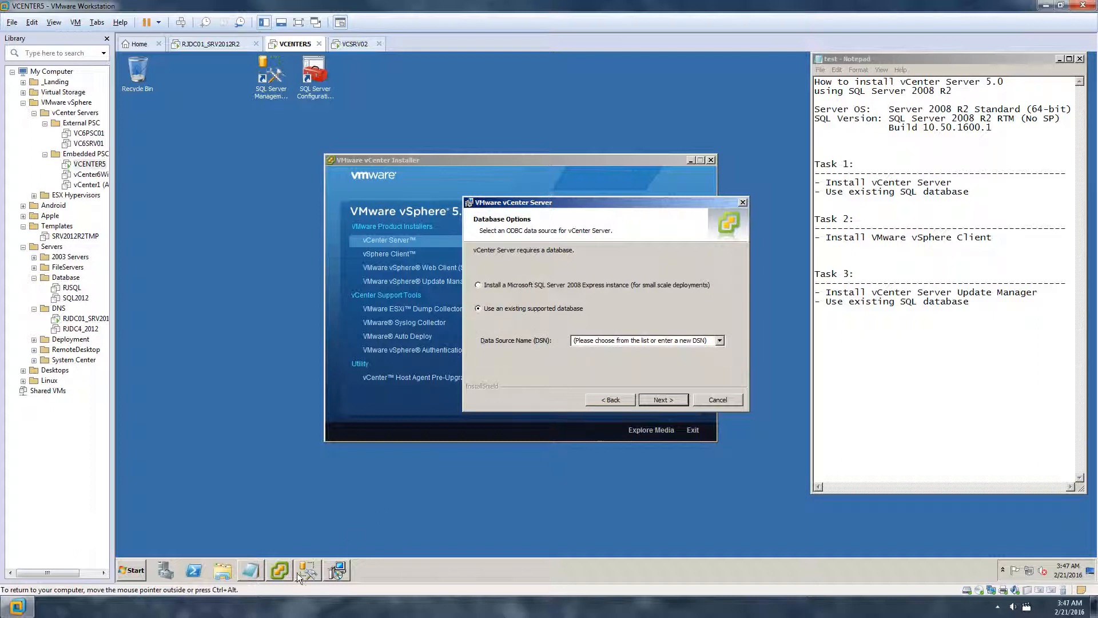
click(720, 341)
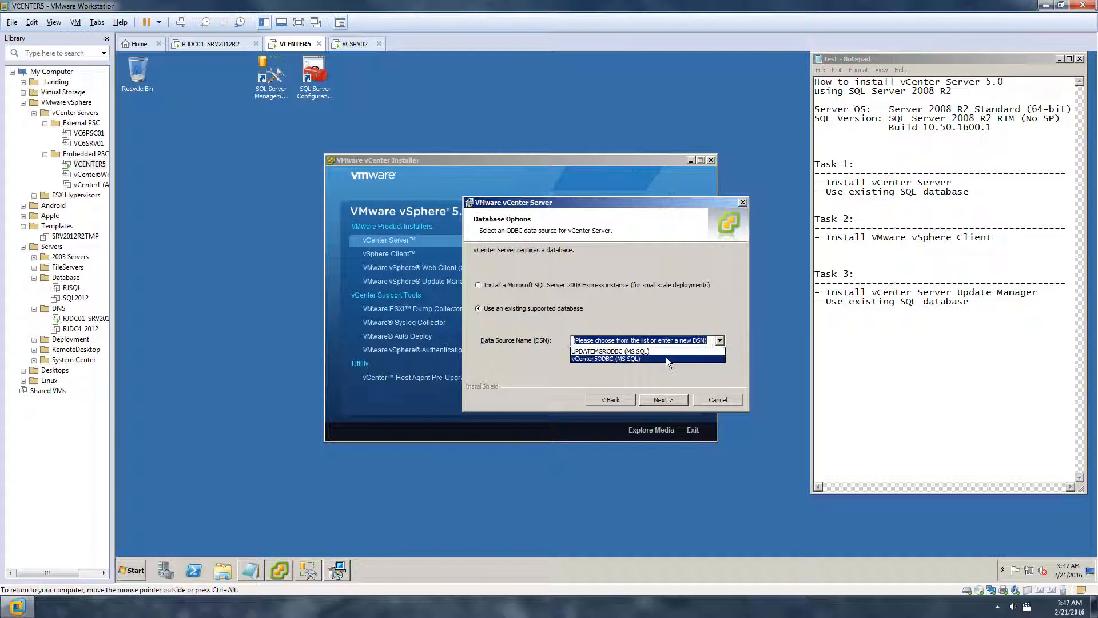
click(609, 359)
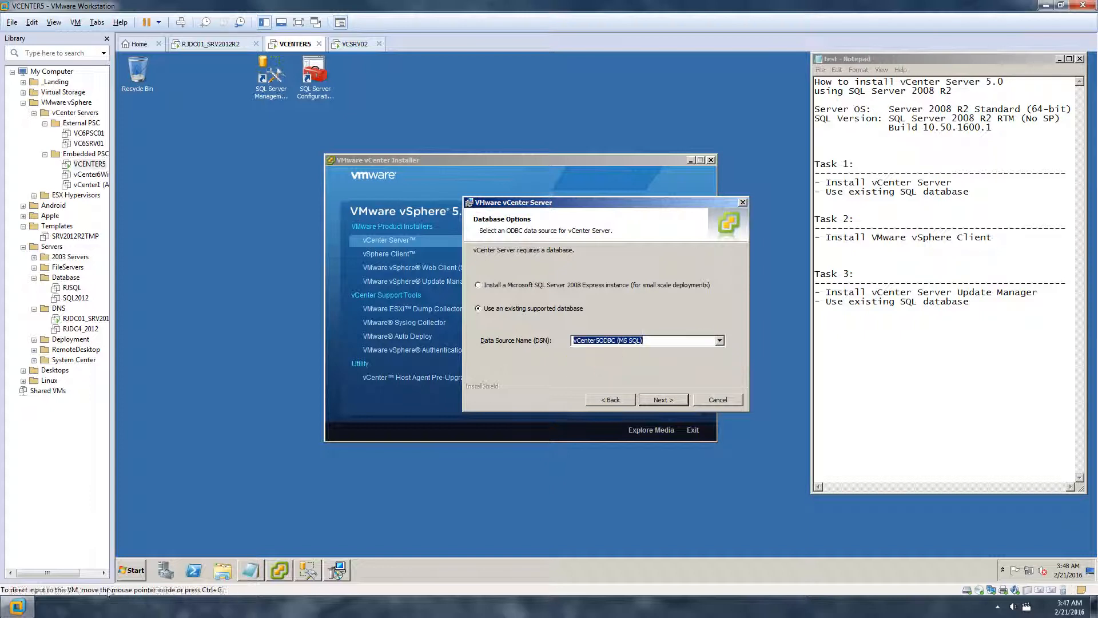
Recheck the system data sources in the ODBC tool, close it, and nudge the installer dialog left
click(133, 571)
click(196, 402)
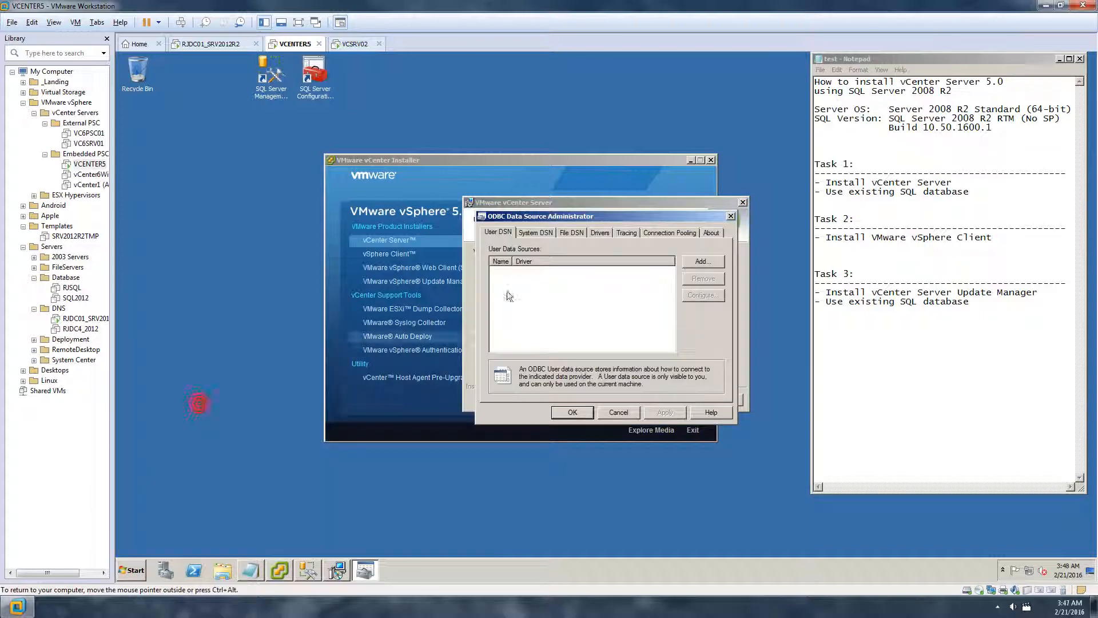
click(537, 232)
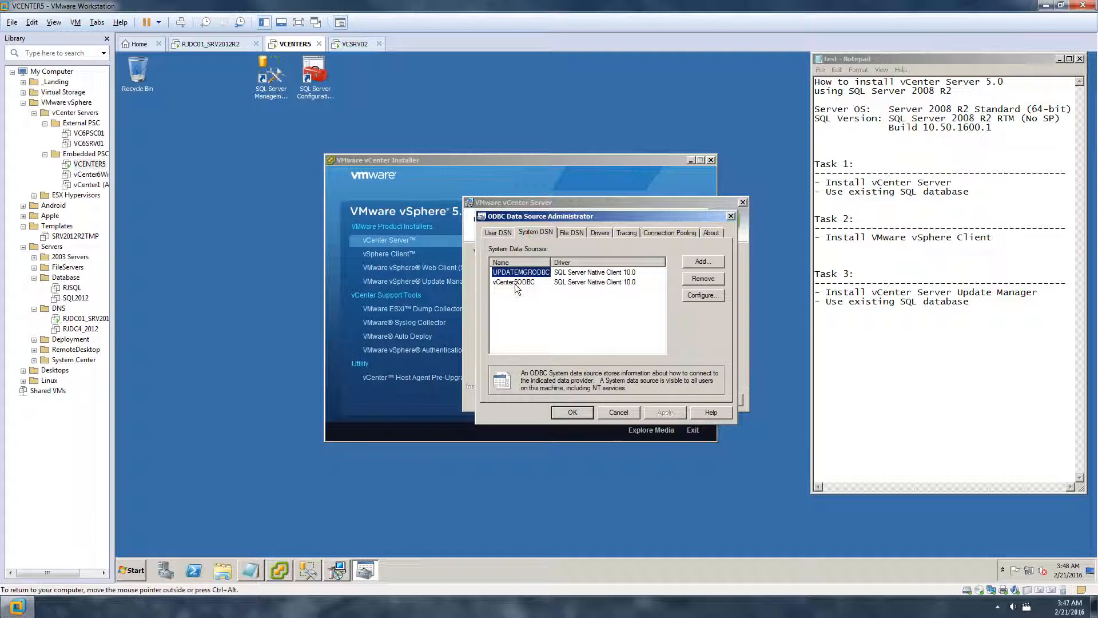
click(633, 411)
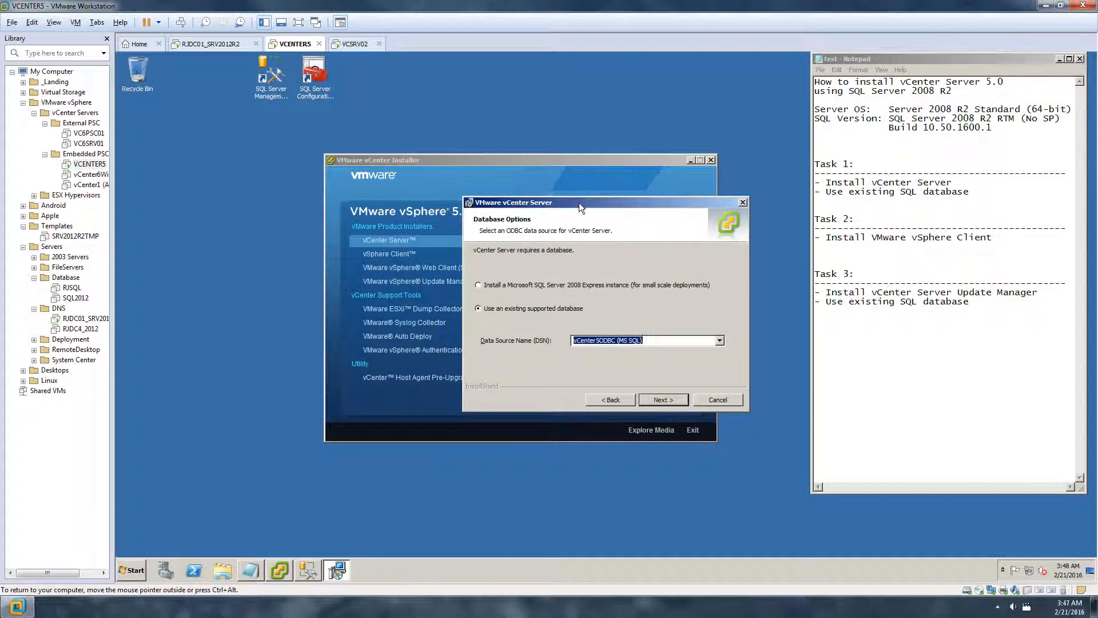
drag(550, 201, 521, 200)
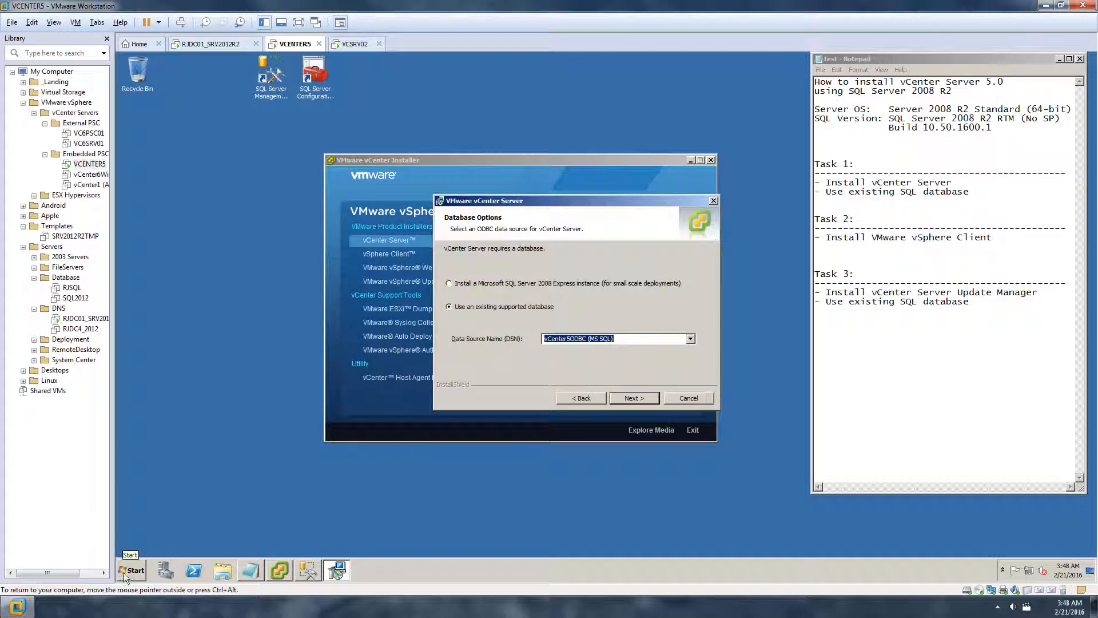
click(625, 338)
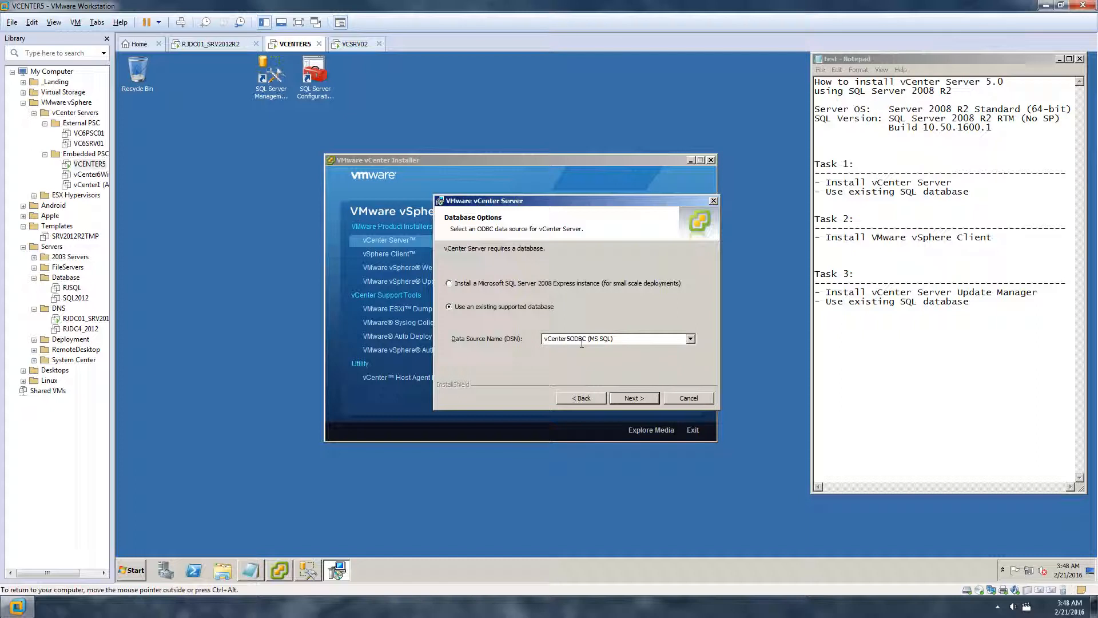
Continue past the database credentials to the re-initialization warning, keeping the existing database
click(636, 398)
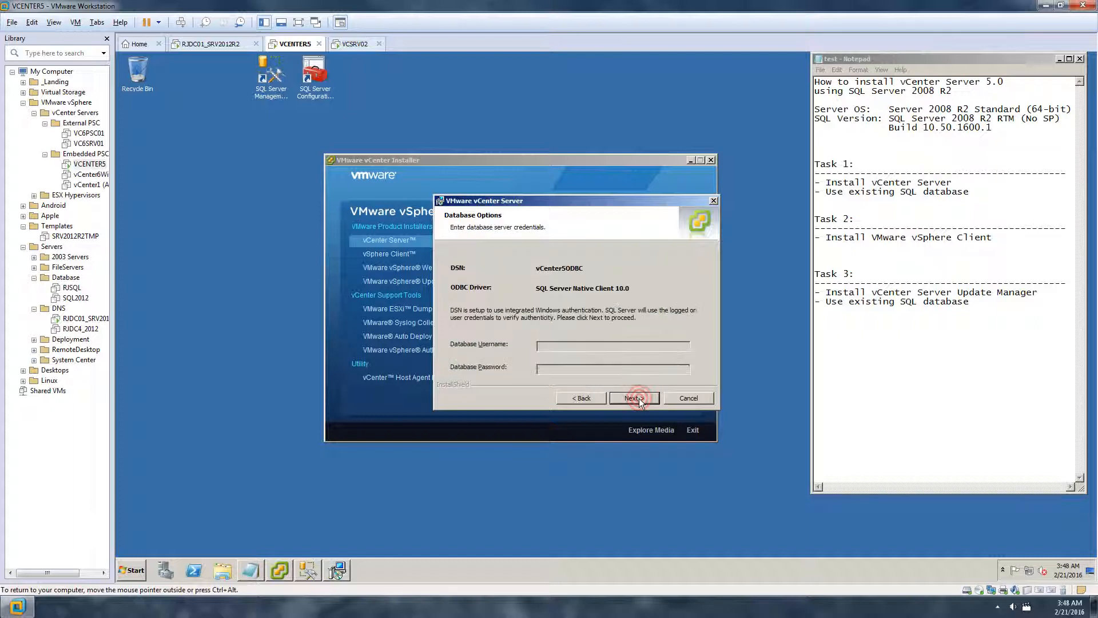
click(640, 398)
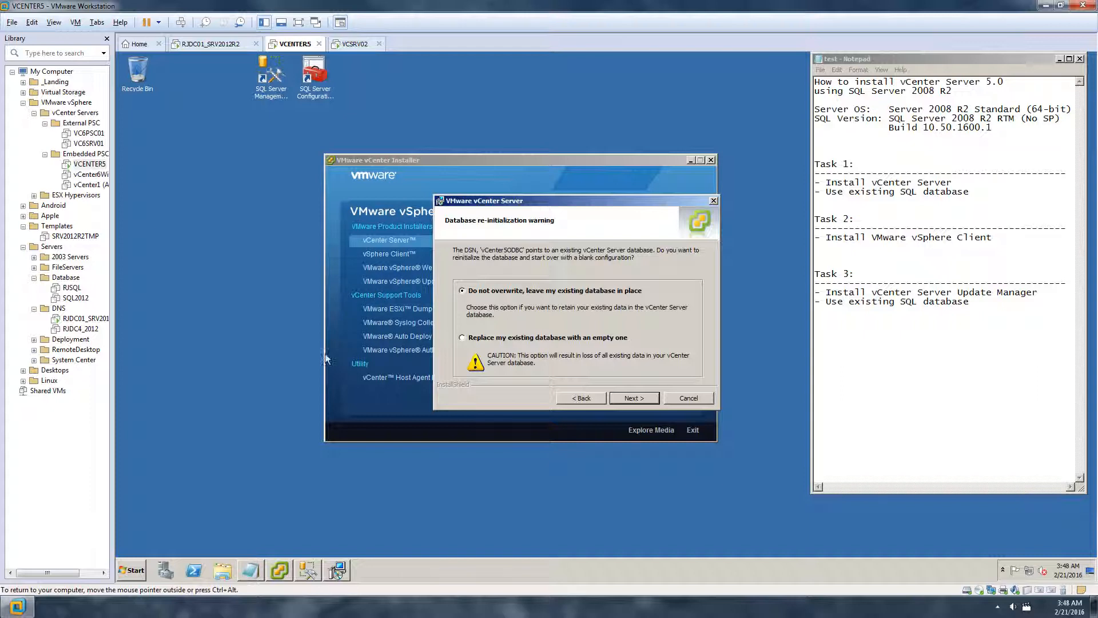
click(319, 82)
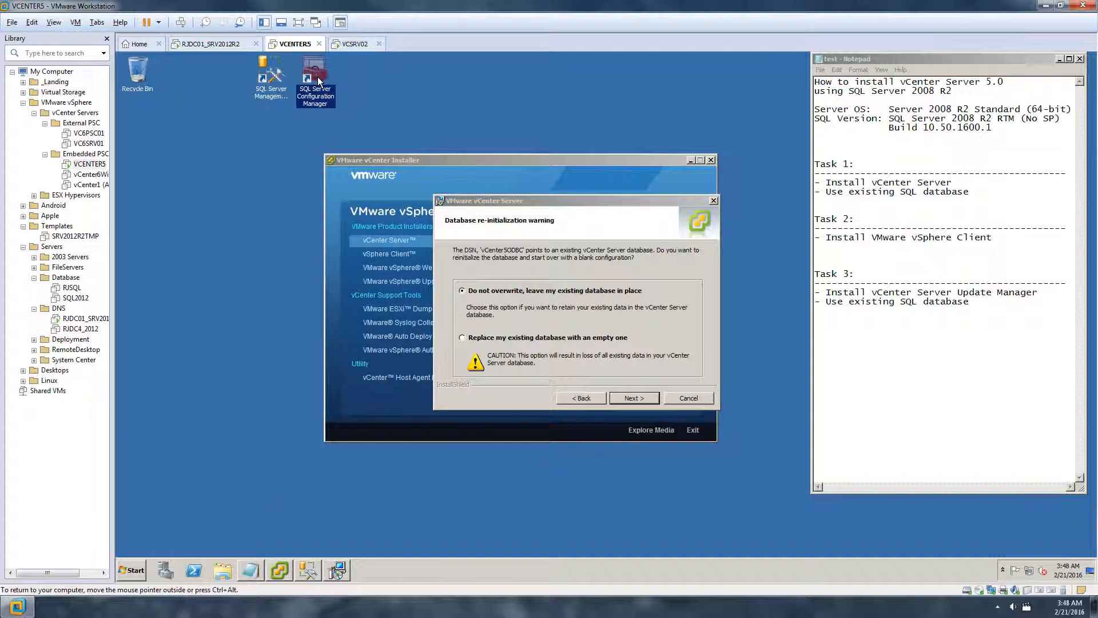
Open SQL Server Configuration Manager and confirm TCP/IP is enabled for MSSQLSERVER
double_click(318, 77)
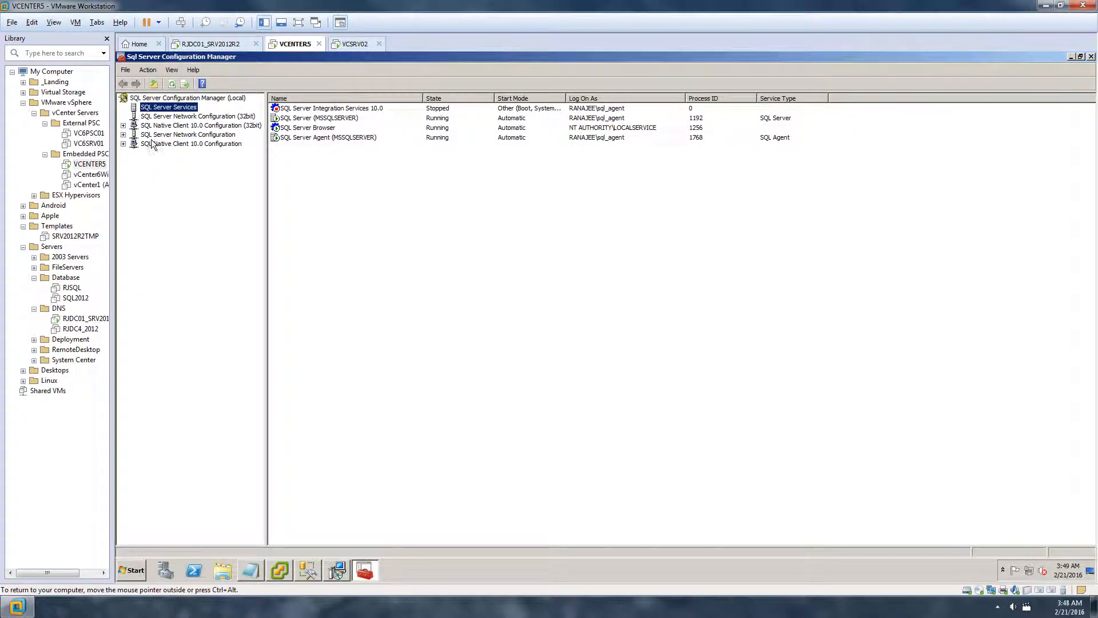
click(124, 134)
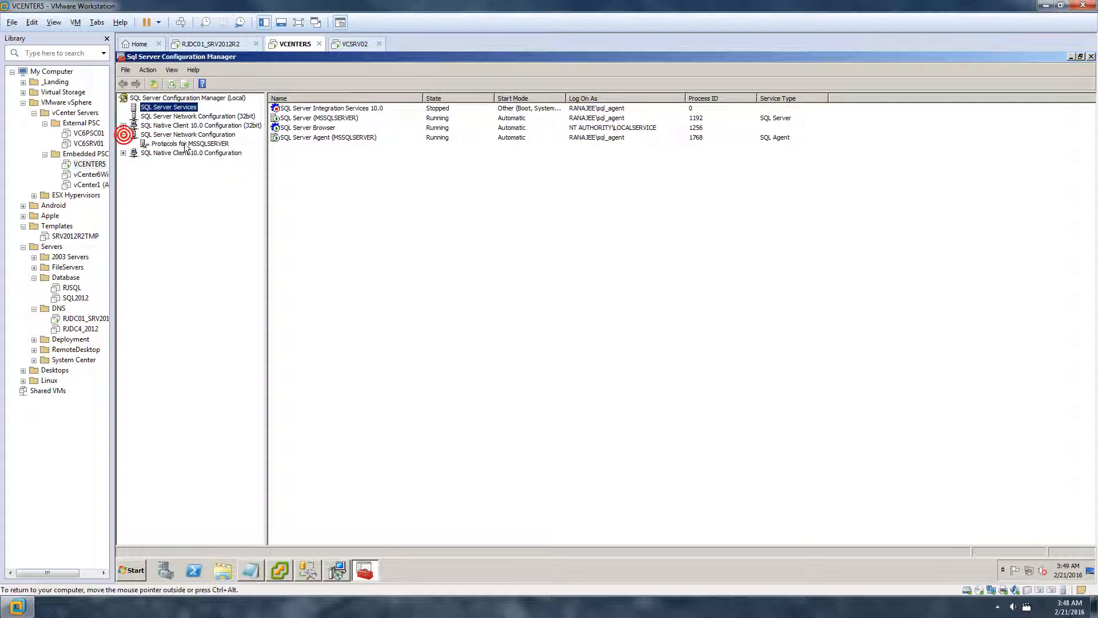
click(168, 145)
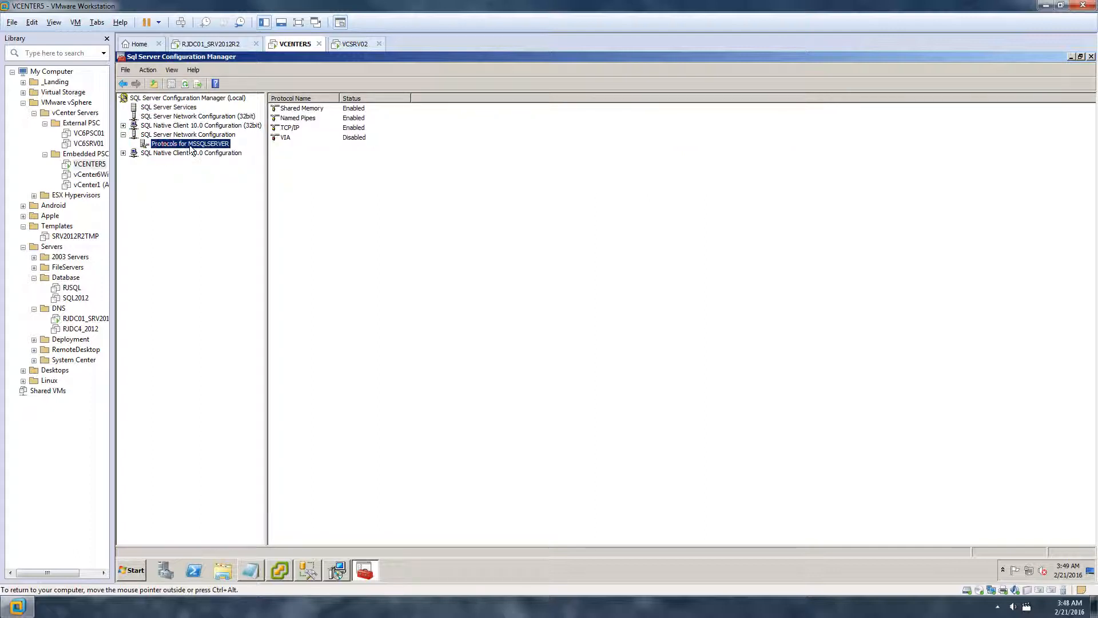
click(290, 129)
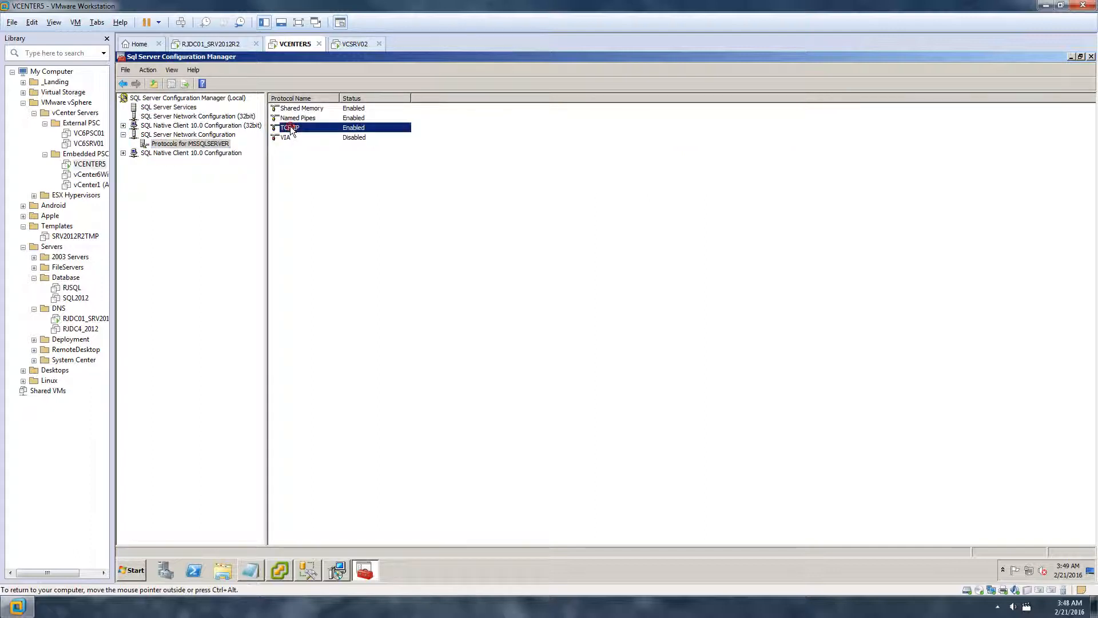
right_click(318, 127)
click(300, 150)
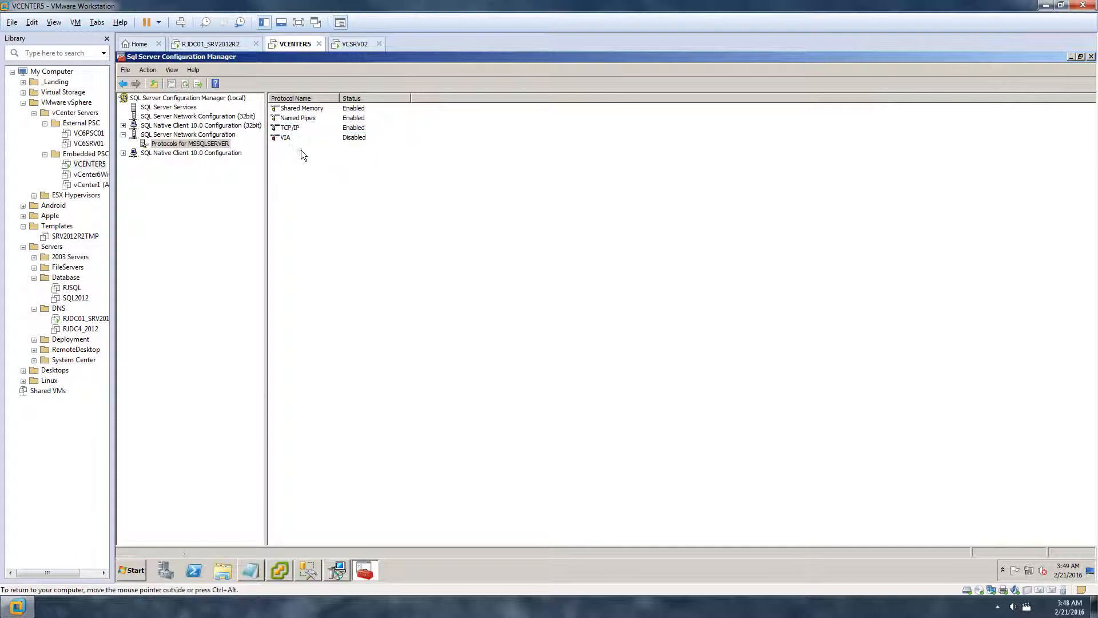
Confirm the SQL Server (MSSQLSERVER) service is running and restore the window to a smaller size
click(167, 108)
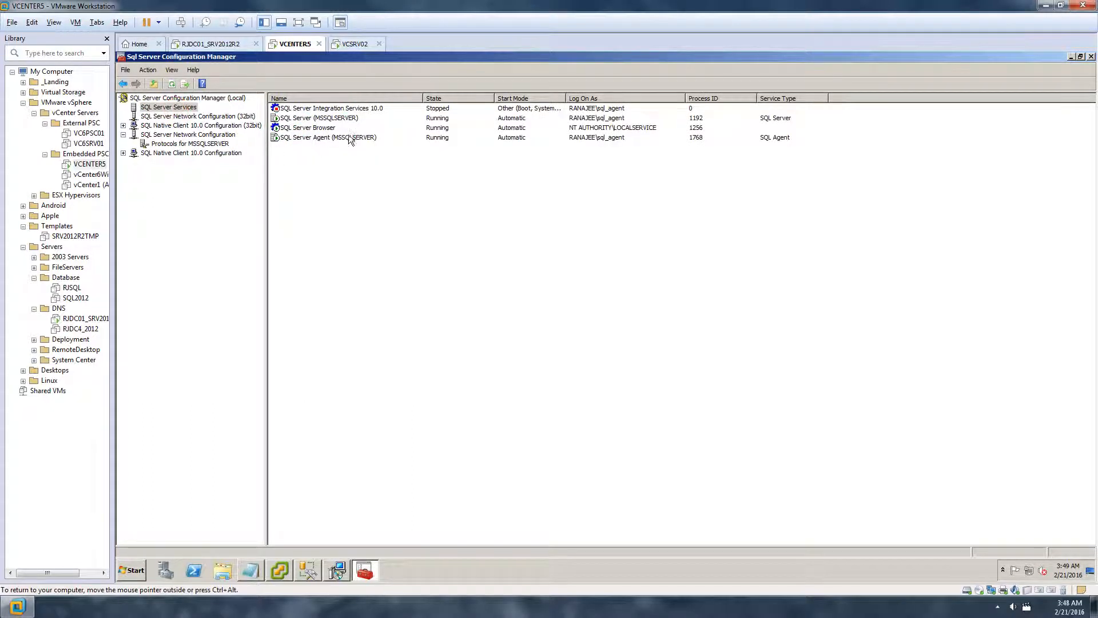
click(318, 119)
right_click(319, 119)
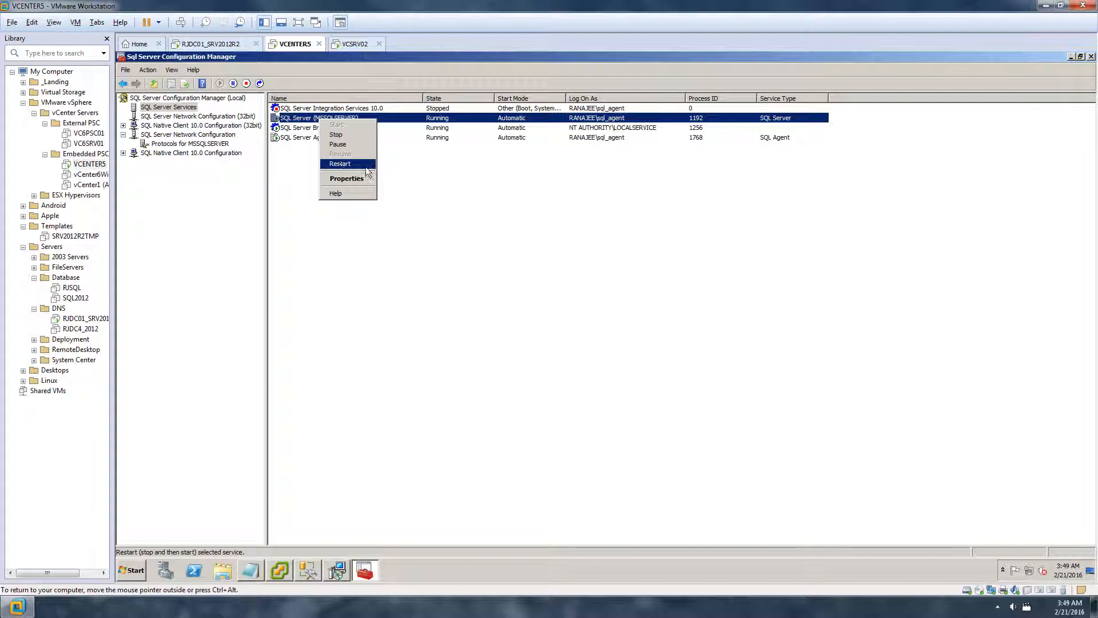
click(490, 188)
click(1080, 56)
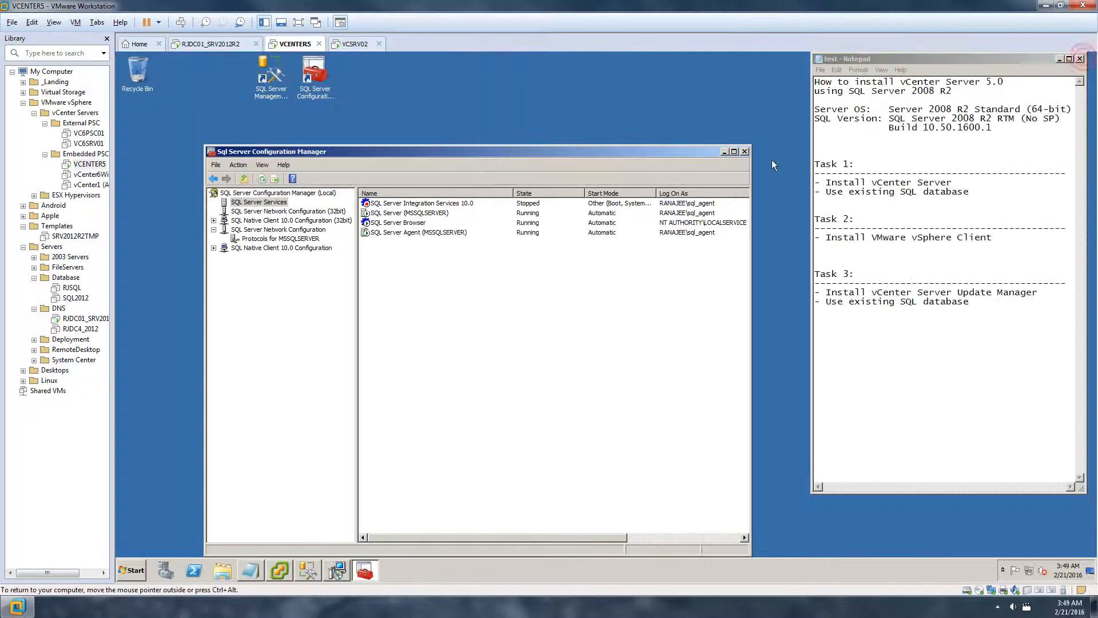
Minimize SQL Server Configuration Manager and keep the existing vCenter database with 'Do not overwrite'
click(725, 152)
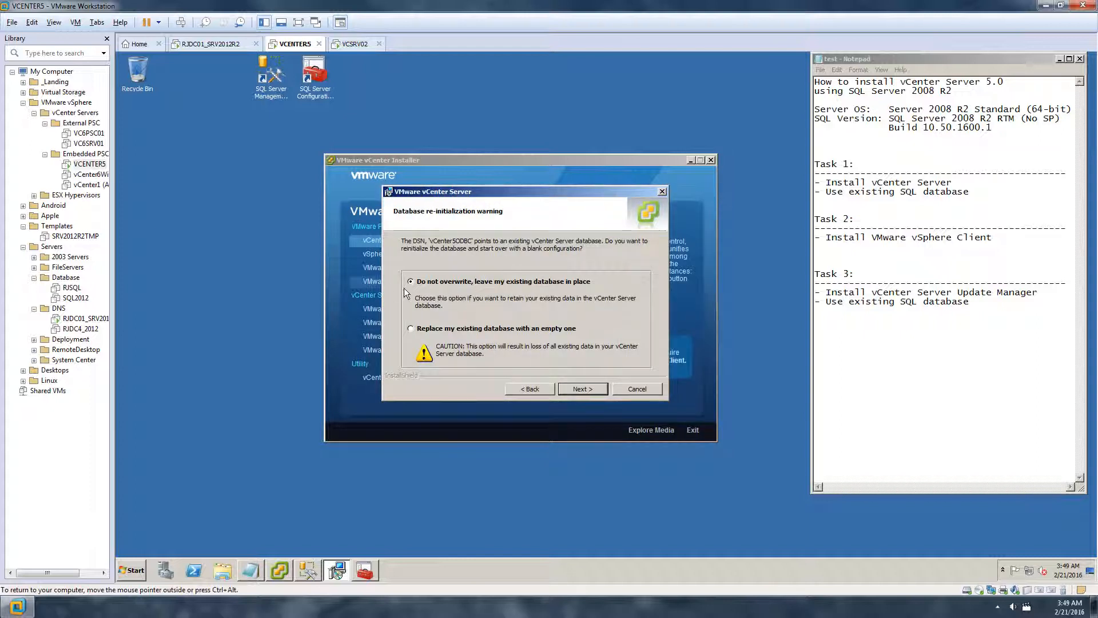
click(582, 389)
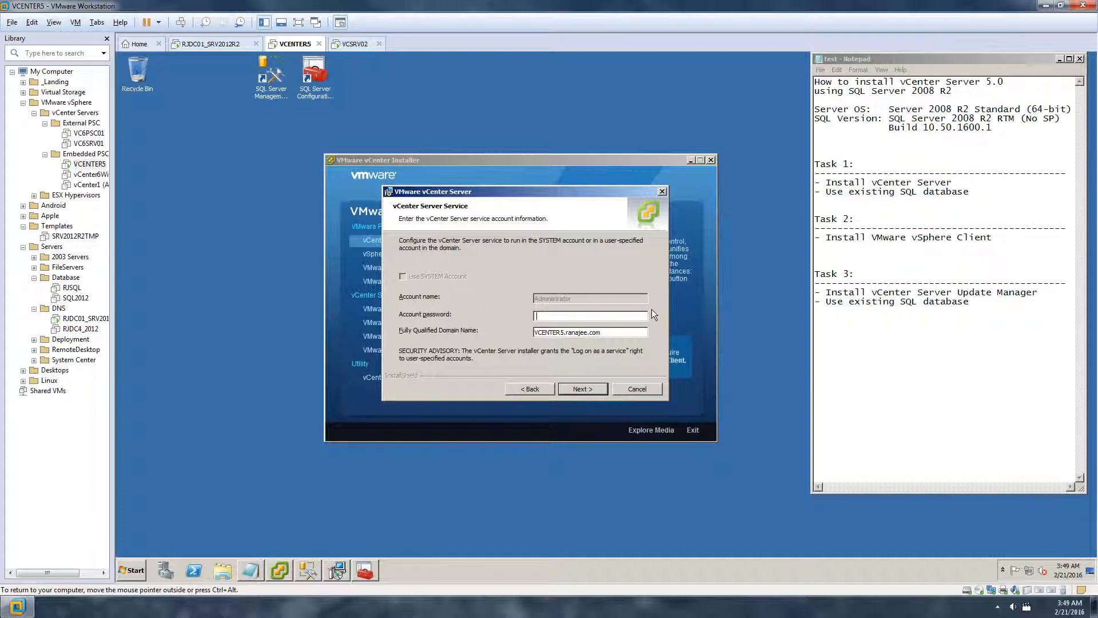
Enter the Administrator service account password and continue past the FQDN-cannot-be-resolved warning
text(************)
click(613, 334)
click(589, 390)
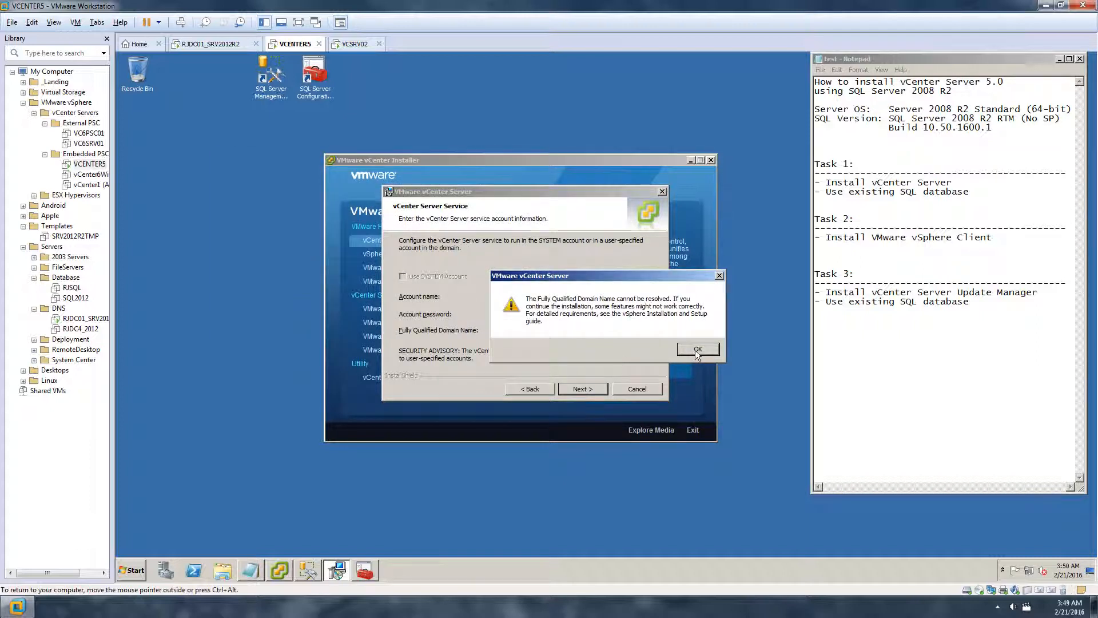
click(696, 352)
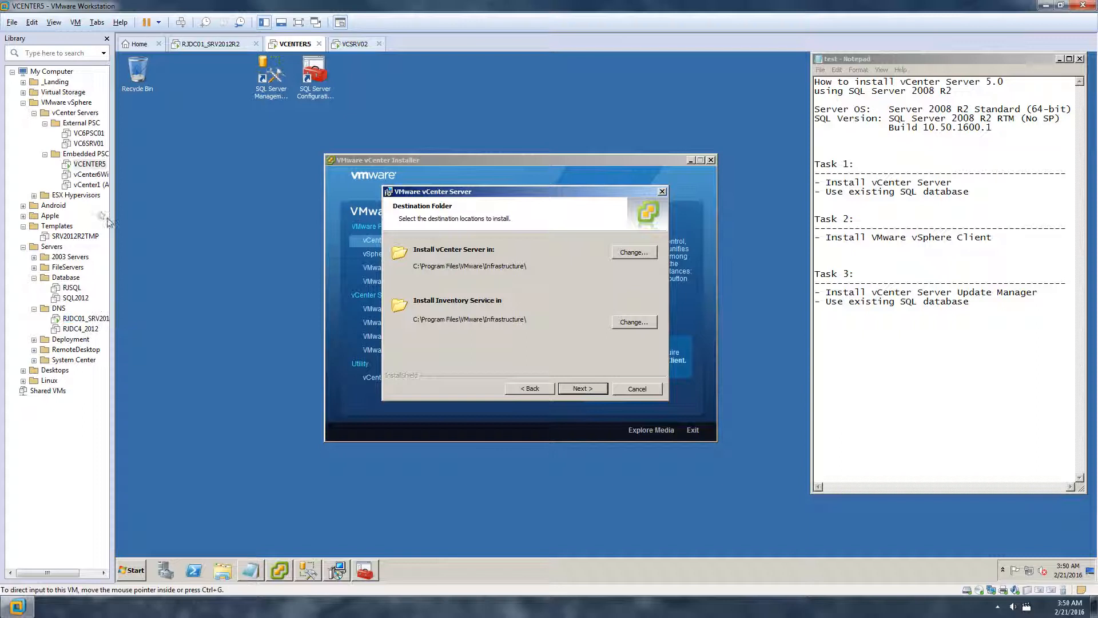
On RJDC01_SRV2012R2, close ADUC and confirm DNS zone ranajee.com lists VCENTER5 at 192.168.245.115
click(80, 322)
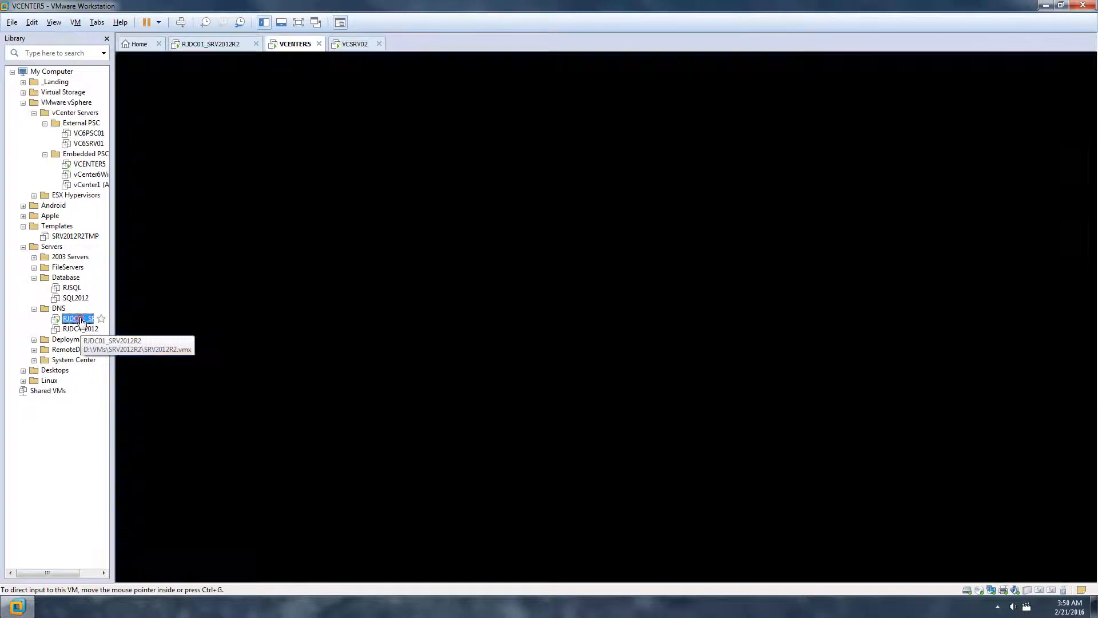
click(391, 293)
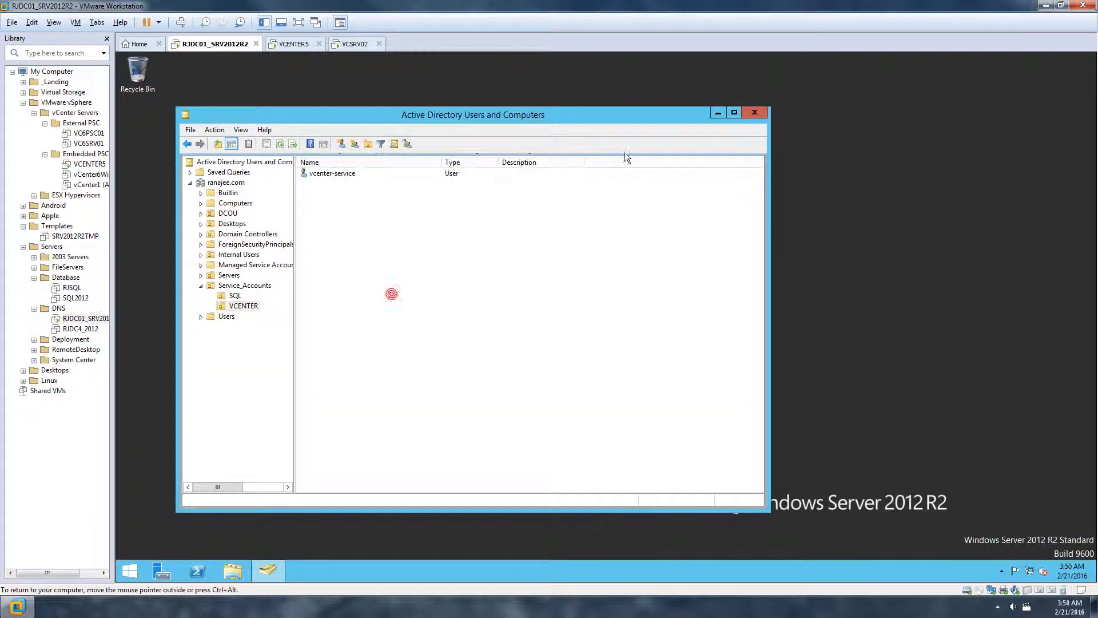
click(746, 115)
click(130, 569)
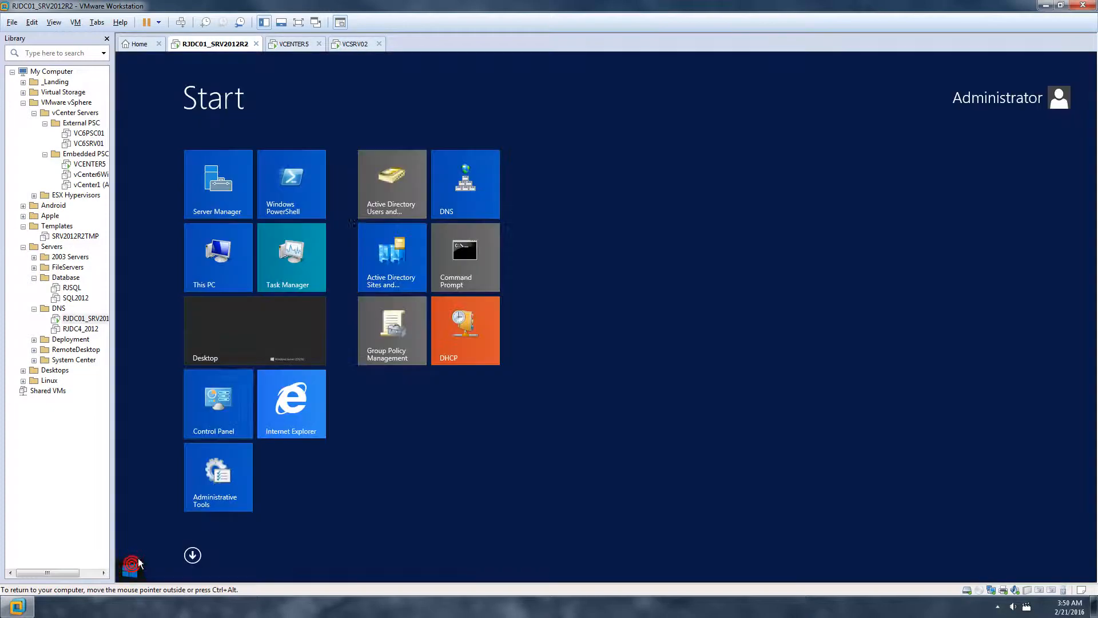
click(478, 189)
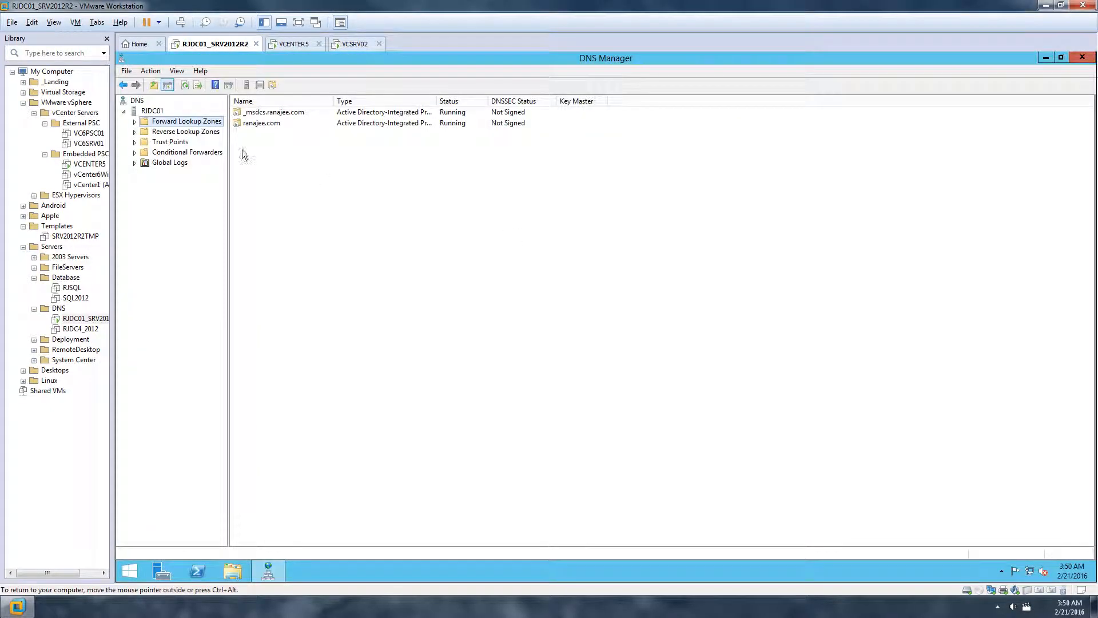
click(135, 122)
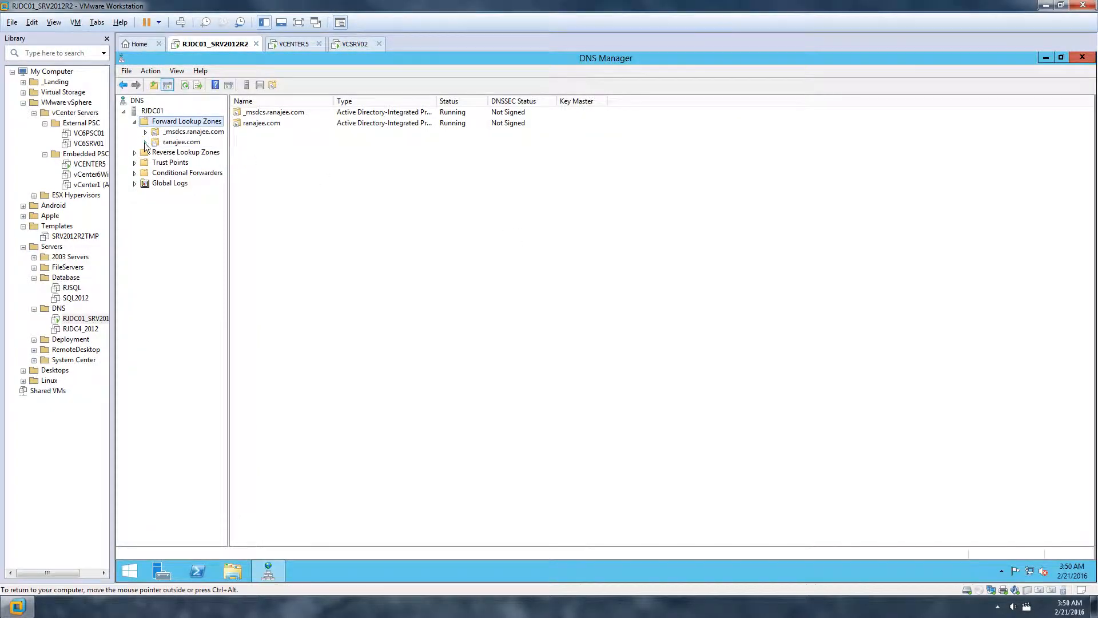
click(145, 143)
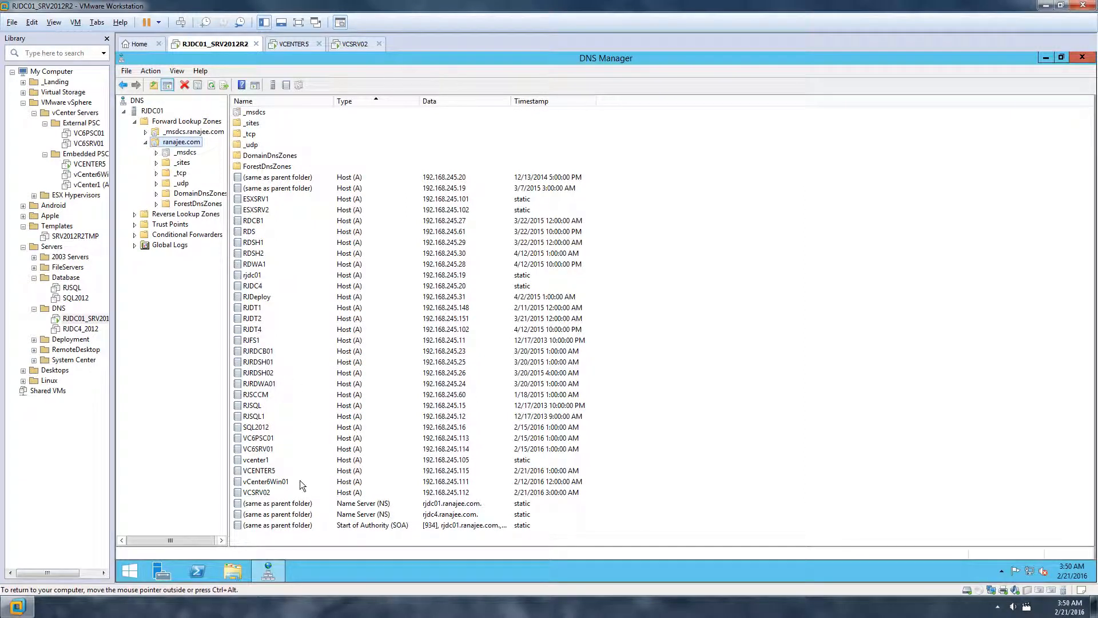
click(268, 471)
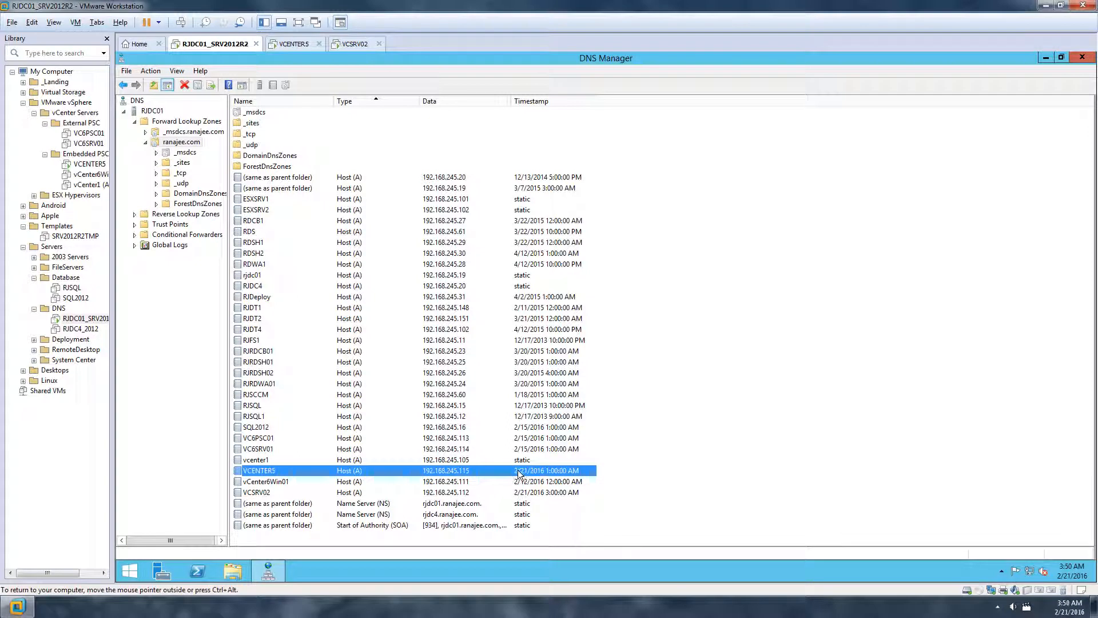
click(1083, 63)
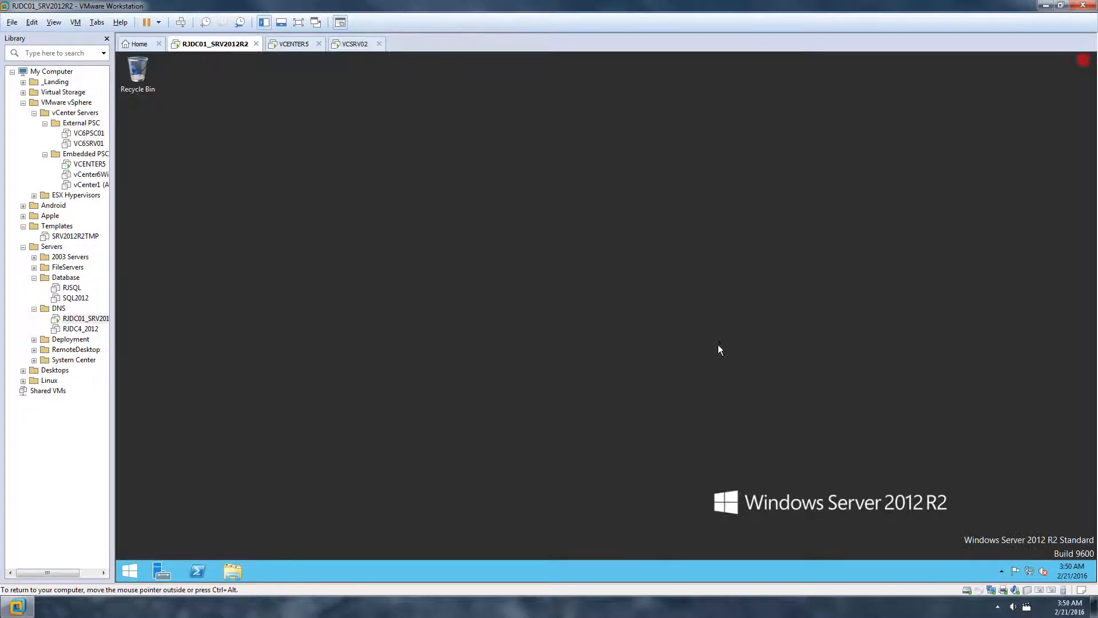
From a Command Prompt on the domain controller, run 'ping vcenter5' and stop it
click(126, 574)
click(125, 574)
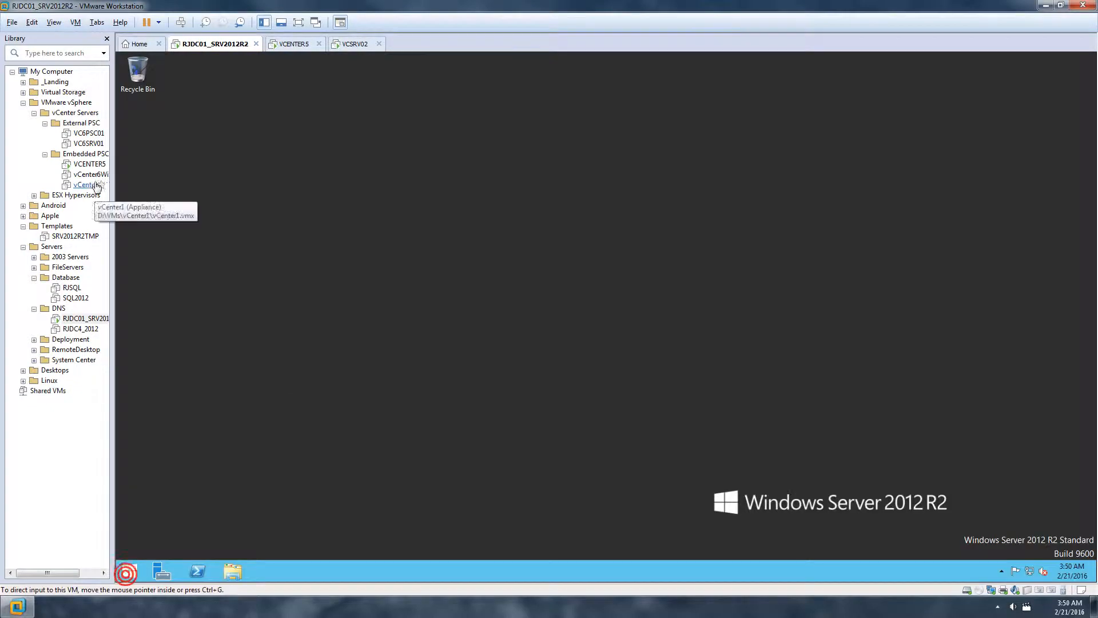
click(89, 164)
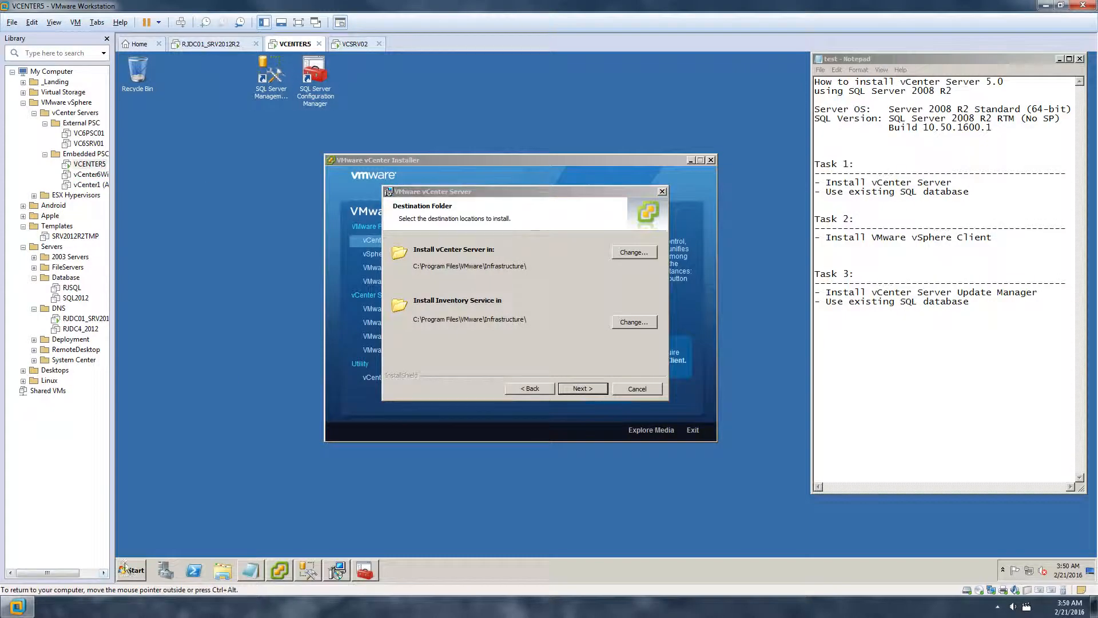
click(87, 318)
click(131, 569)
click(458, 269)
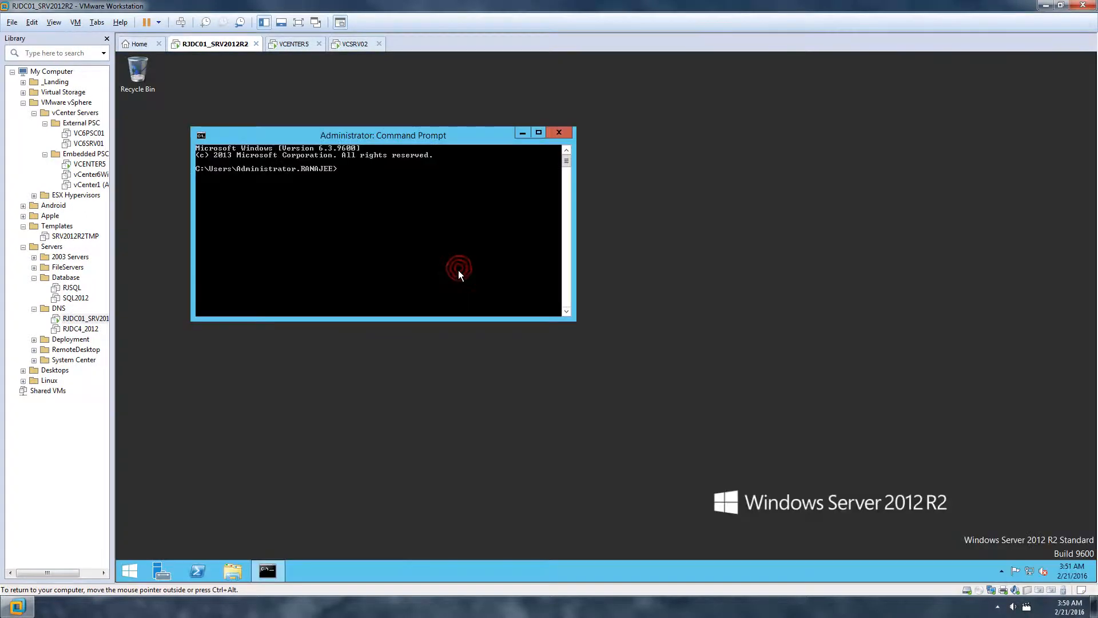
text(ping vcenter5)
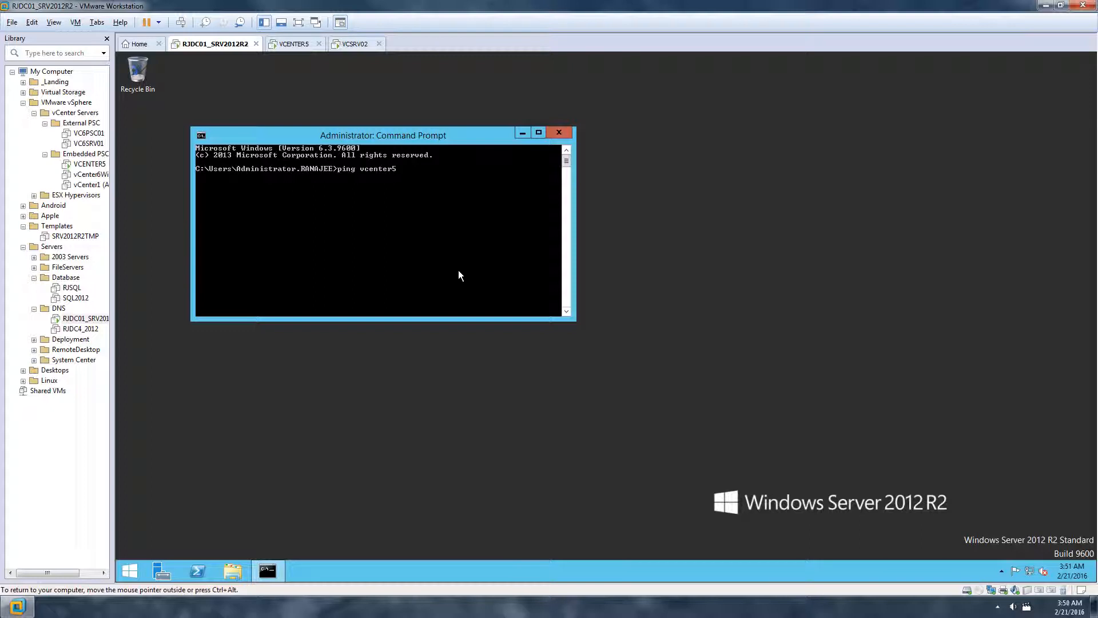
key(Return)
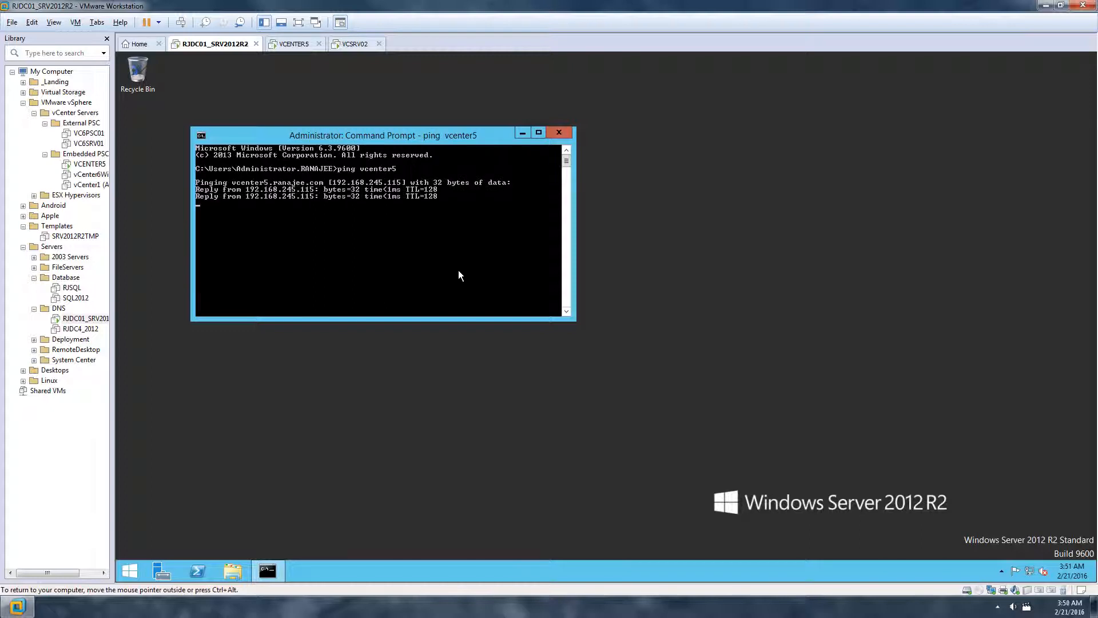
key(ctrl+c)
Run 'ping -a 192.168.245.115' to confirm reverse lookup returns VCENTER5, then return to VCENTER5
key(Up)
key(BackSpace)
key(BackSpace)
key(BackSpace)
key(BackSpace)
key(BackSpace)
key(BackSpace)
key(BackSpace)
key(BackSpace)
text(-a)
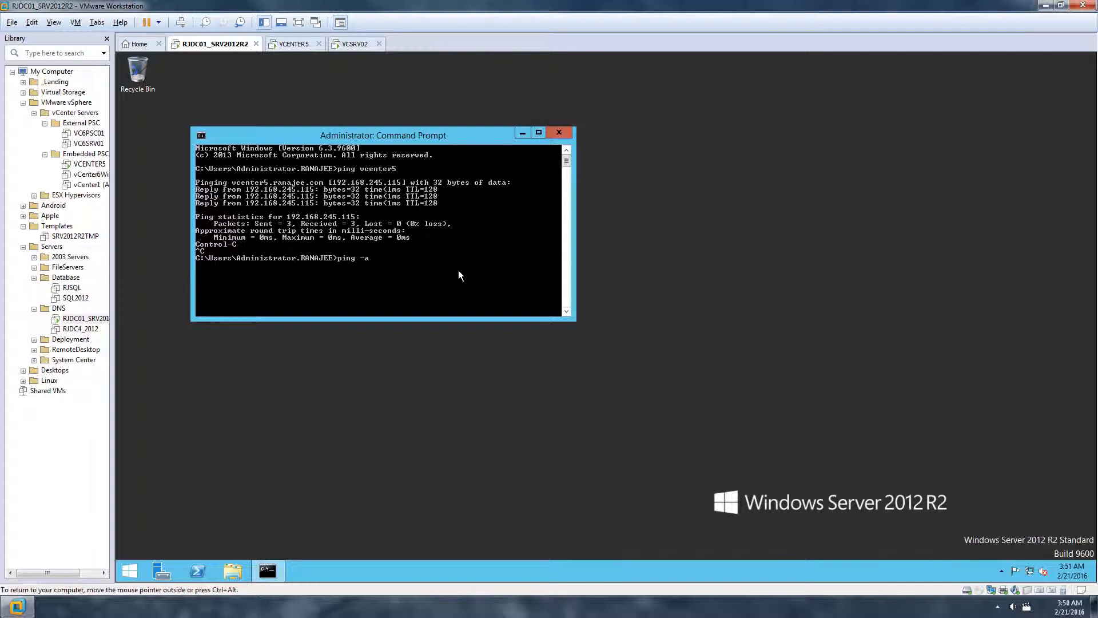
key(Up)
key(BackSpace)
key(BackSpace)
key(BackSpace)
key(BackSpace)
key(BackSpace)
key(BackSpace)
key(BackSpace)
key(BackSpace)
text(-a 192.168.245.115)
key(Return)
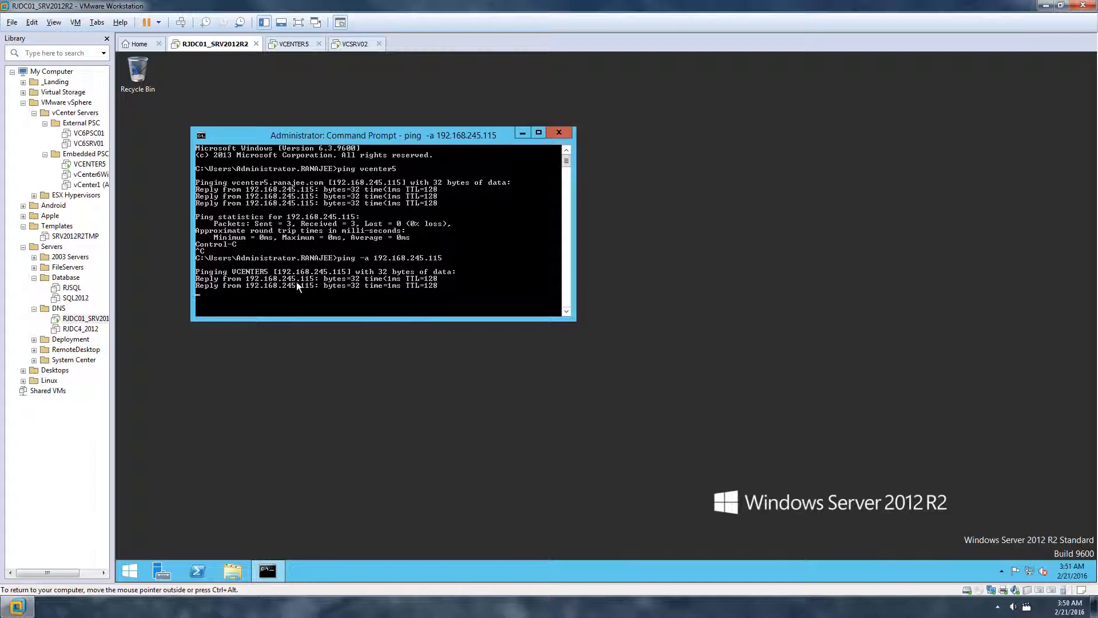
key(ctrl+c)
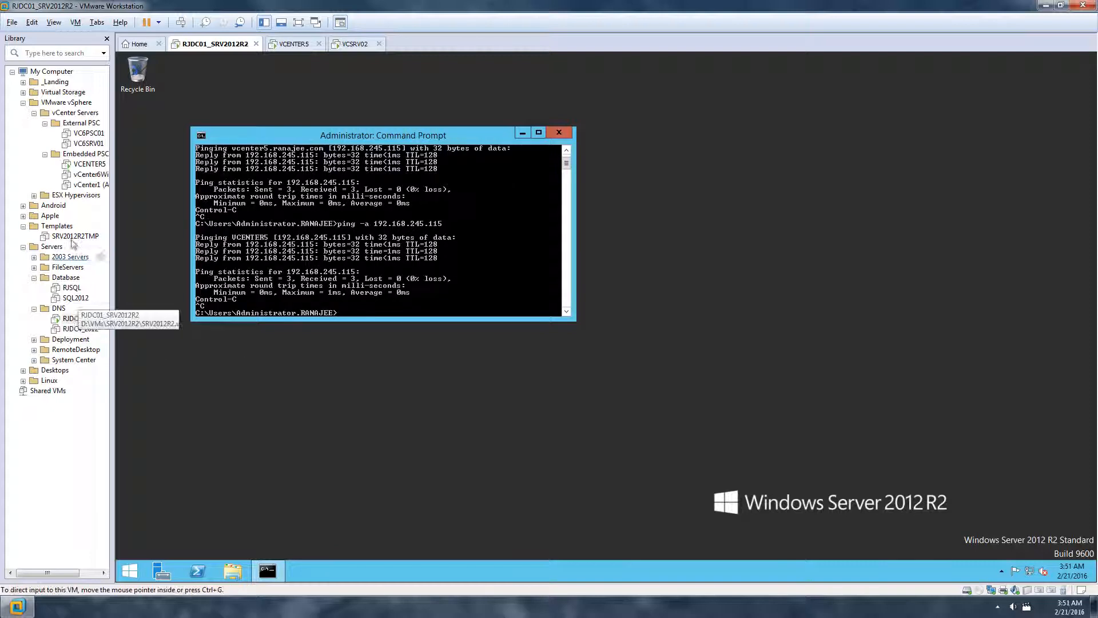
click(86, 164)
Dismiss the Inventory Service warning and accept the default vCenter and Inventory Service ports
click(551, 312)
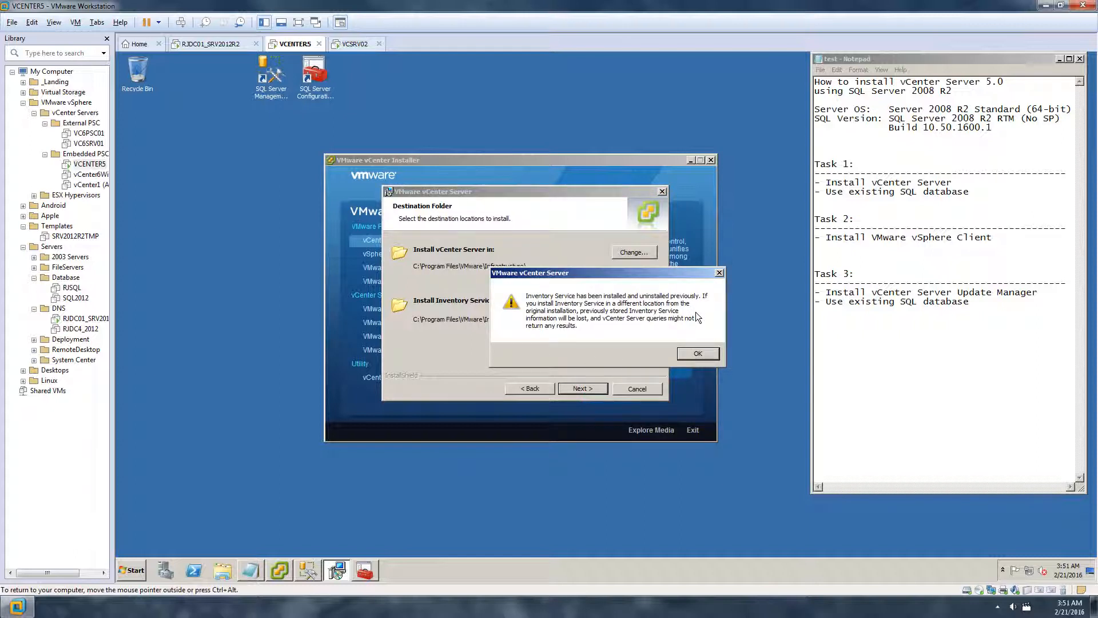
click(696, 354)
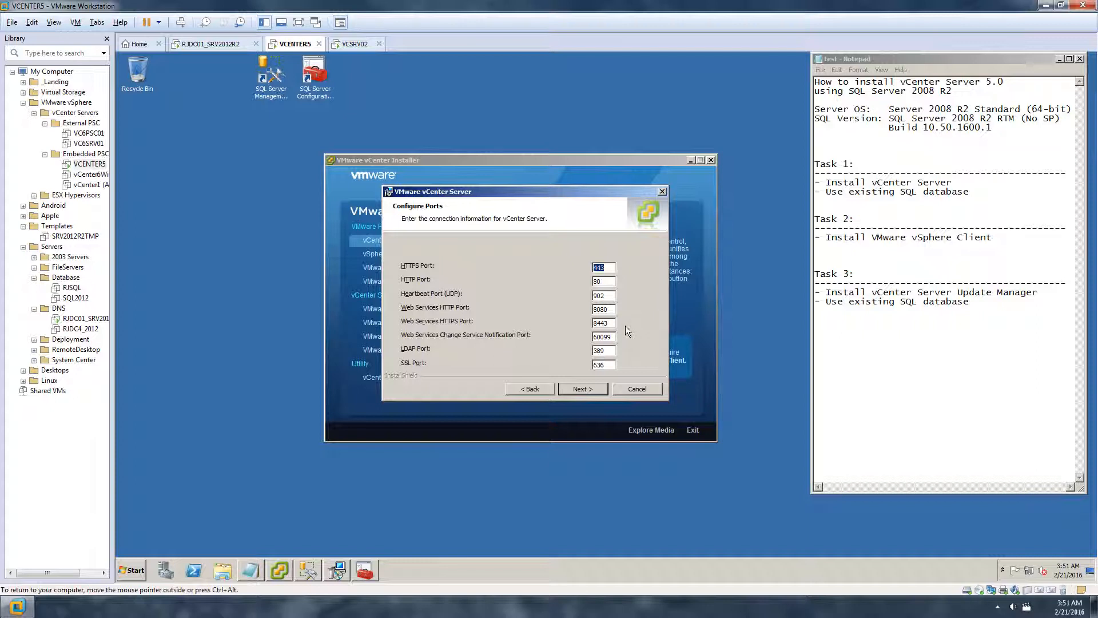
click(595, 389)
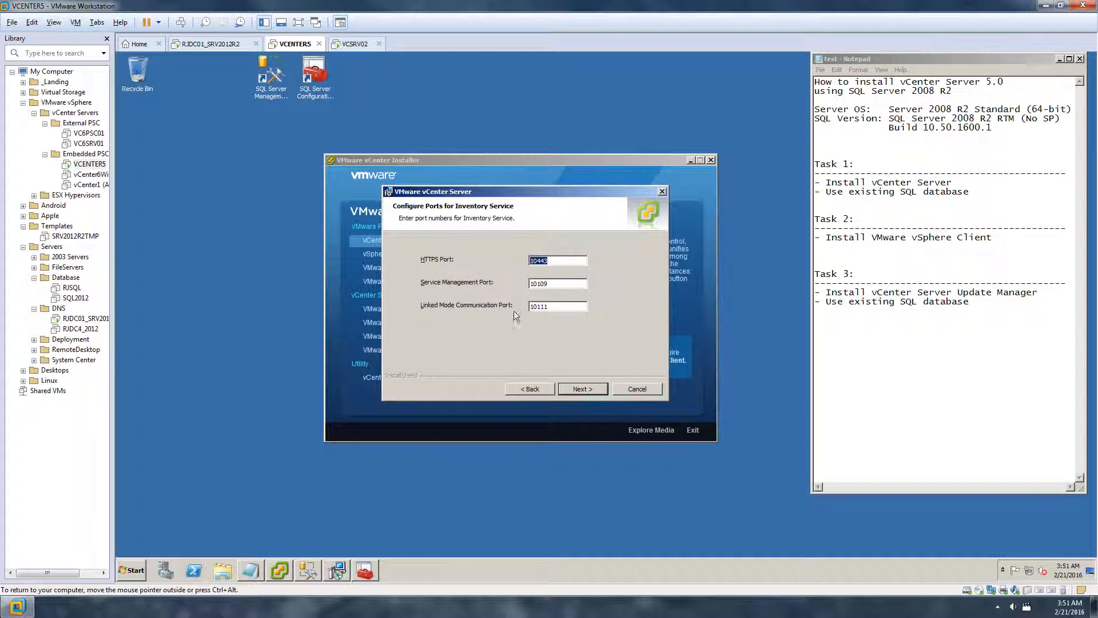
click(587, 390)
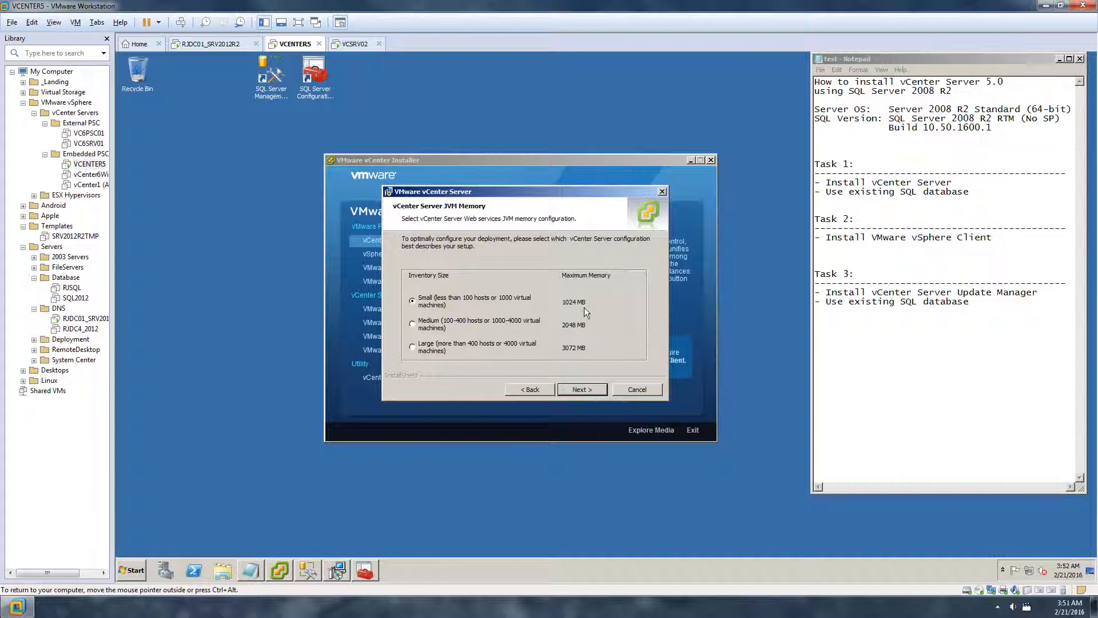
right_click(89, 164)
Check VCENTER5's memory in VM Settings without changes, then accept the Small 1024 MB JVM size
click(124, 363)
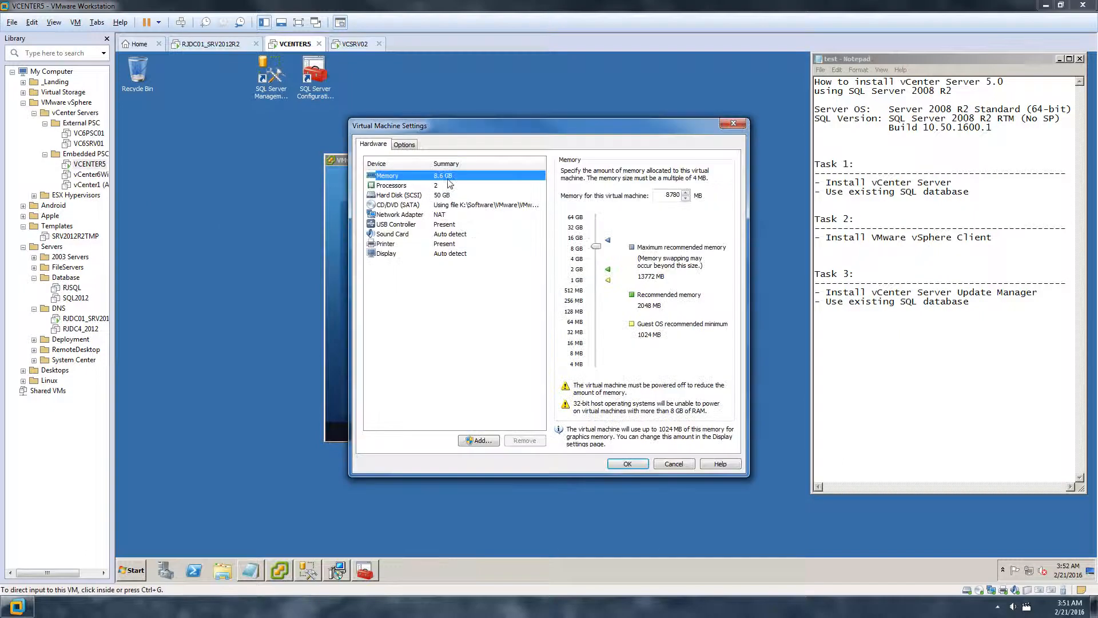
click(670, 464)
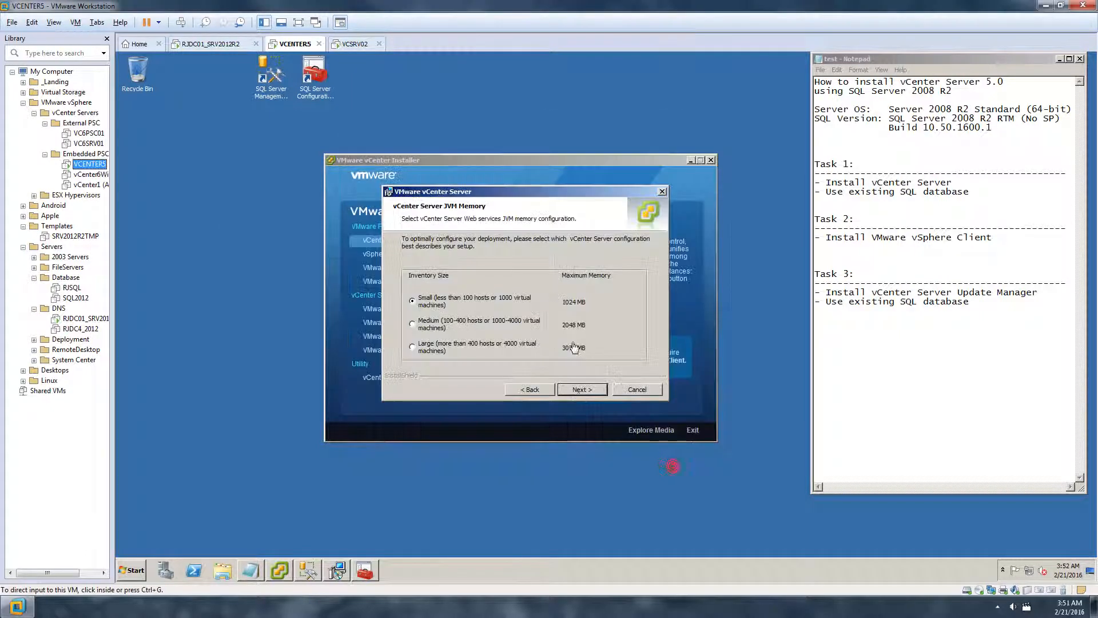
click(580, 389)
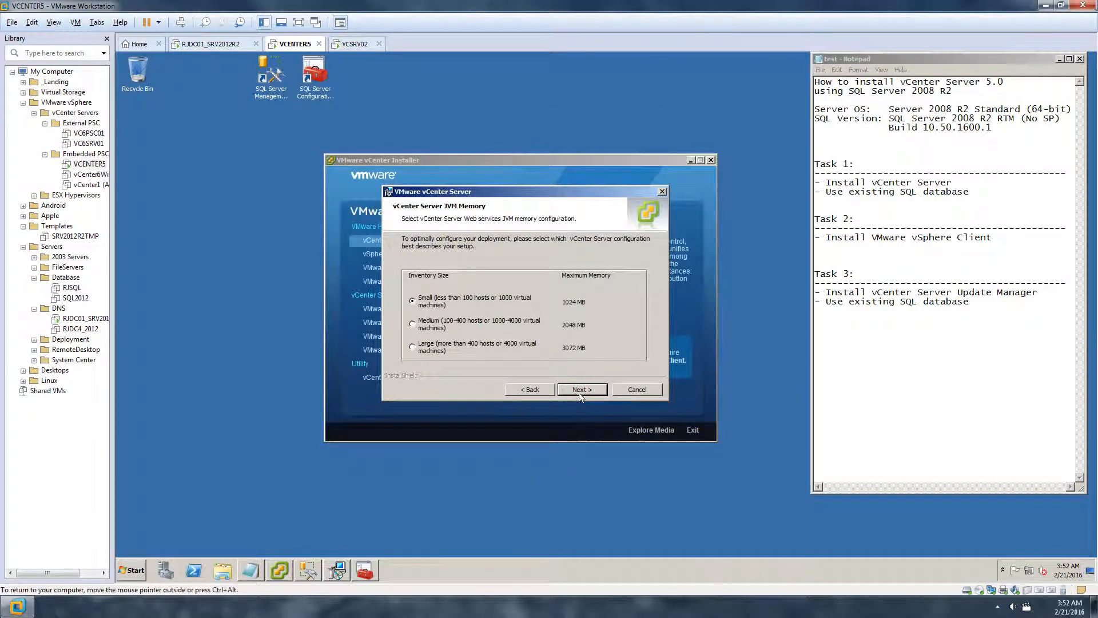
click(581, 389)
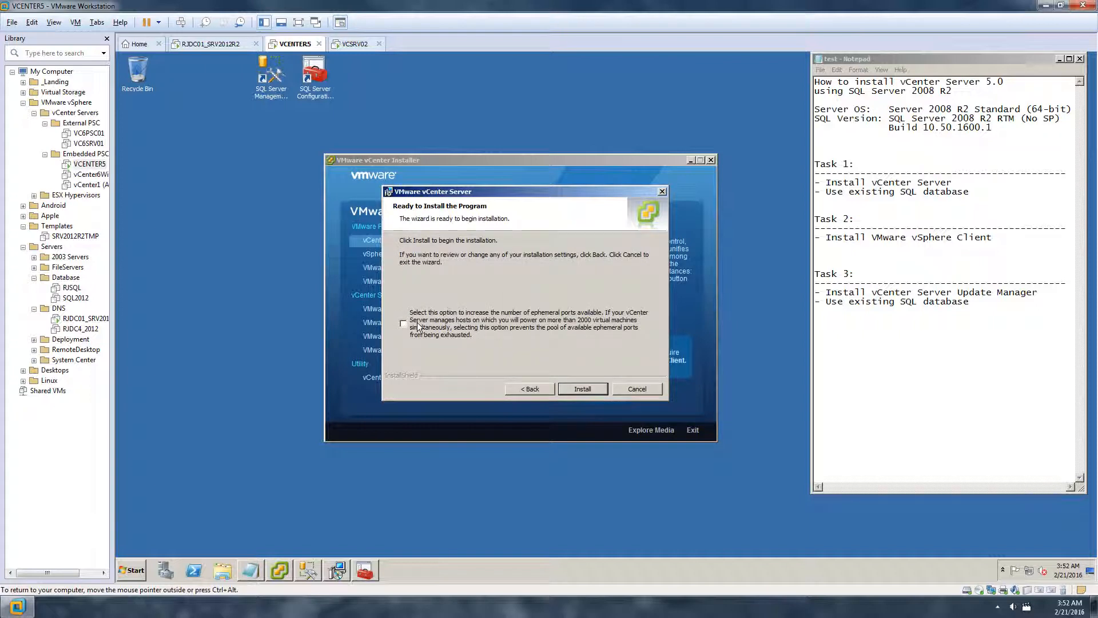
Install vCenter Server 5.0 and finish the wizard once installation completes
click(587, 389)
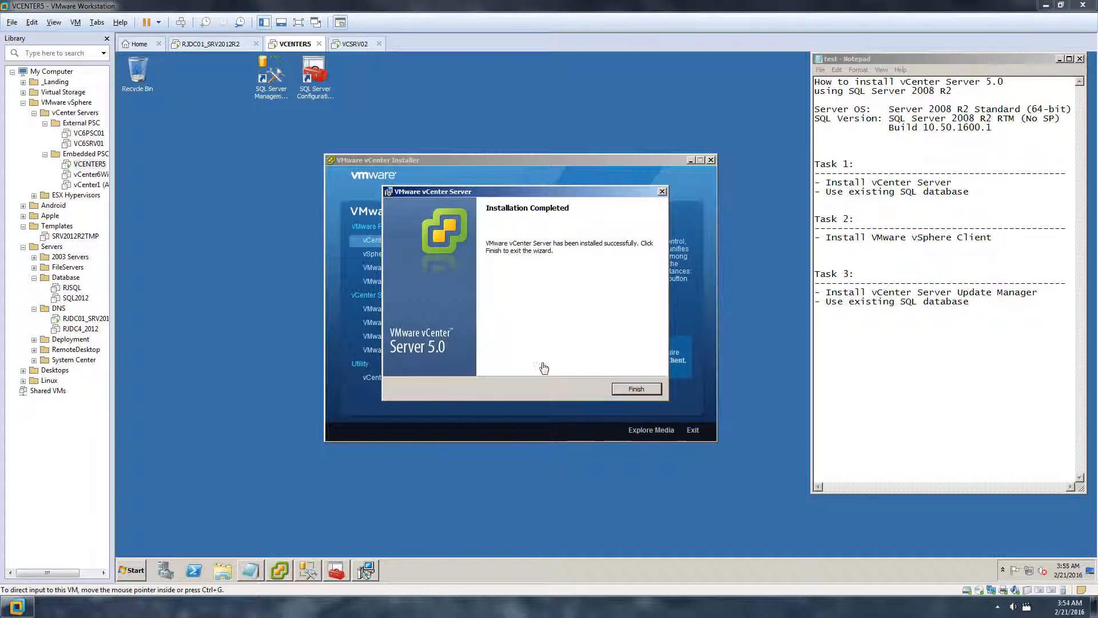
click(635, 389)
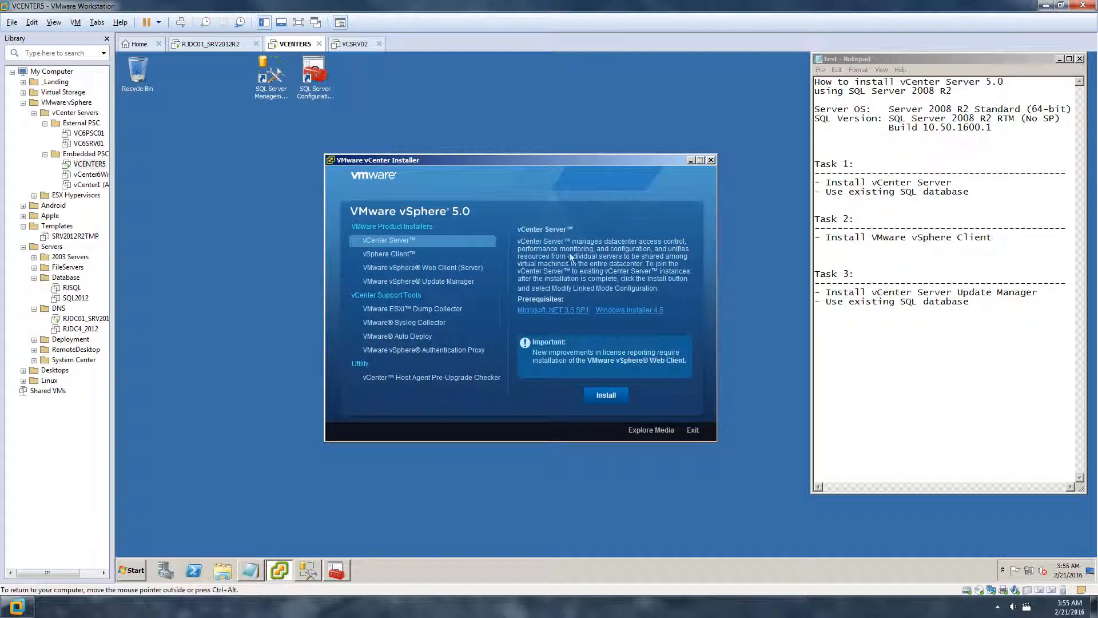
Start the vSphere Client installation with English as the setup language
drag(990, 238, 889, 238)
click(386, 255)
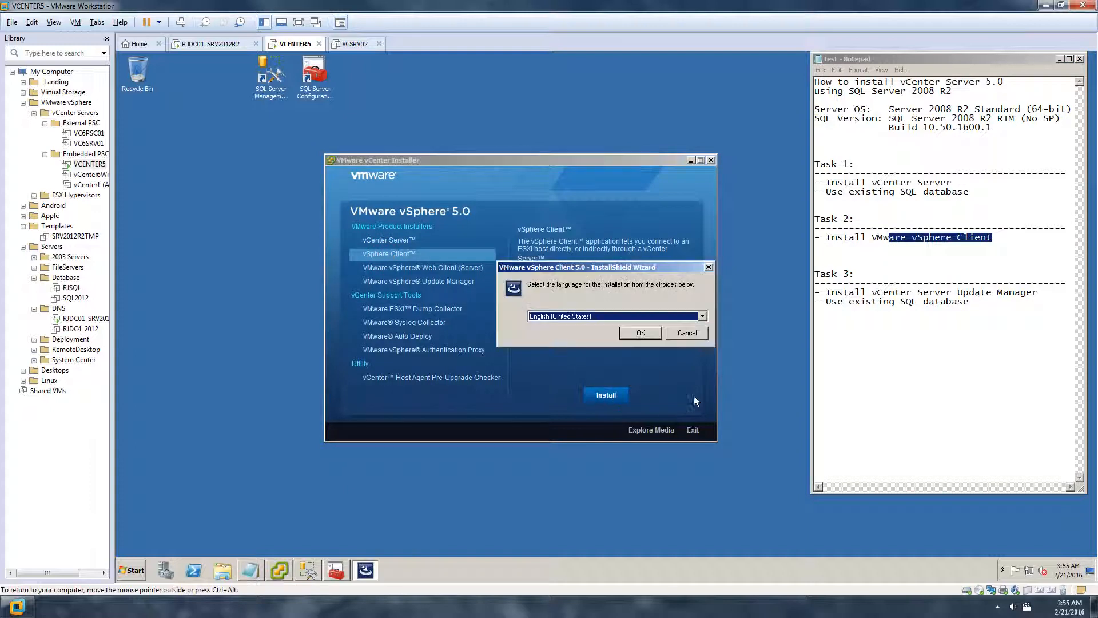
click(624, 331)
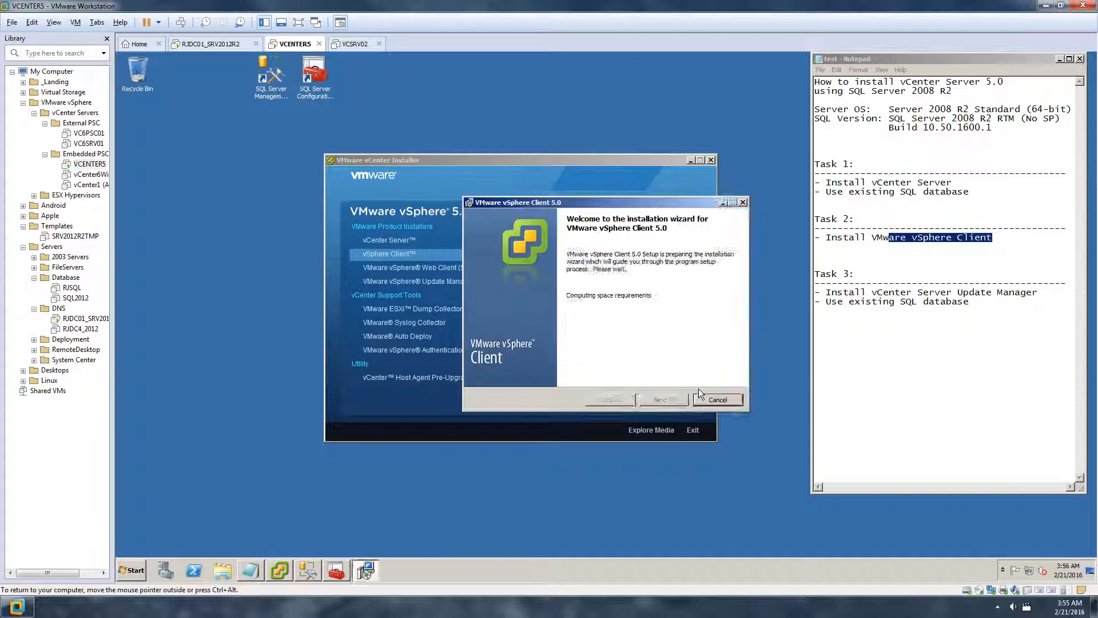
Accept the patent and license agreements, enter organization 'test', and keep the default destination folder
click(666, 400)
click(667, 400)
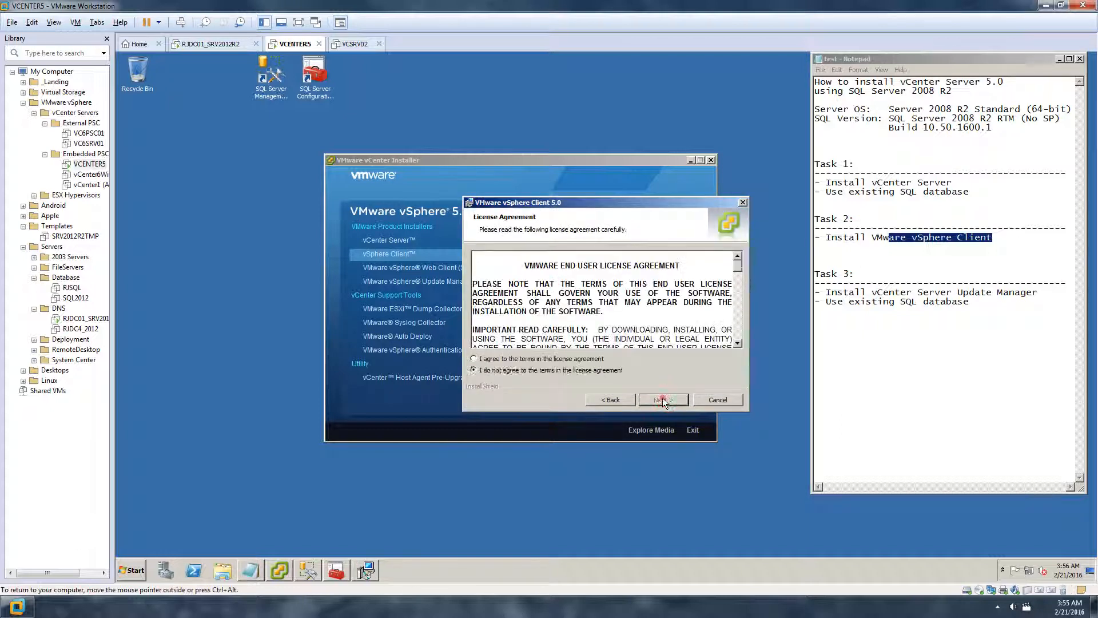
click(565, 361)
click(667, 400)
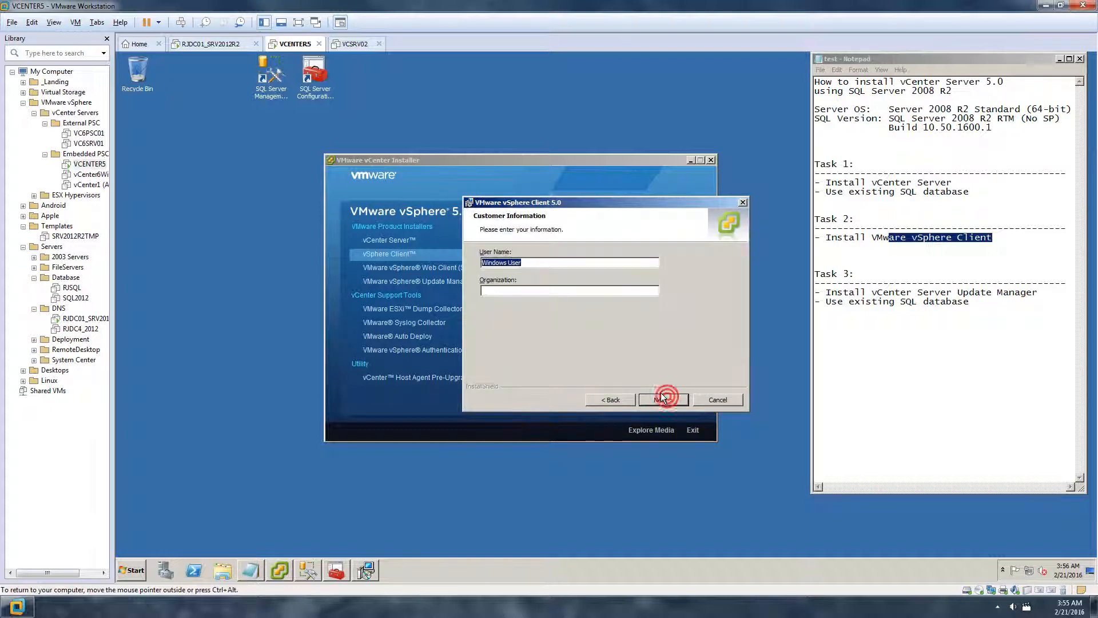
click(553, 291)
text(test)
click(671, 399)
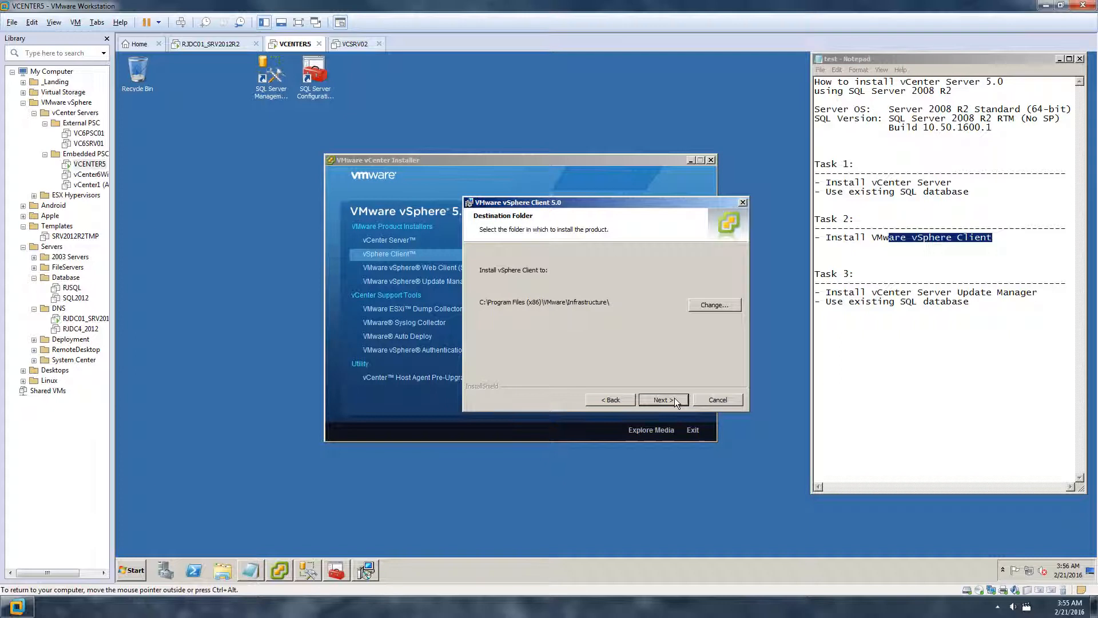
click(675, 399)
Install vSphere Client 5.0, rearranging installer windows during progress, and close the completion dialog
click(674, 399)
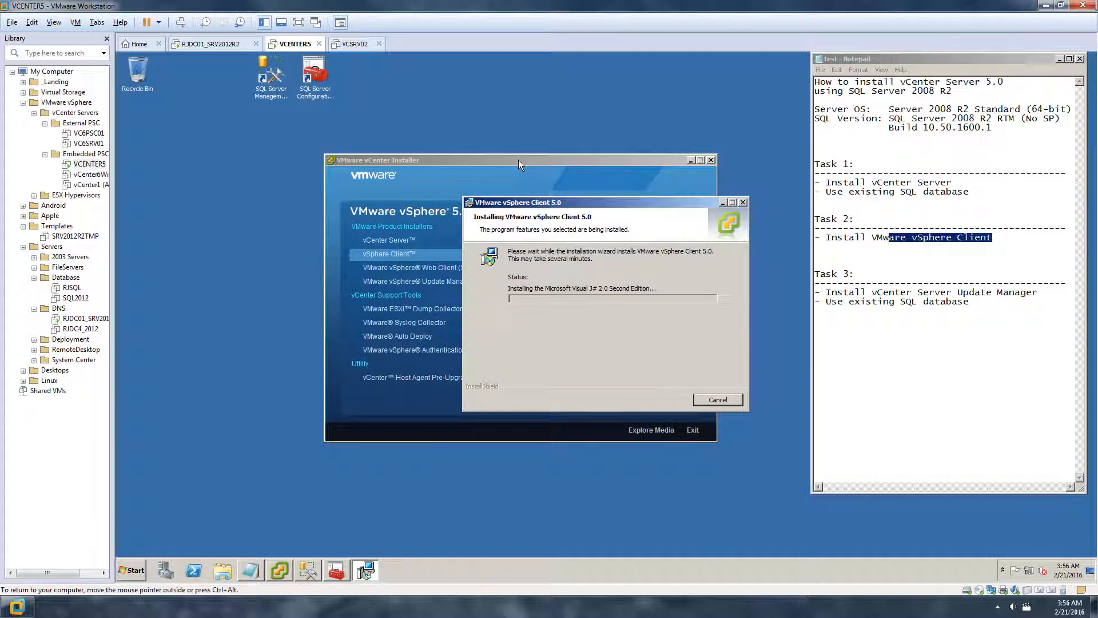
drag(566, 210, 563, 323)
drag(500, 160, 523, 105)
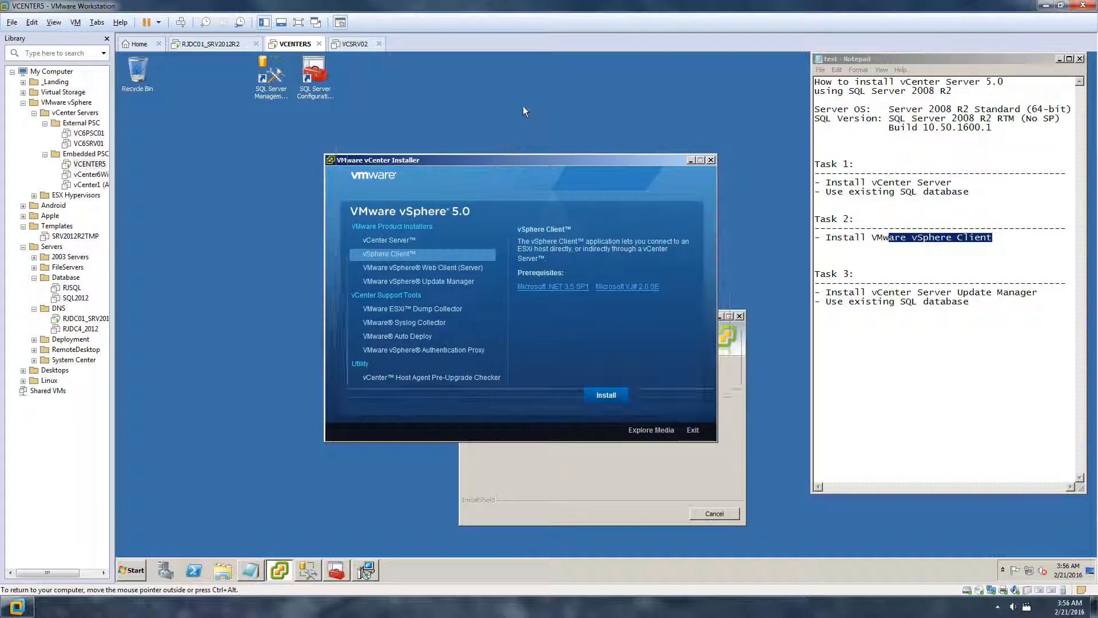
click(649, 454)
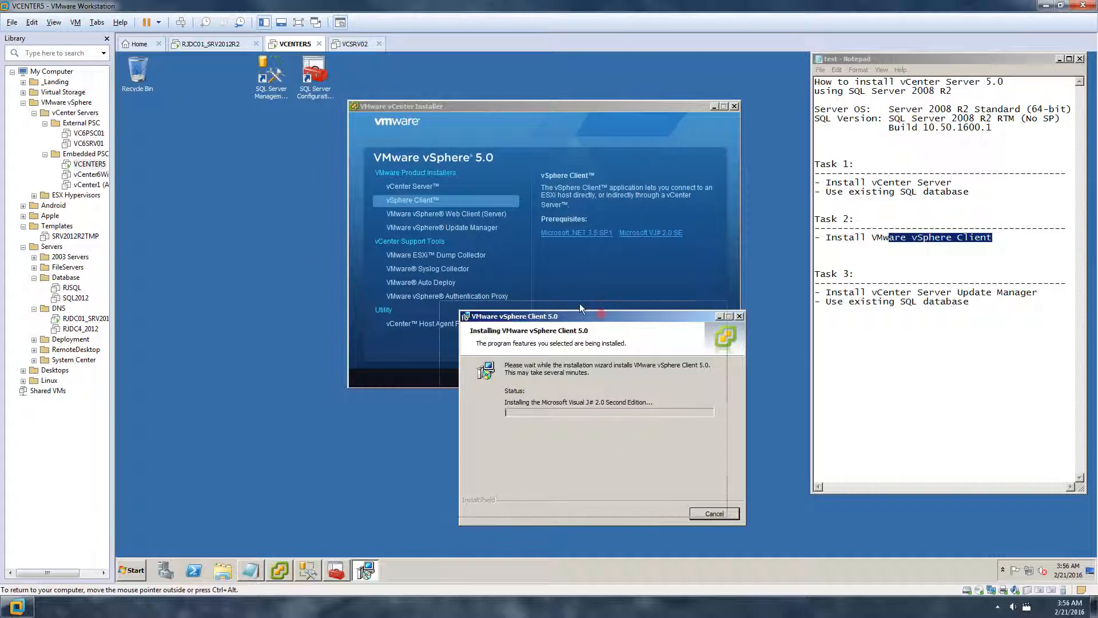
drag(601, 315, 579, 305)
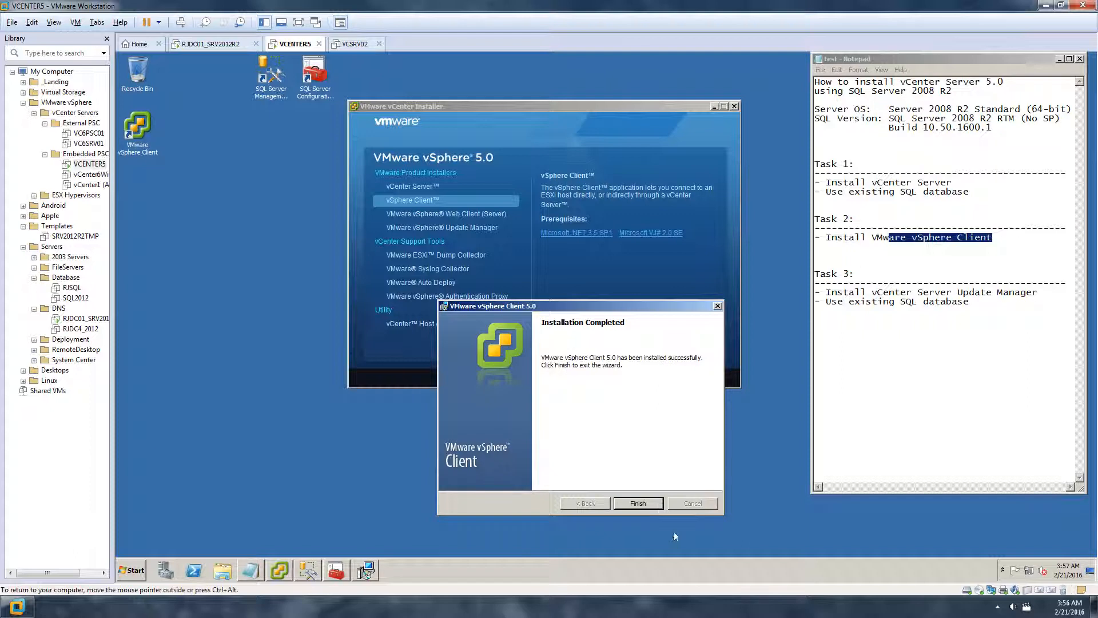
click(645, 506)
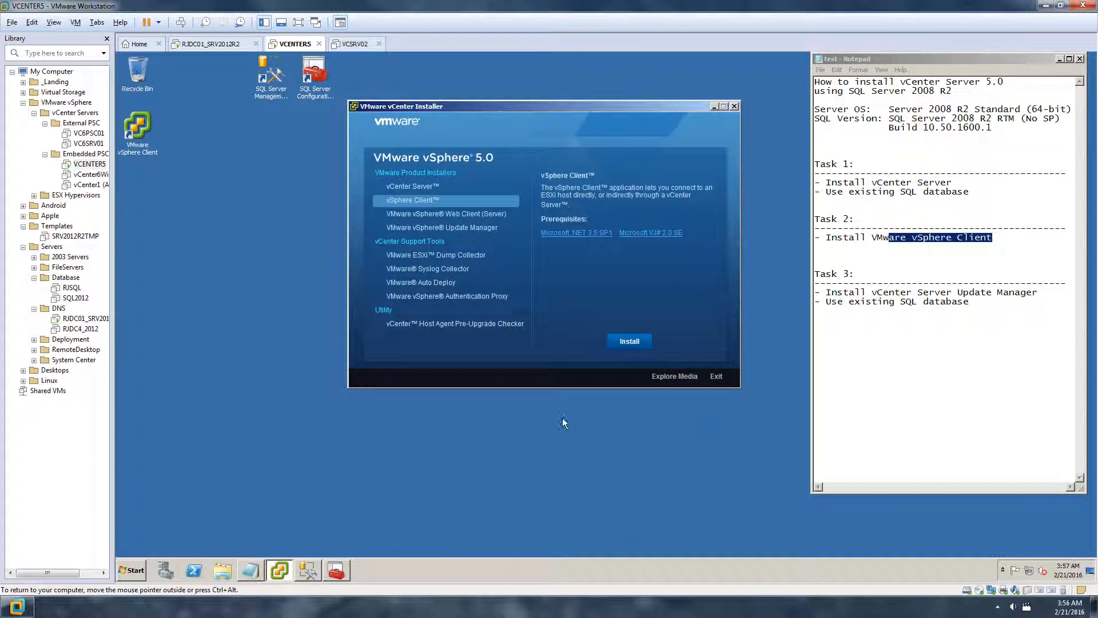
click(238, 207)
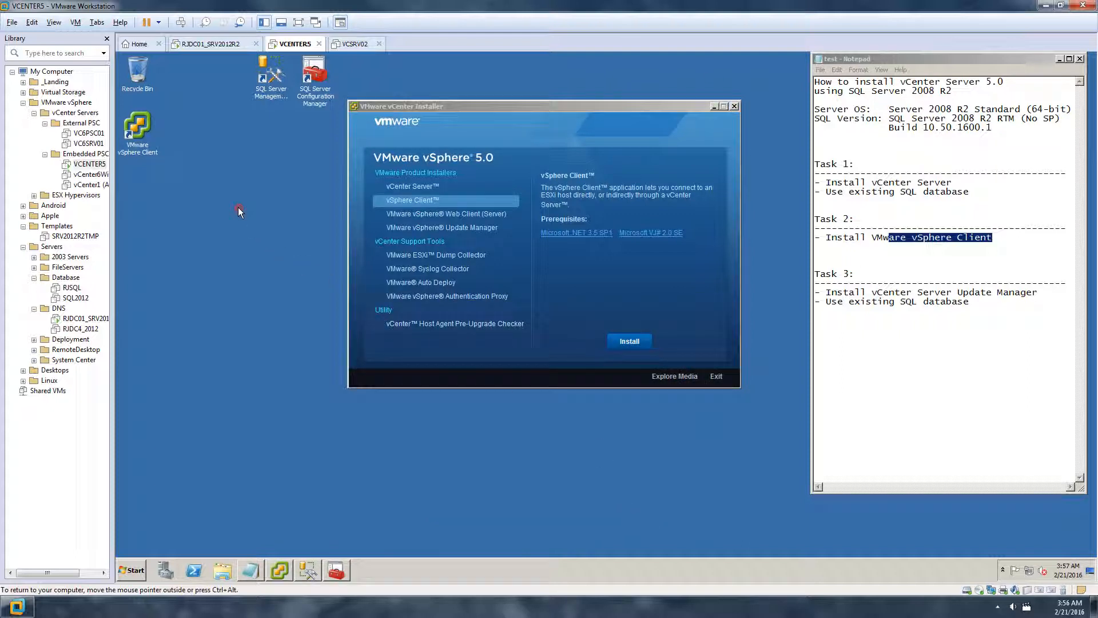
Log in to VCENTER5.ranajee.com from vSphere Client using Windows session credentials, ignoring the certificate warning
double_click(138, 134)
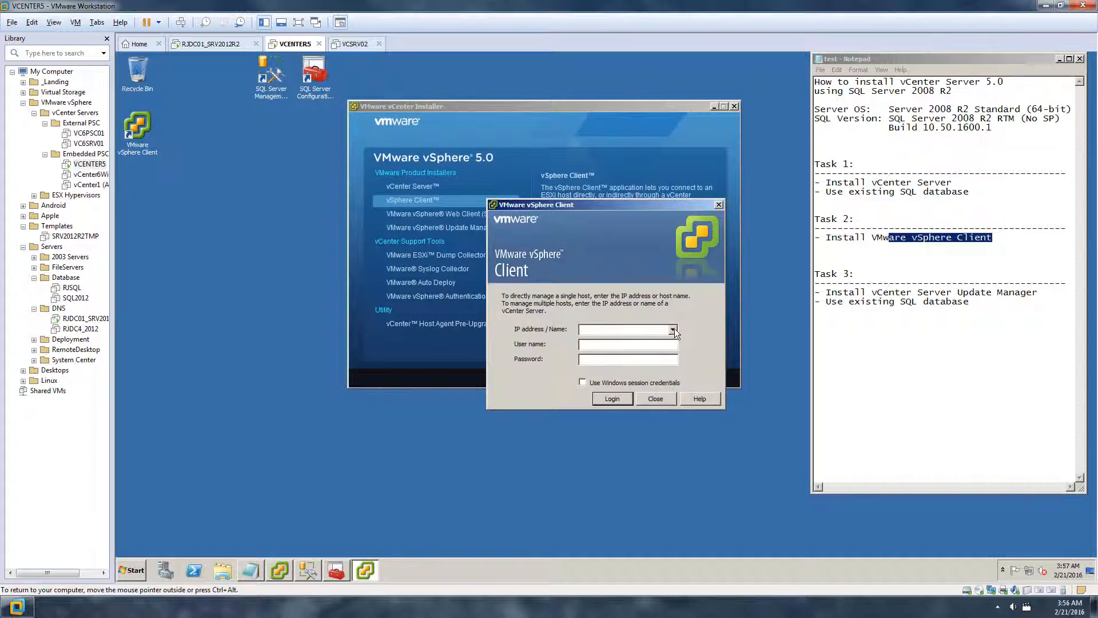
click(651, 329)
text(VCENTER5.ranajee.com)
key(Tab)
click(588, 382)
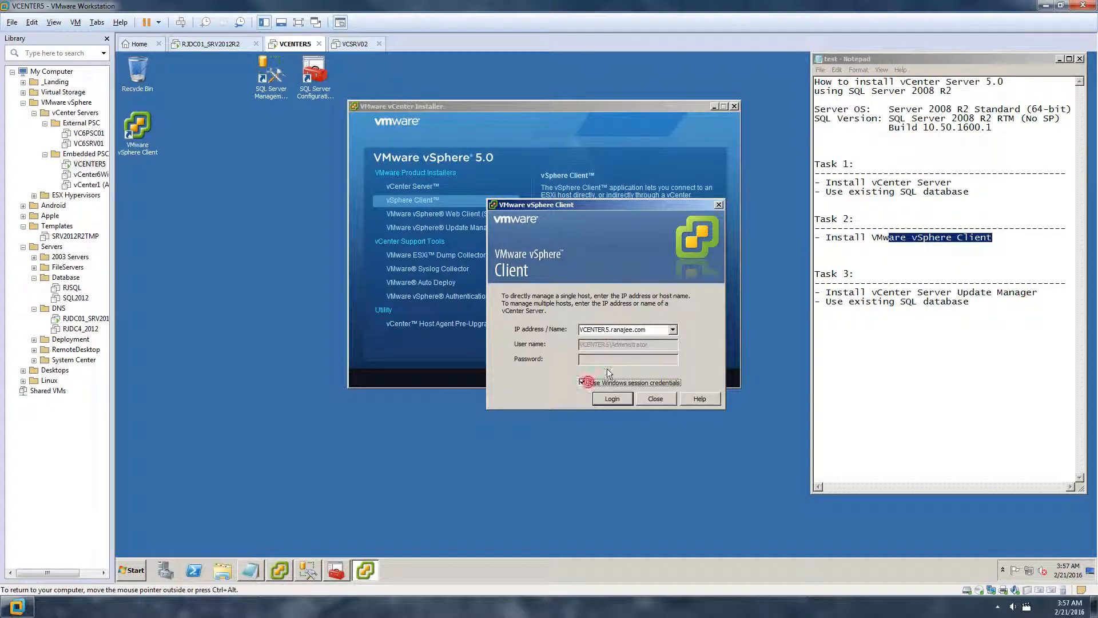
click(618, 399)
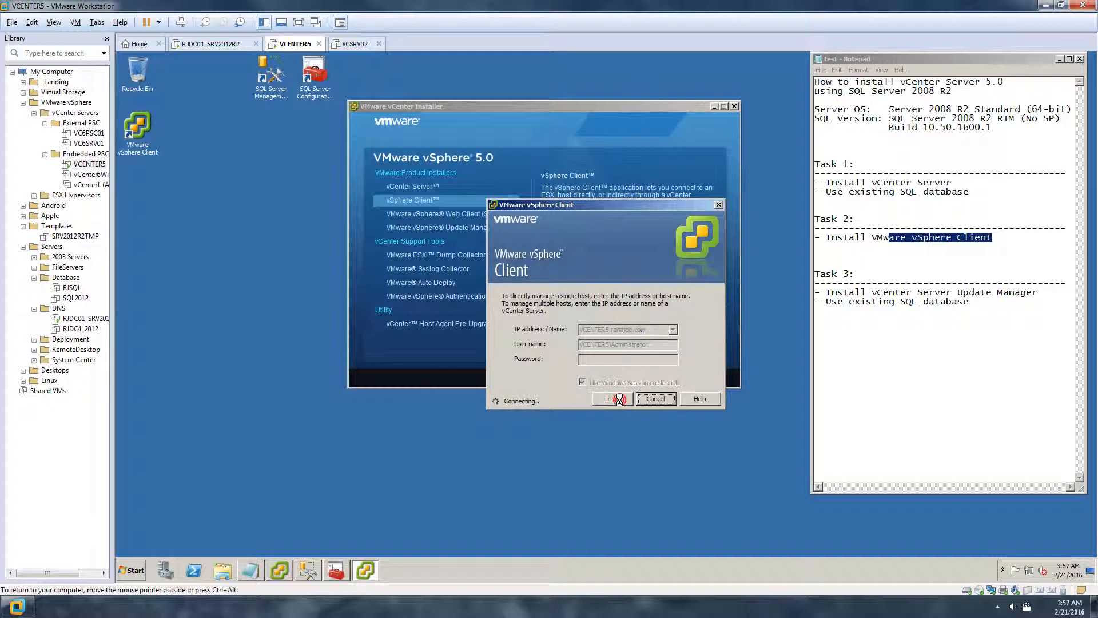
click(655, 336)
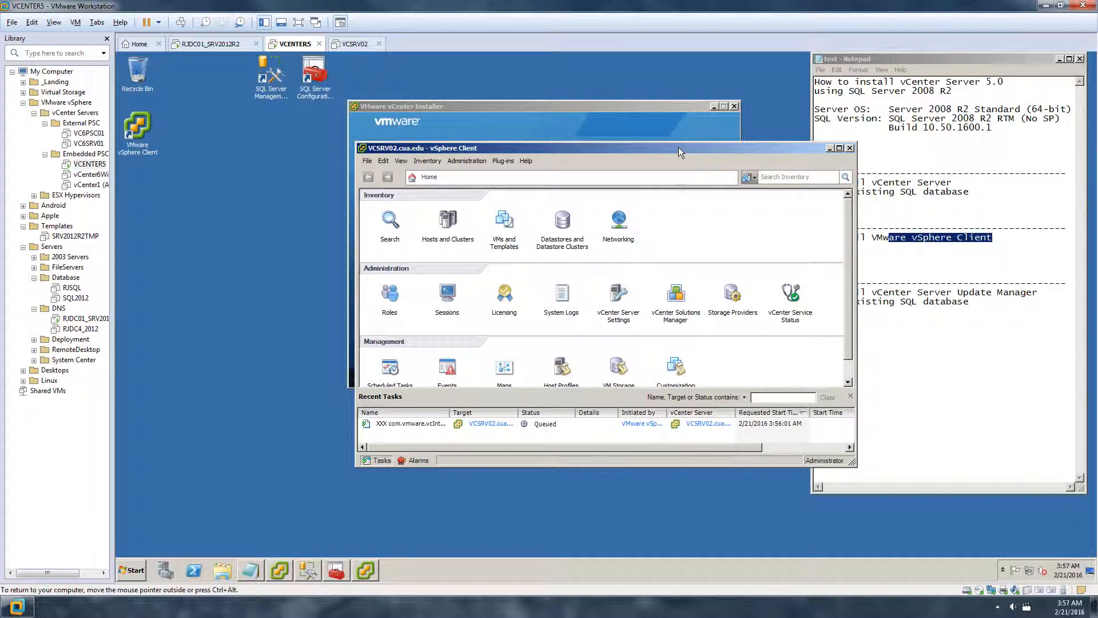
Maximize the vSphere Client and browse Hosts and Clusters through VCSRV02, CUA and Temp to host esxsrv11
double_click(679, 146)
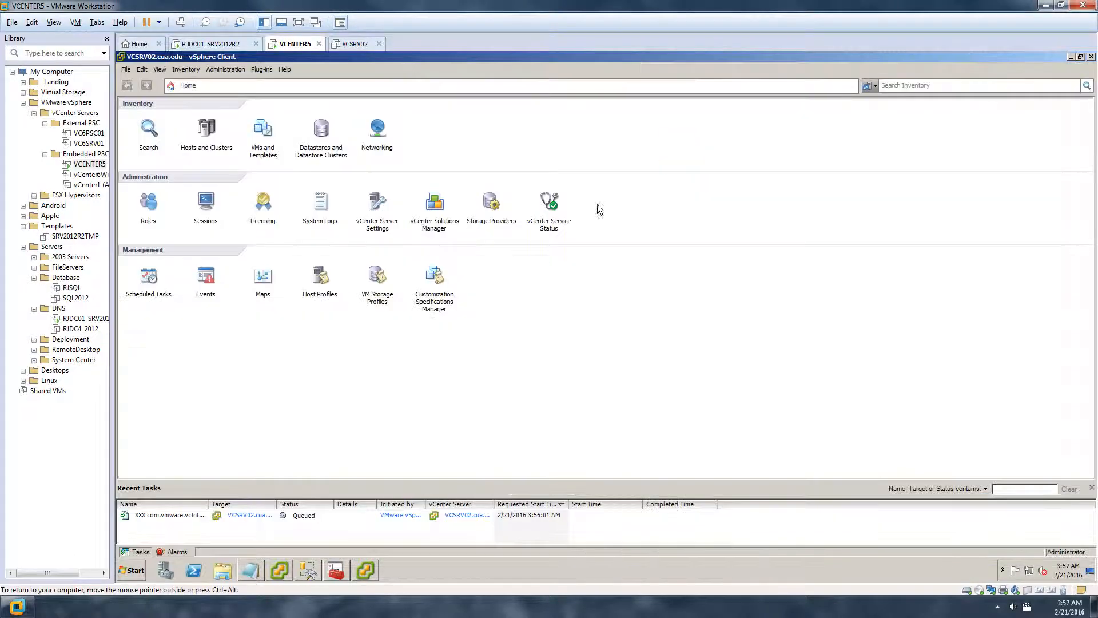
click(206, 129)
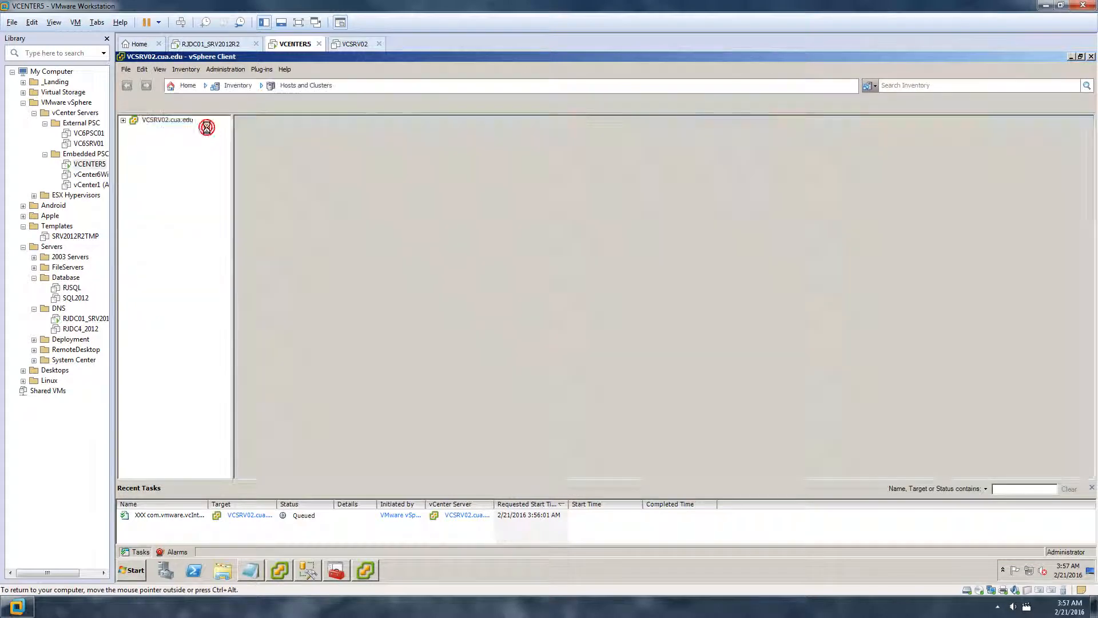
click(123, 121)
click(124, 121)
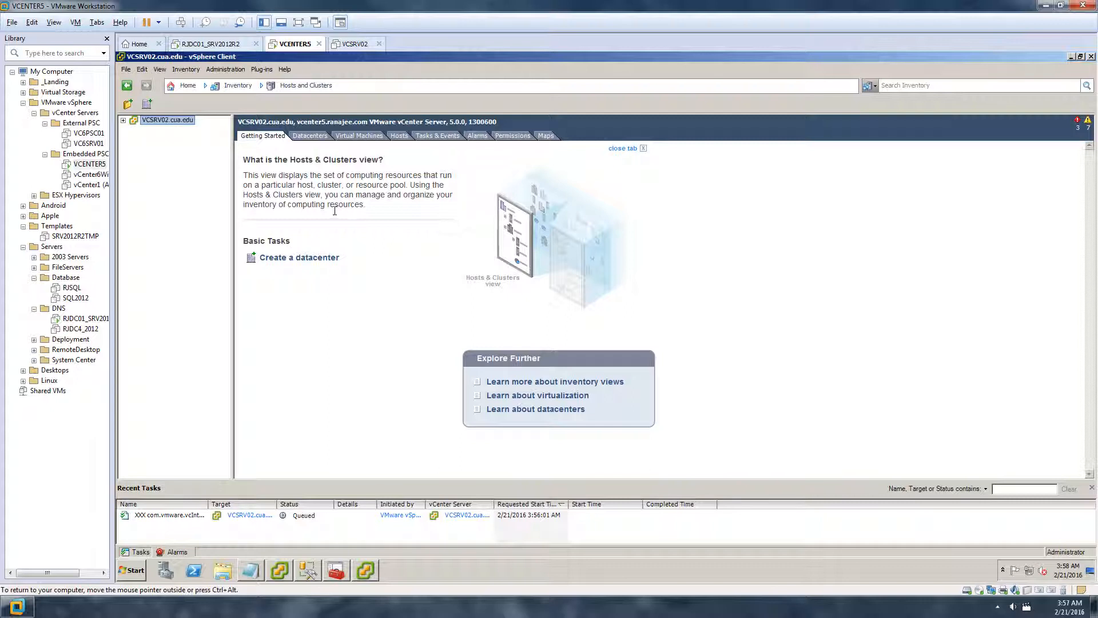
click(123, 121)
click(134, 130)
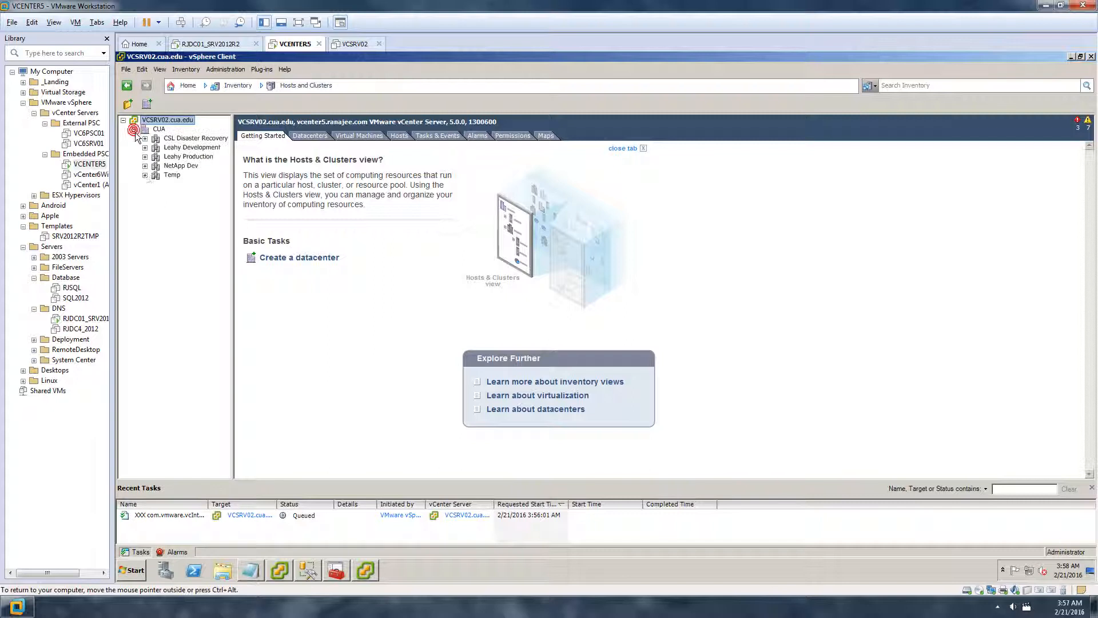
click(145, 175)
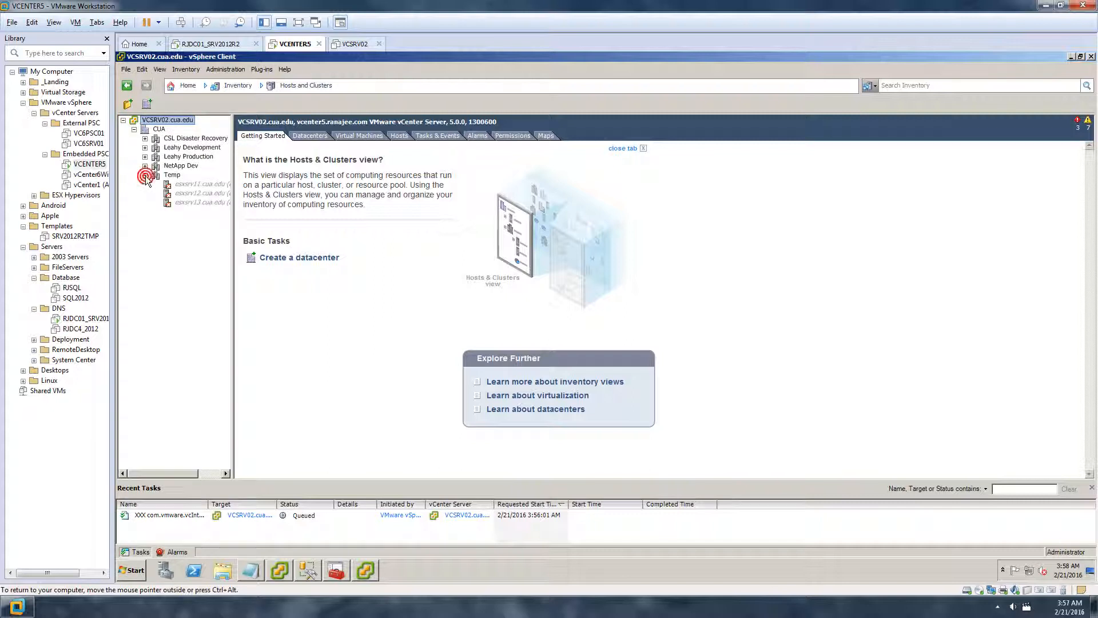
click(204, 186)
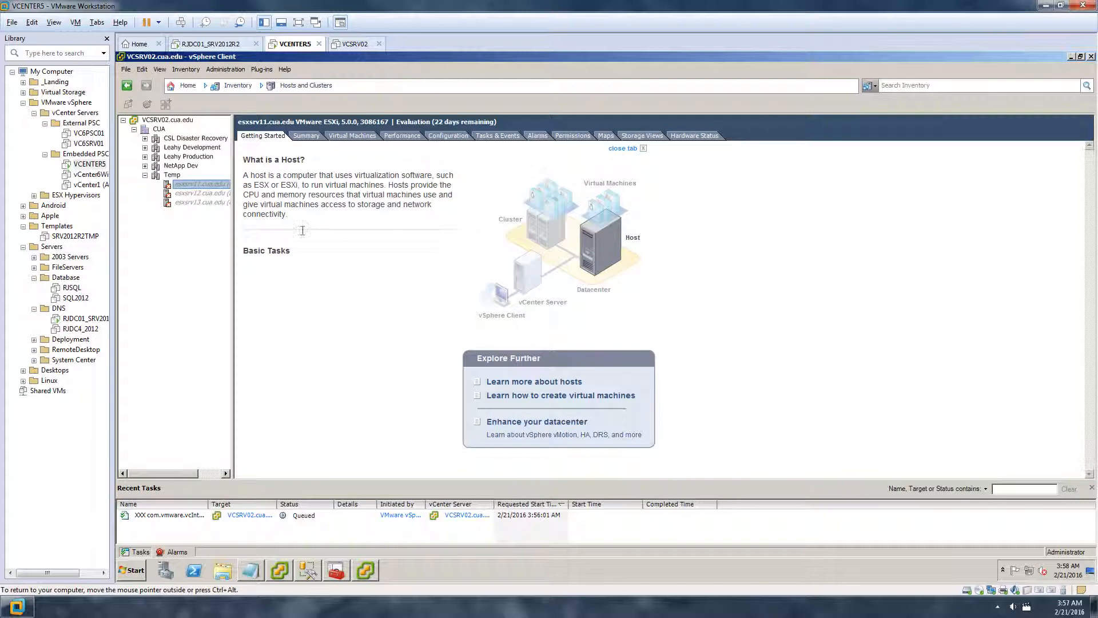
right_click(204, 185)
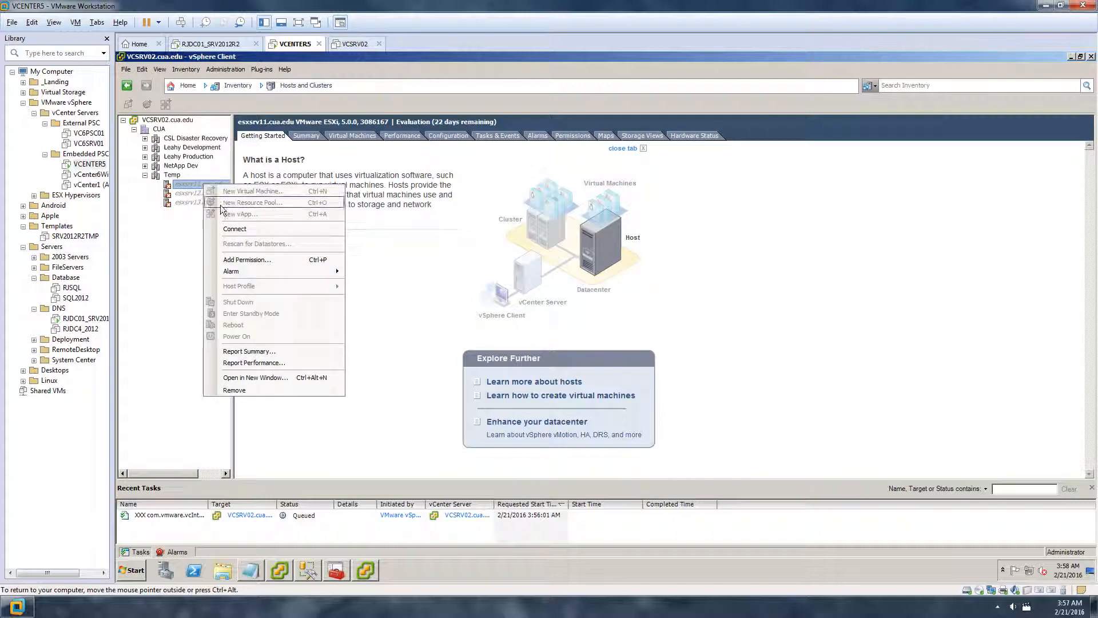
click(187, 232)
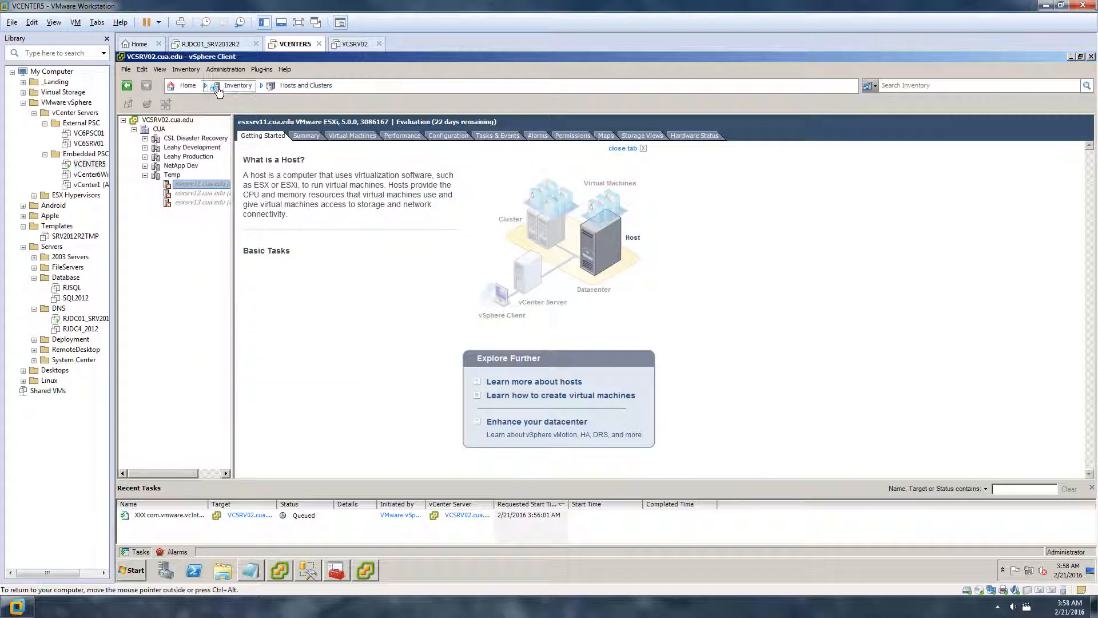
click(188, 85)
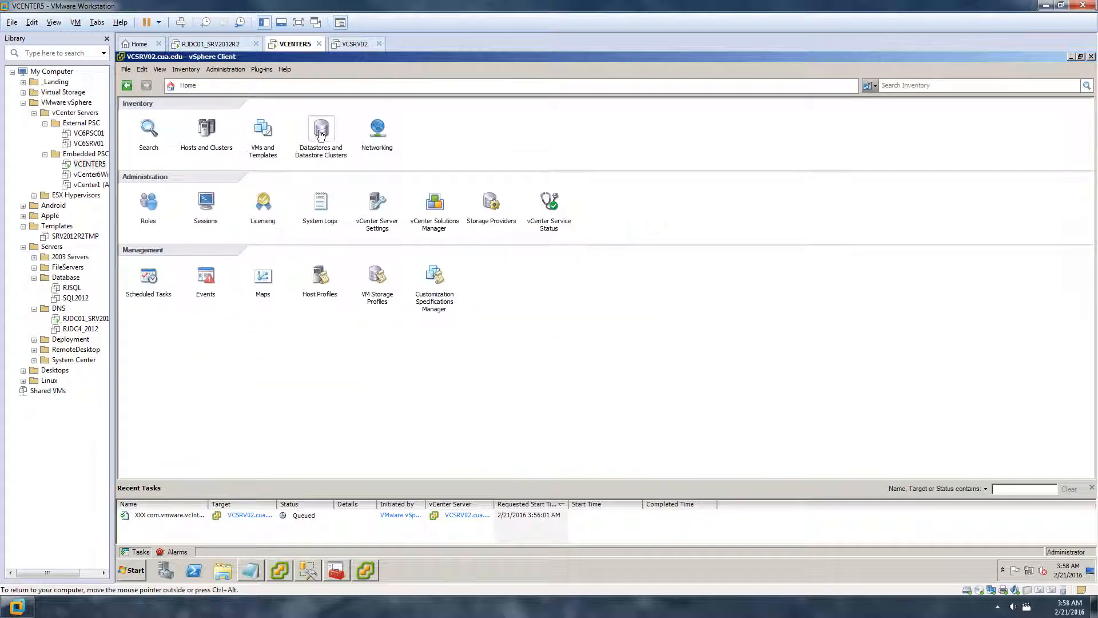
click(206, 129)
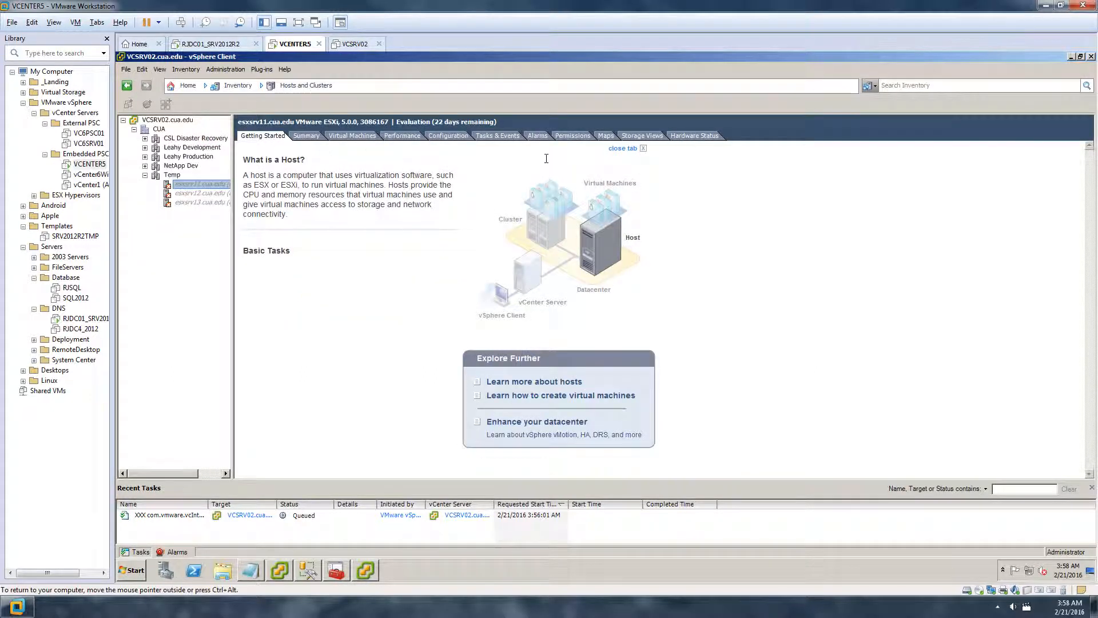
Select host esxsrv01 under NetApp Dev and show its advanced Performance charts, dismissing security warnings
click(403, 138)
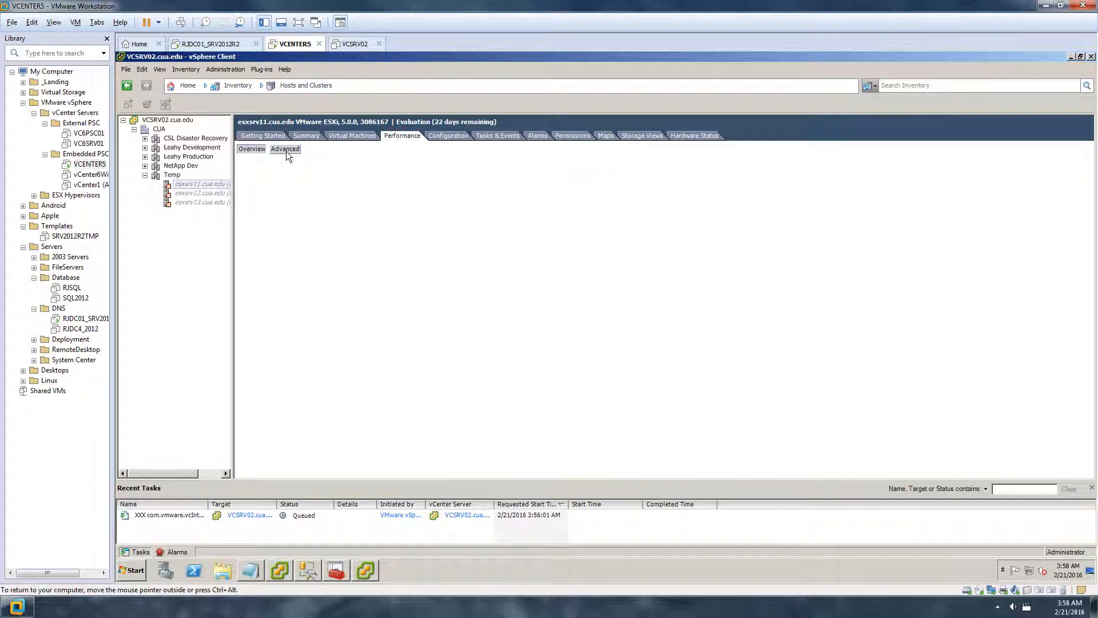
click(286, 150)
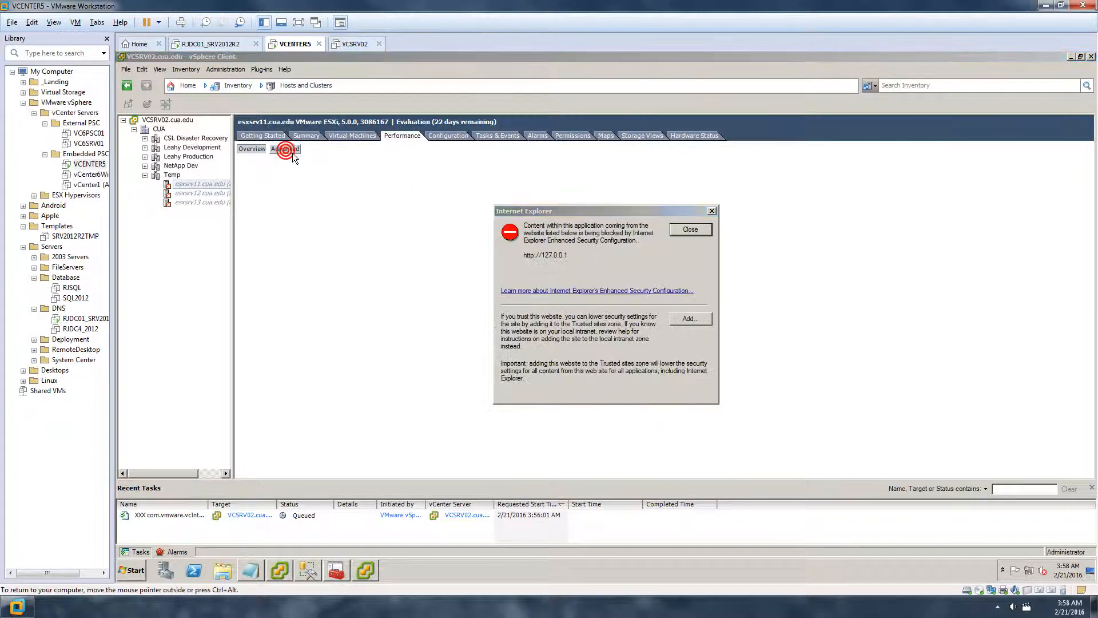
click(701, 229)
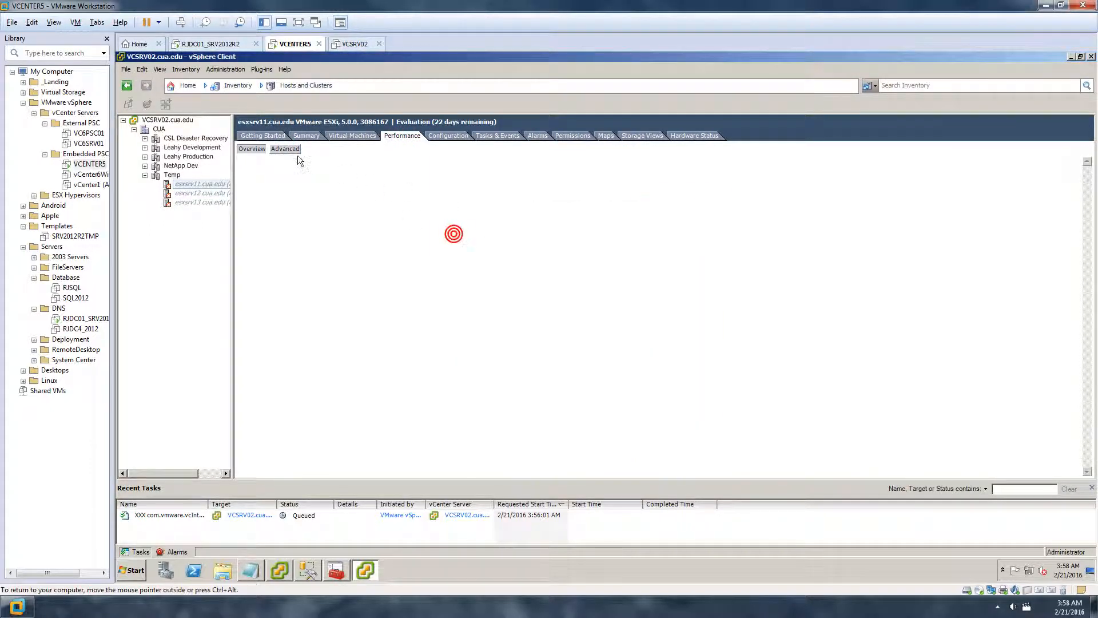
click(145, 166)
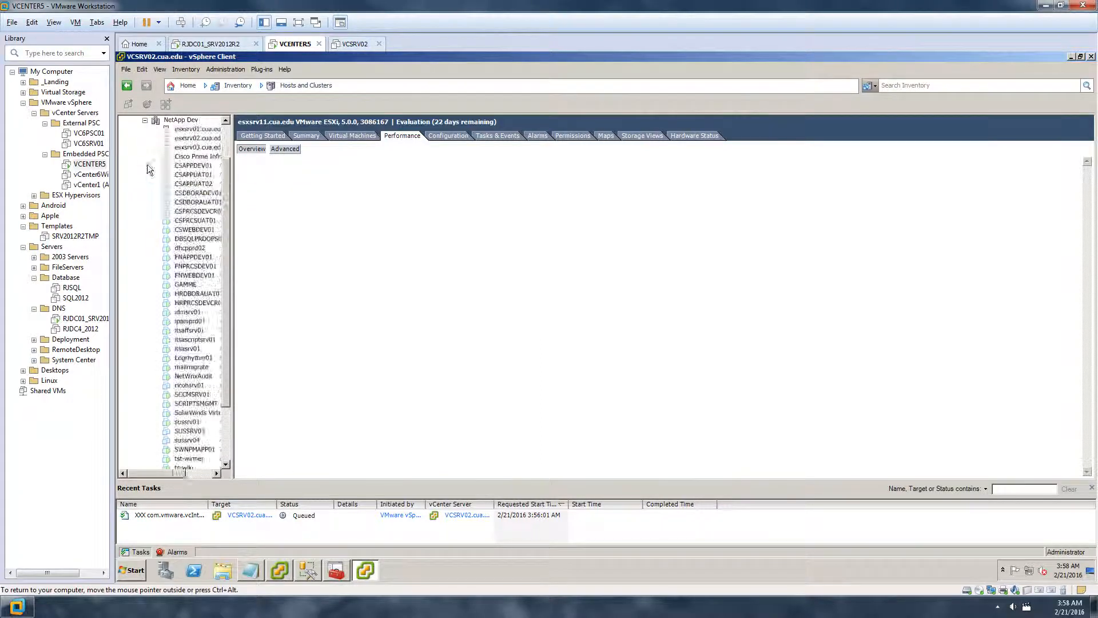
click(195, 130)
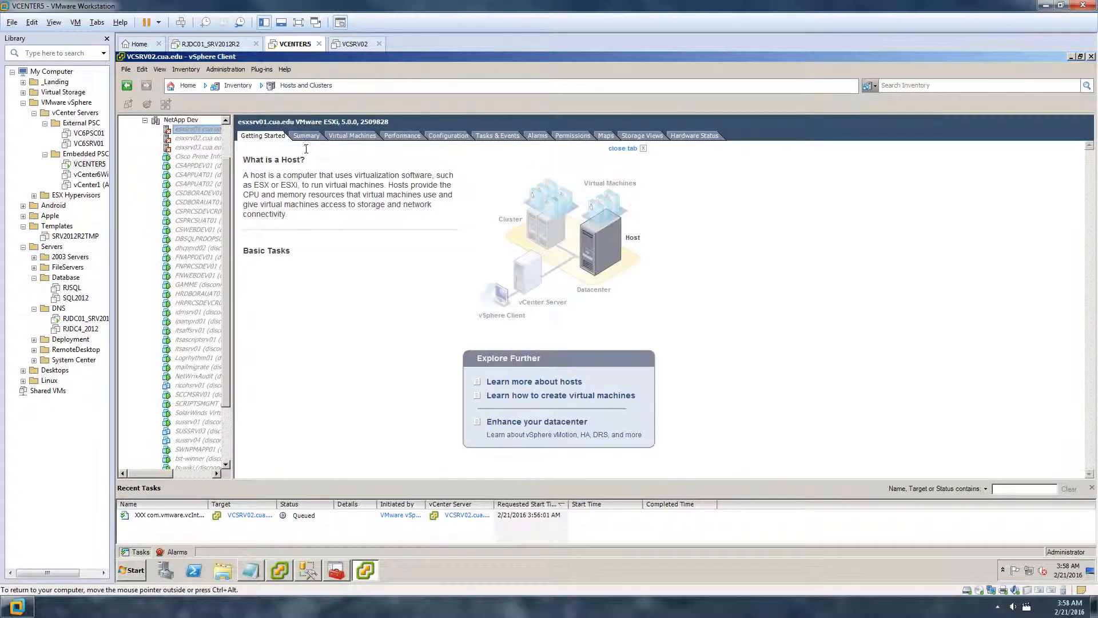
click(347, 136)
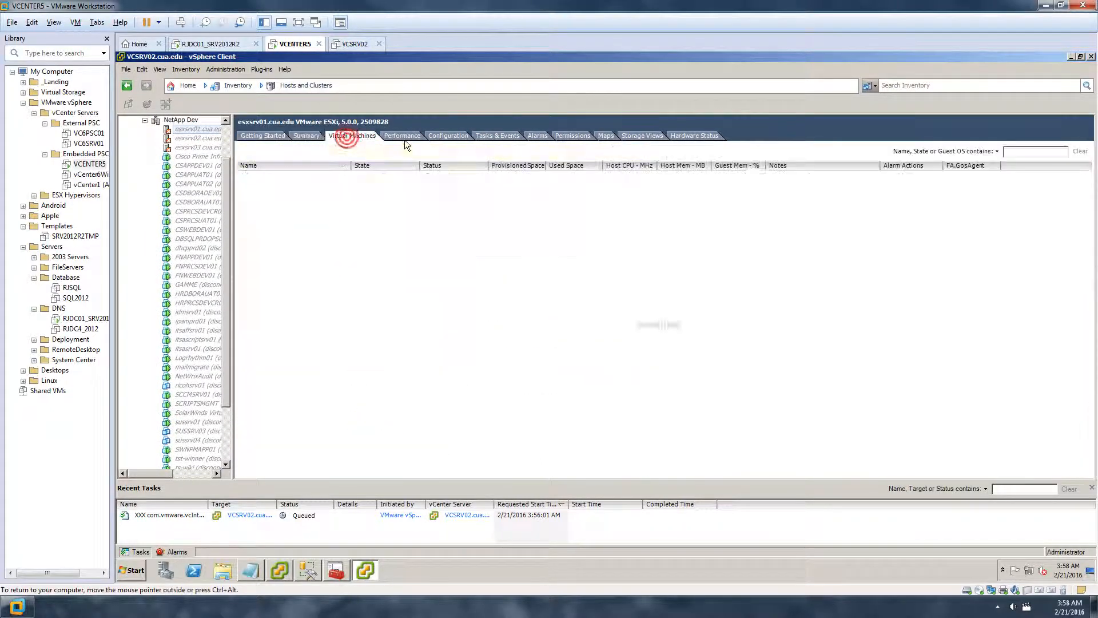
click(404, 137)
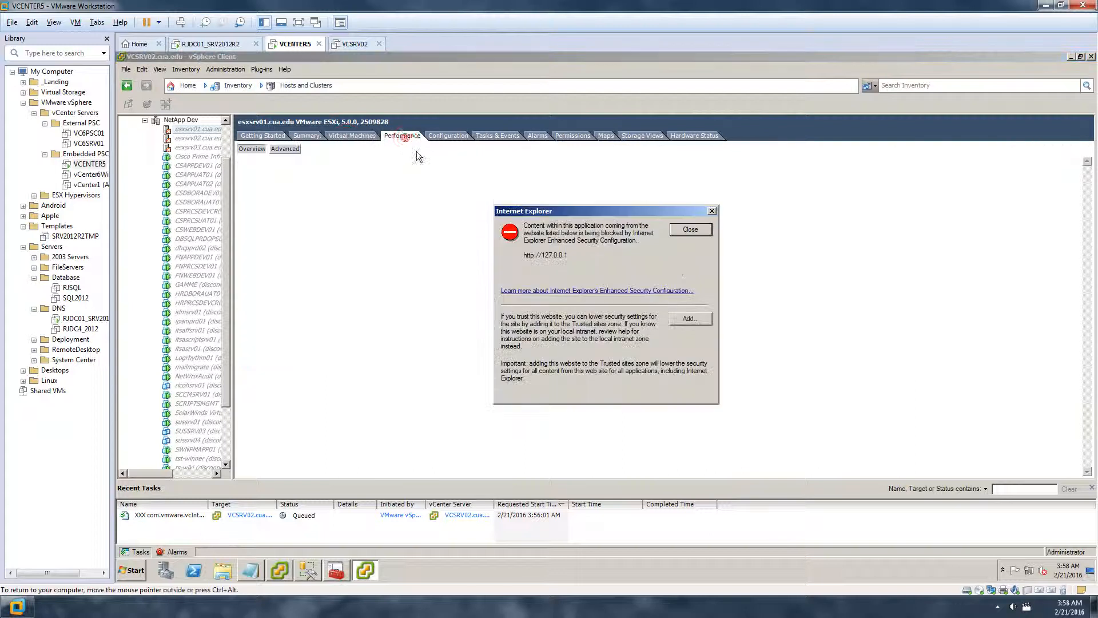
click(694, 231)
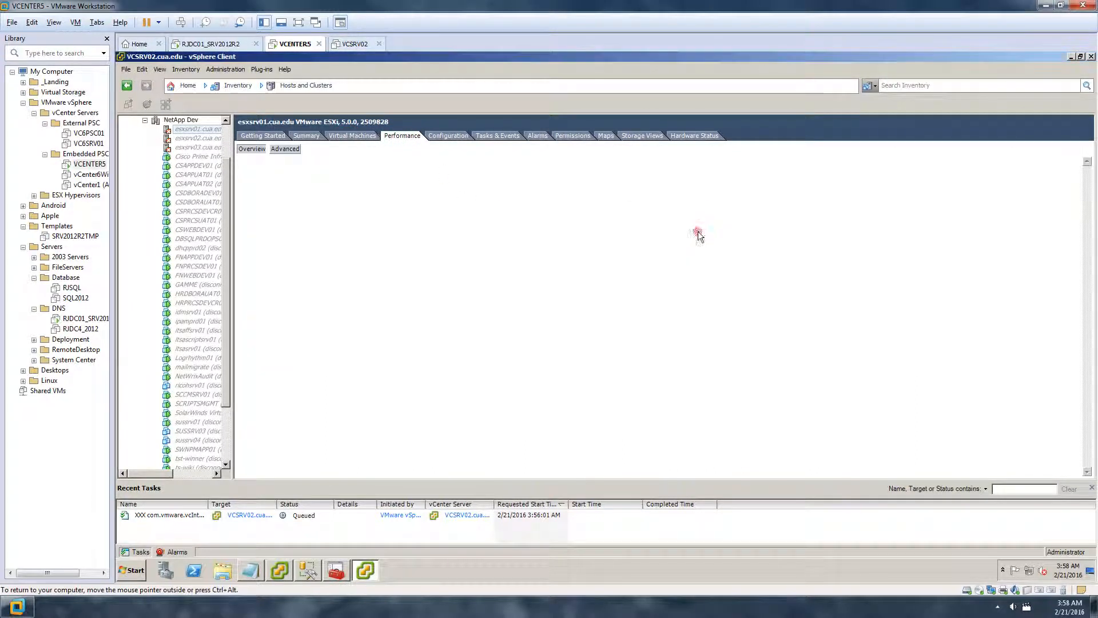
click(287, 149)
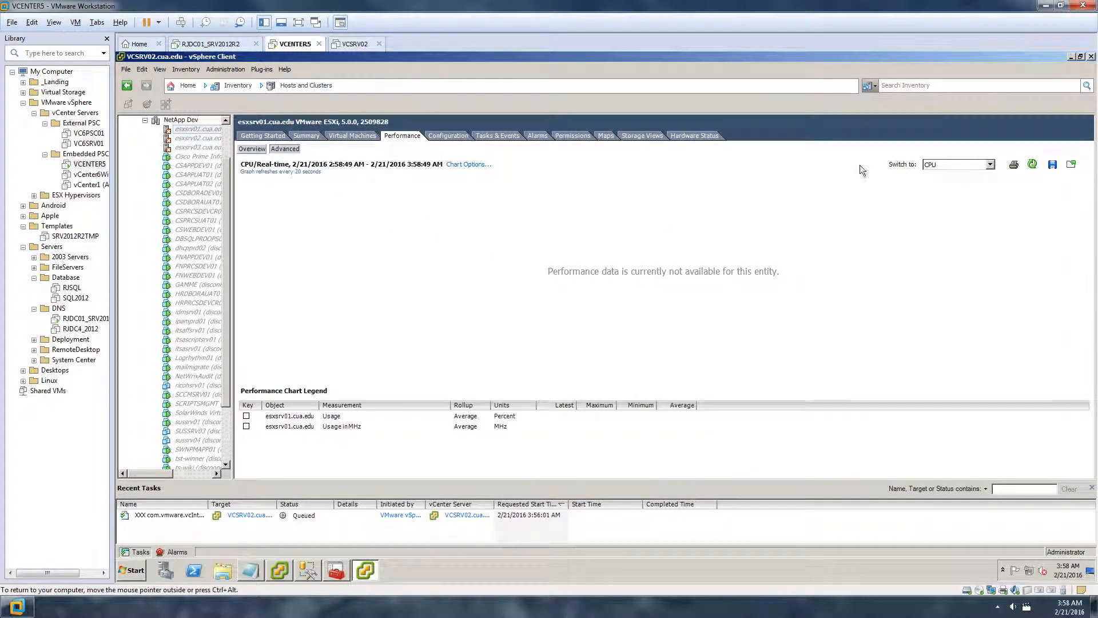
Change the CPU chart options to a Past year time range and apply them
click(453, 165)
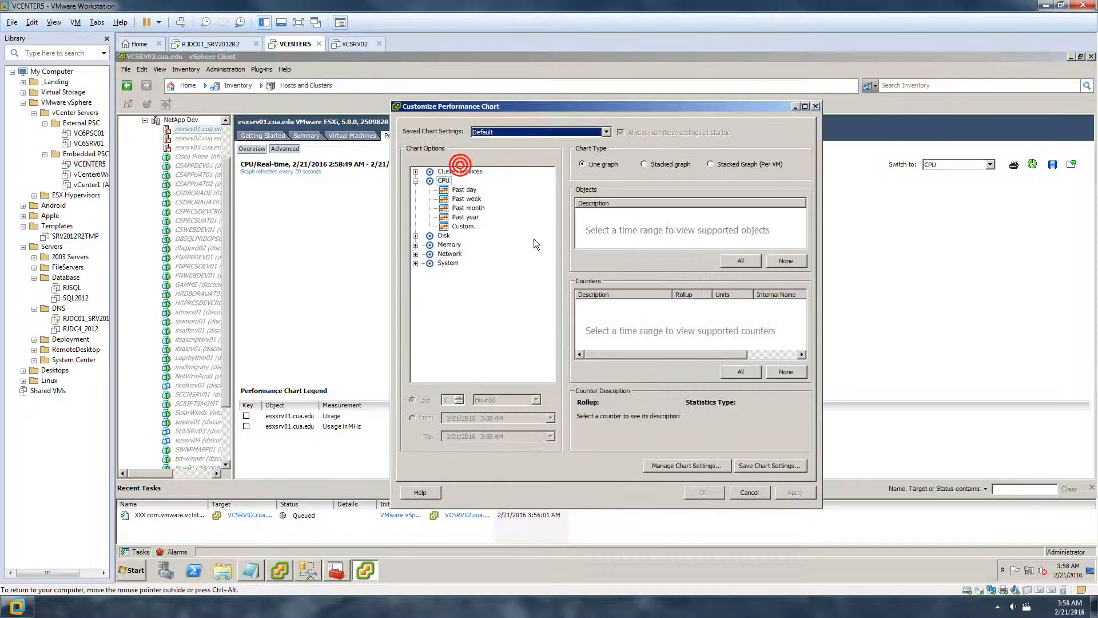
click(469, 217)
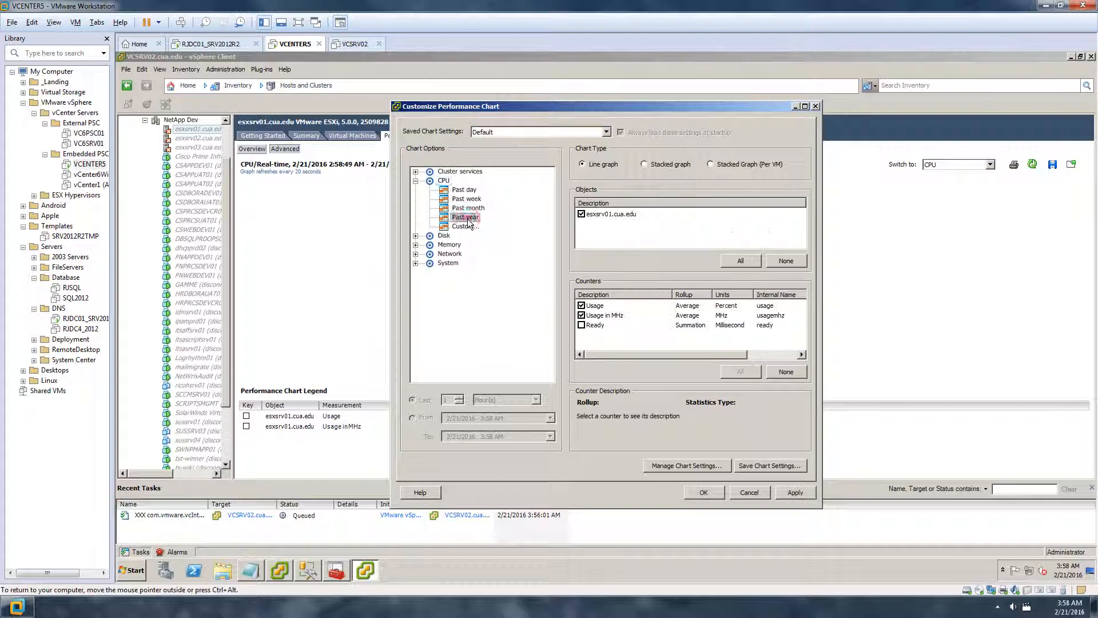
click(703, 493)
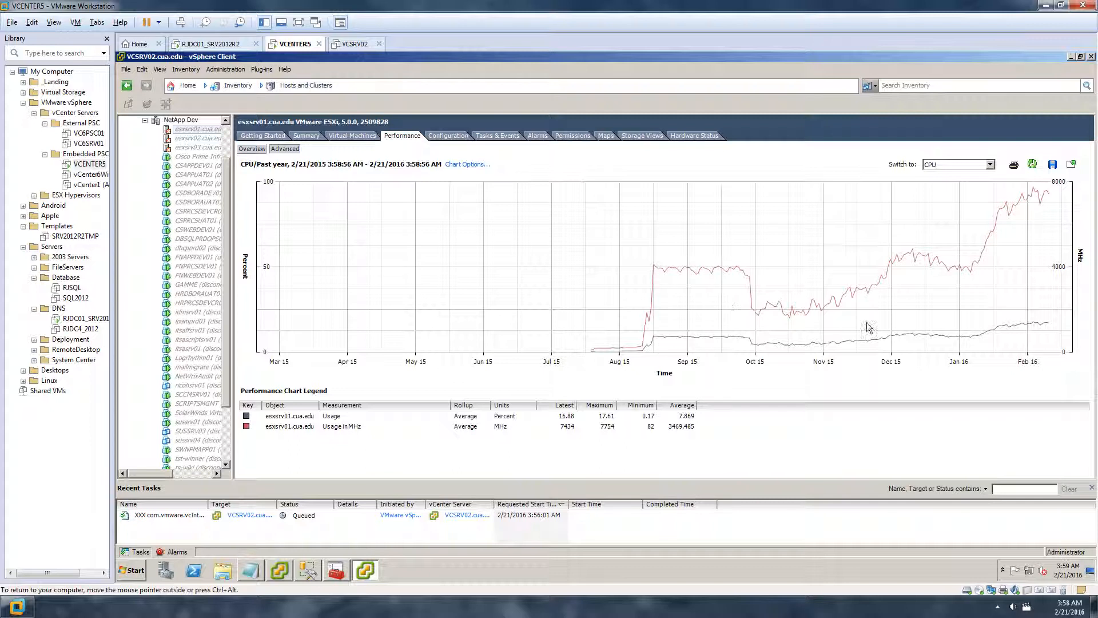
mouse_move(866, 324)
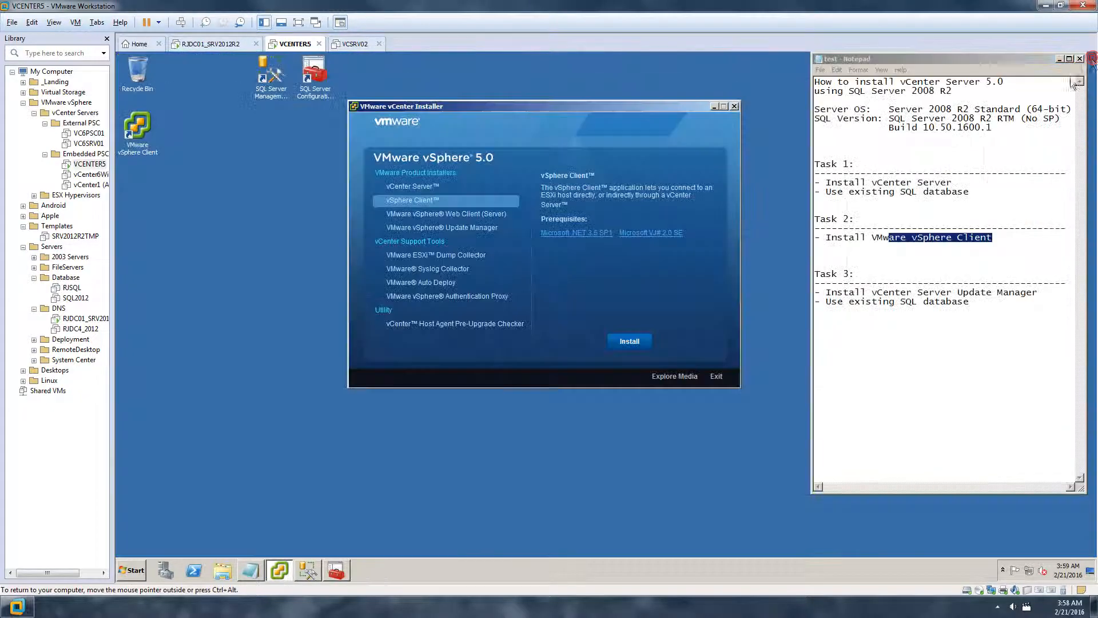
Close the vSphere Client and start installing VMware vSphere Update Manager in English
click(1091, 56)
drag(1046, 292, 825, 294)
click(989, 326)
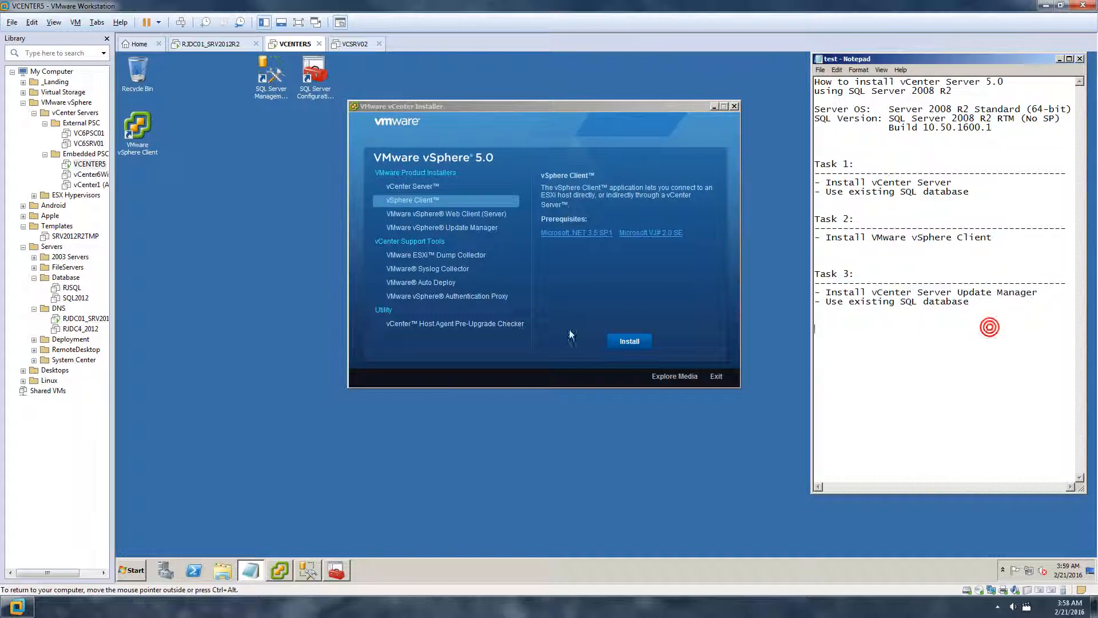
click(462, 215)
click(473, 227)
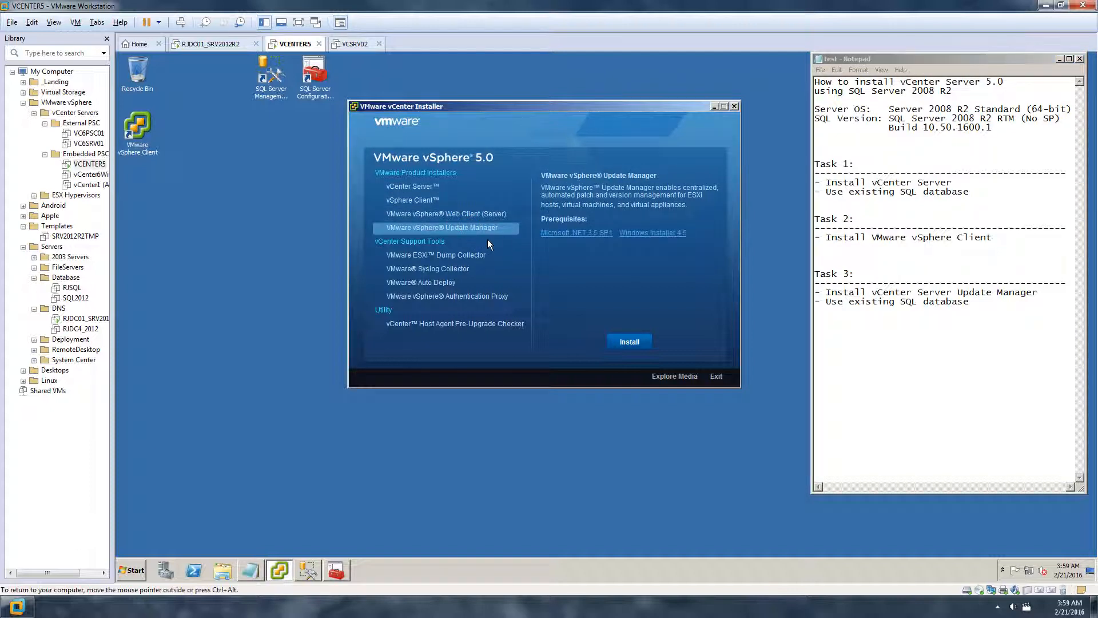
click(630, 341)
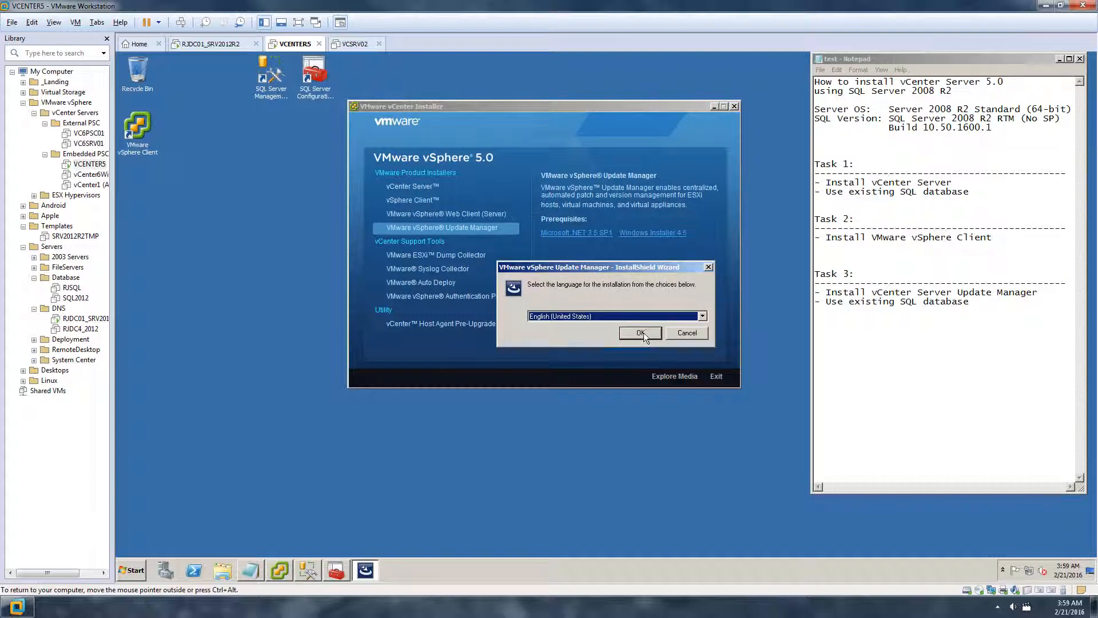
click(643, 333)
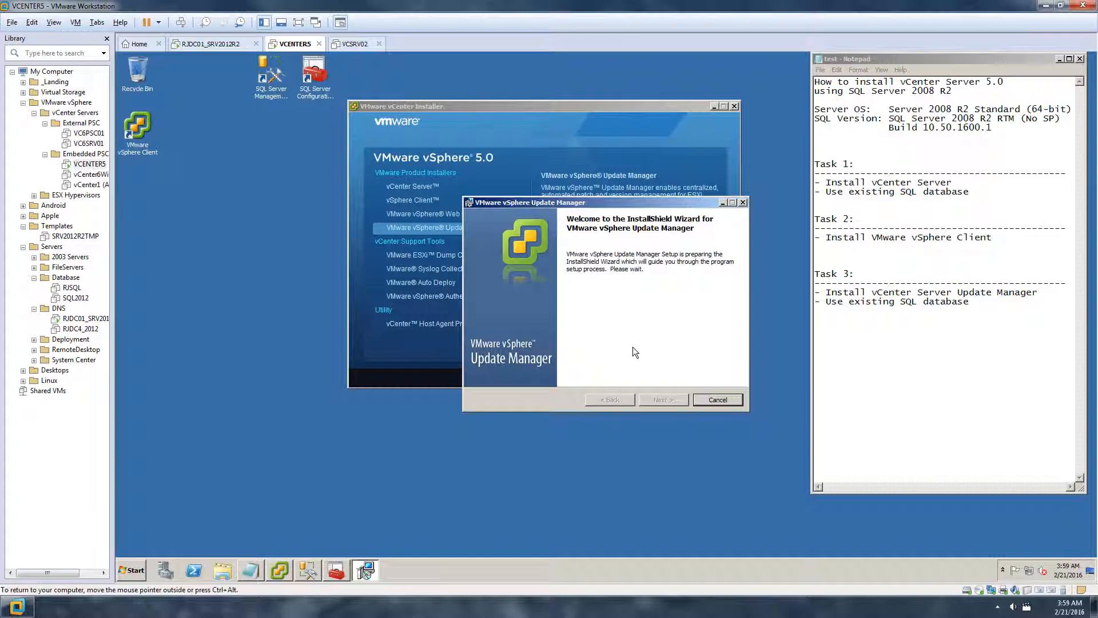
Accept the patent and license agreements and turn off downloading updates right after installation
click(671, 399)
click(664, 400)
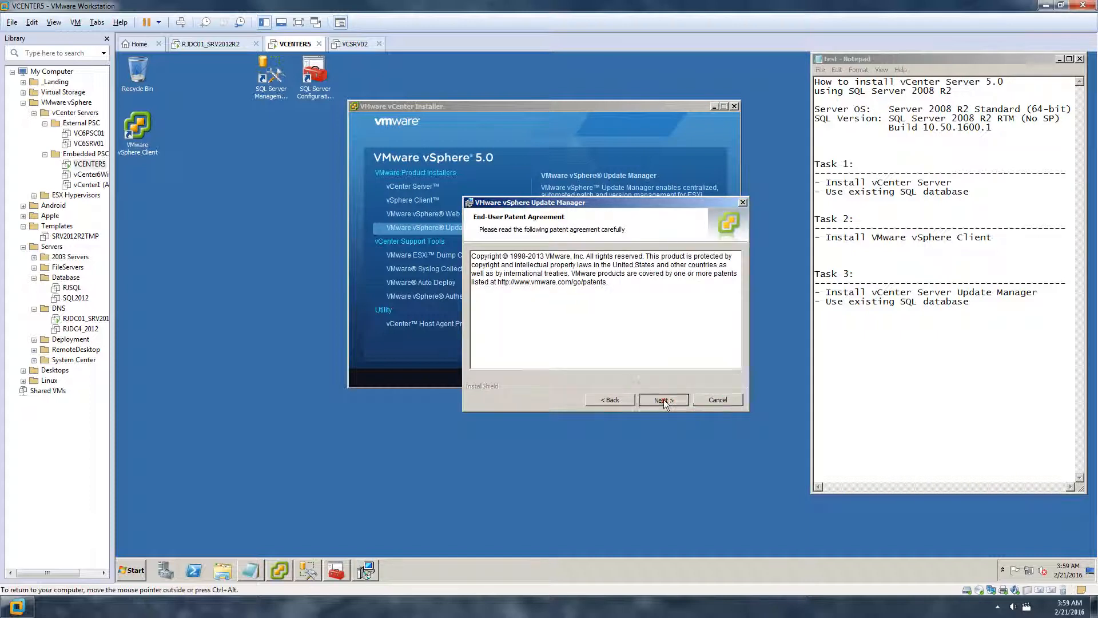
click(538, 358)
click(663, 401)
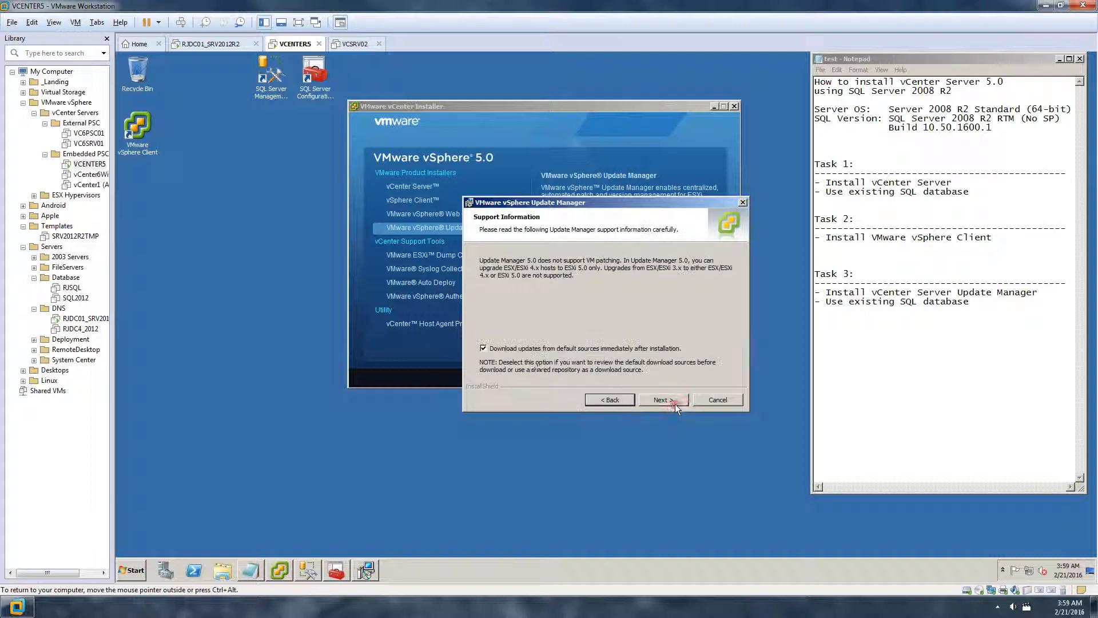
click(504, 350)
Enter the vCenter administrator username and password, correcting a typo, and continue to Database Options
click(668, 399)
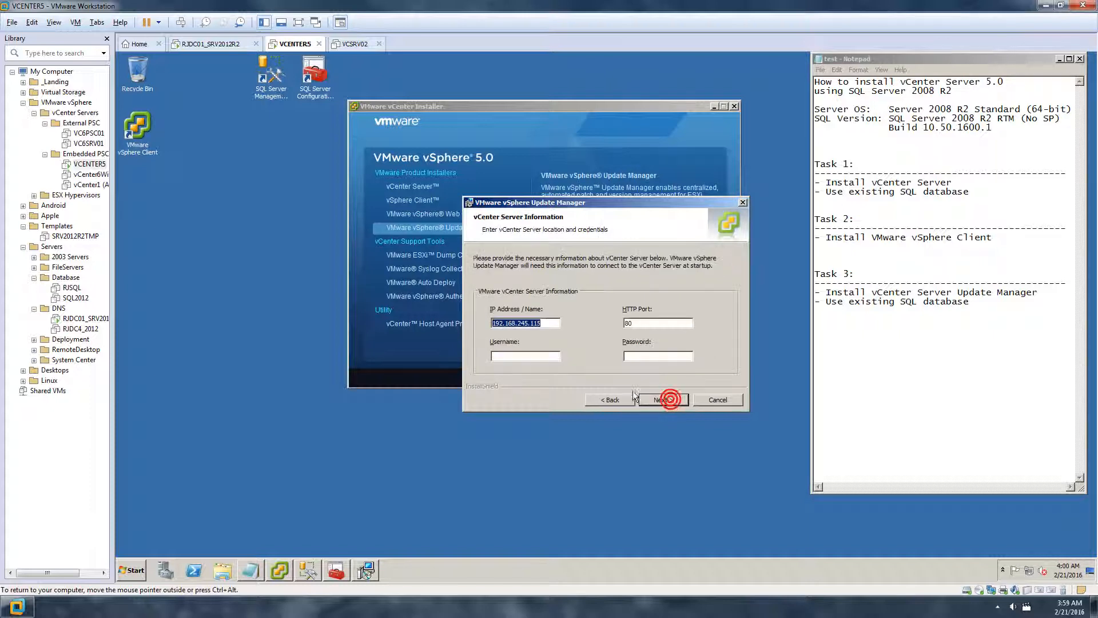
click(538, 358)
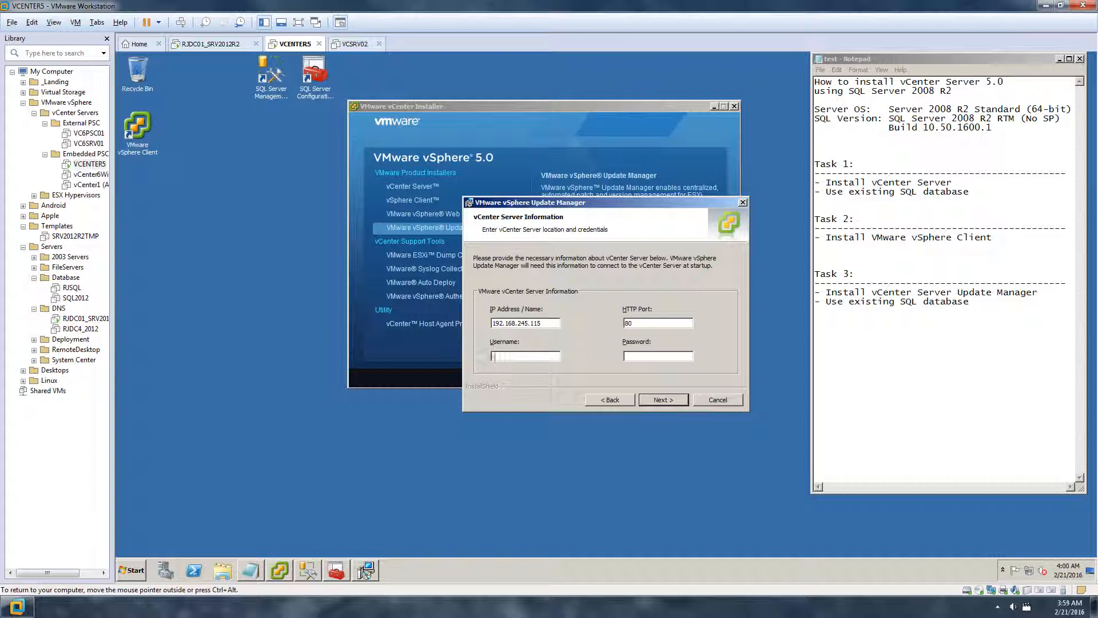
text(ranajee\ranajee)
drag(555, 356, 404, 347)
text(.)
text(\admin)
click(656, 399)
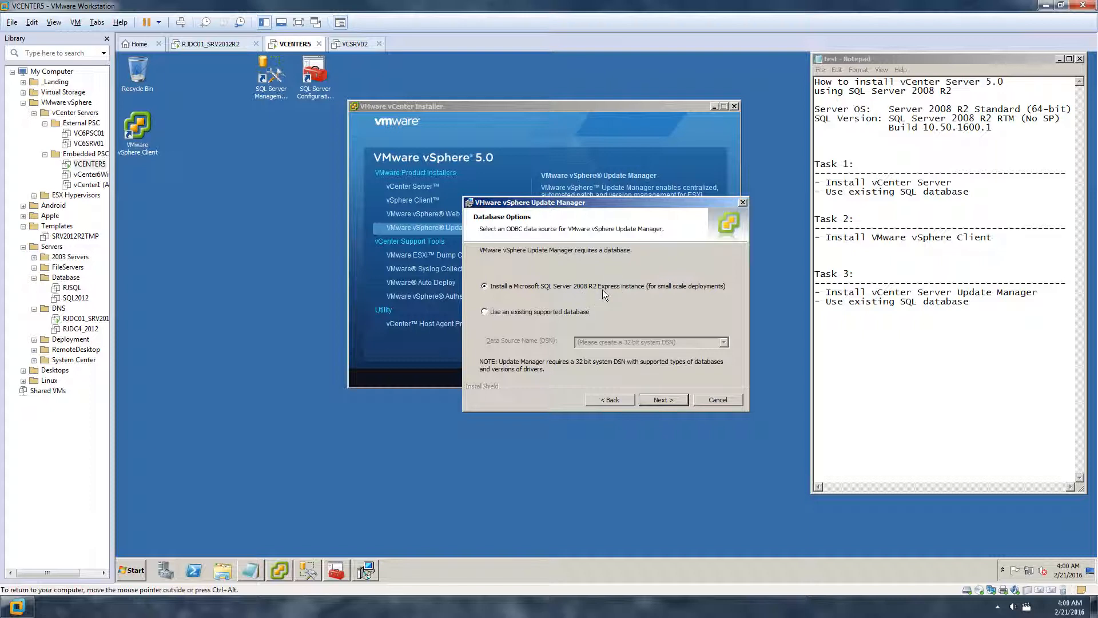
Choose to use an existing supported database and try listing the available DSNs
click(490, 313)
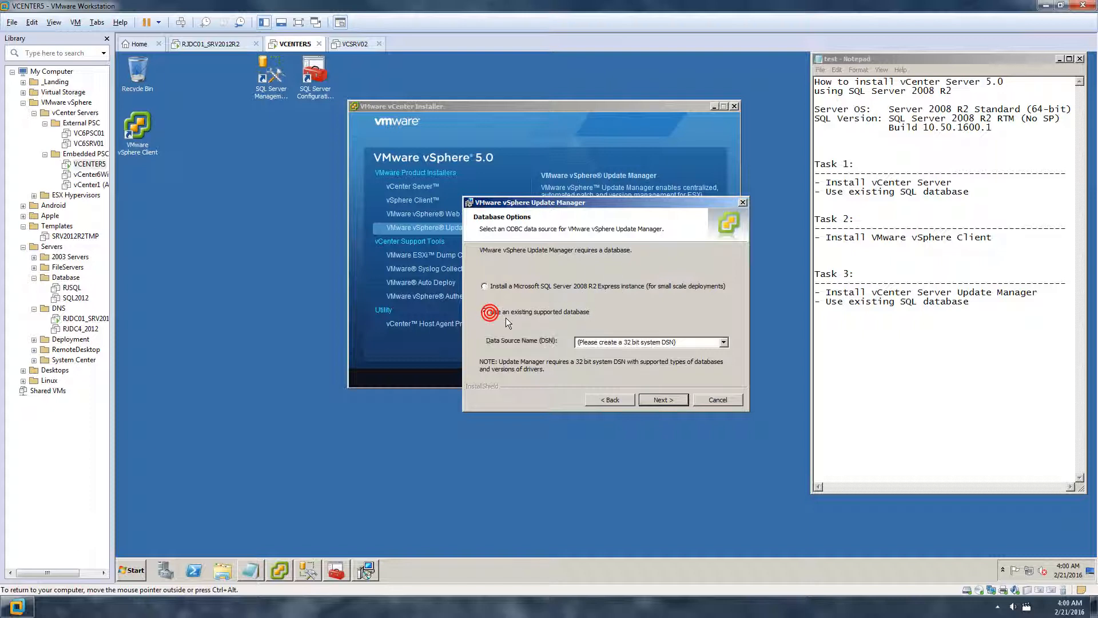
click(723, 343)
click(723, 343)
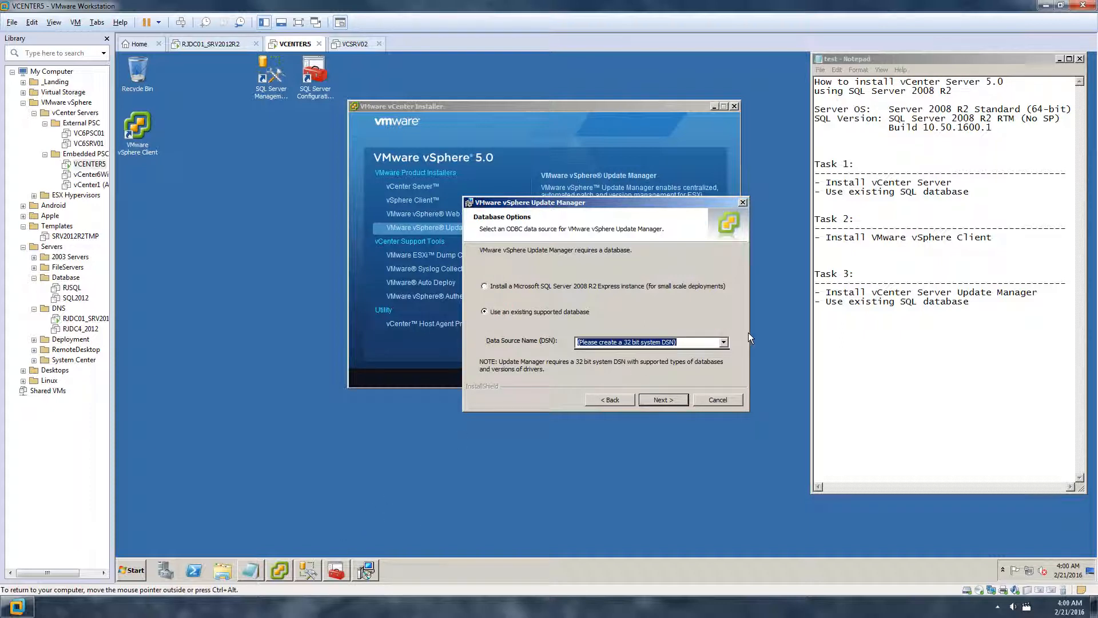
click(724, 343)
click(725, 345)
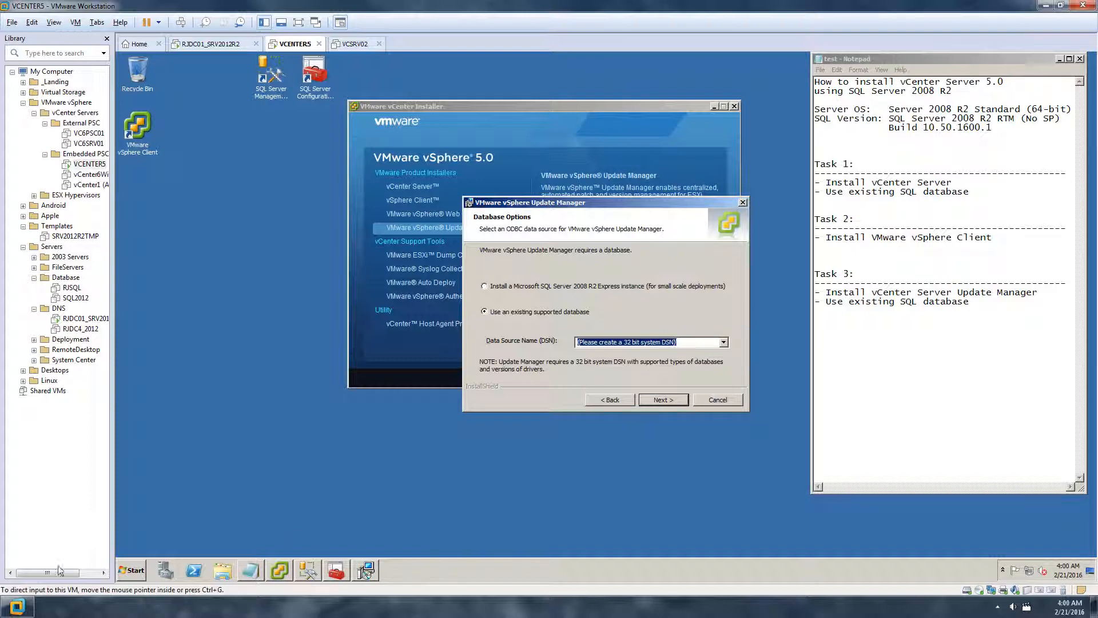
Copy the UPDATEMGRODBC system DSN name from the ODBC Data Source Administrator
click(132, 571)
click(212, 398)
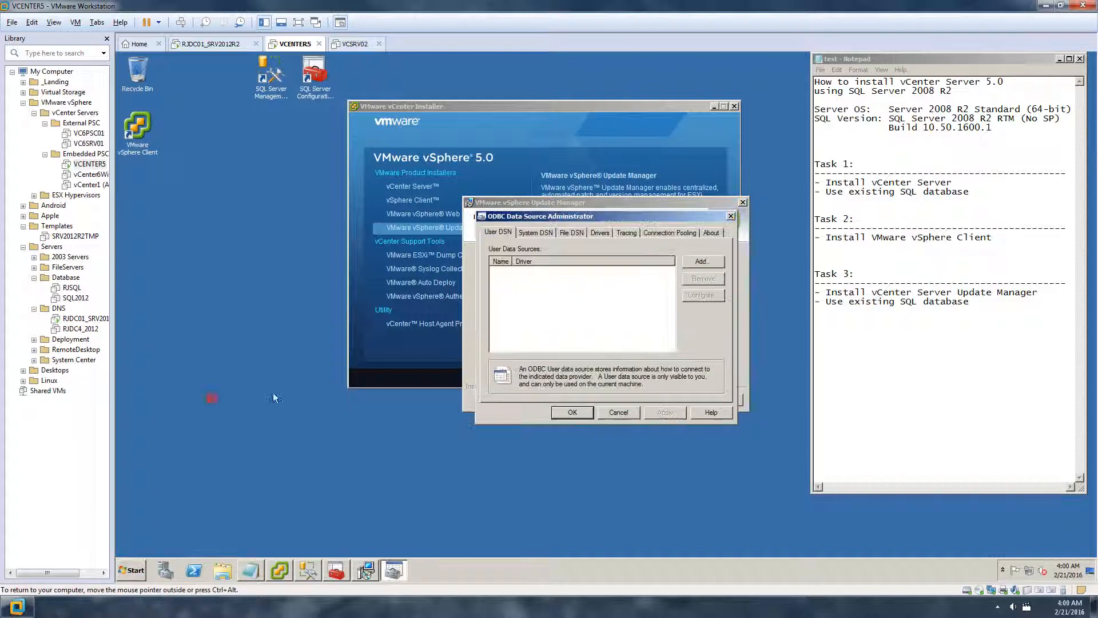
click(541, 231)
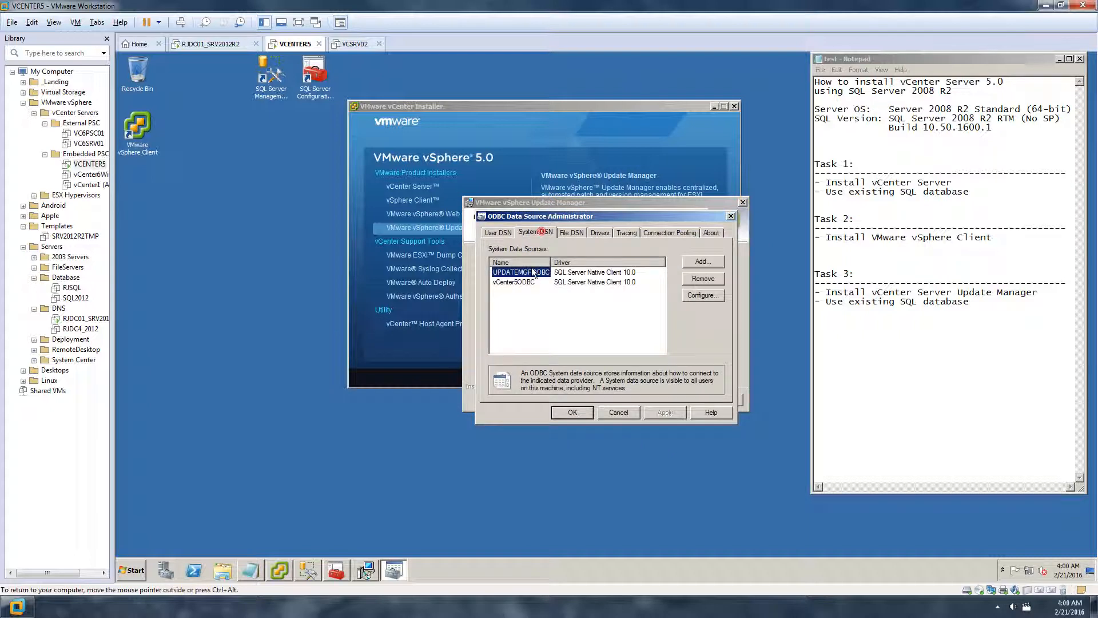
click(700, 295)
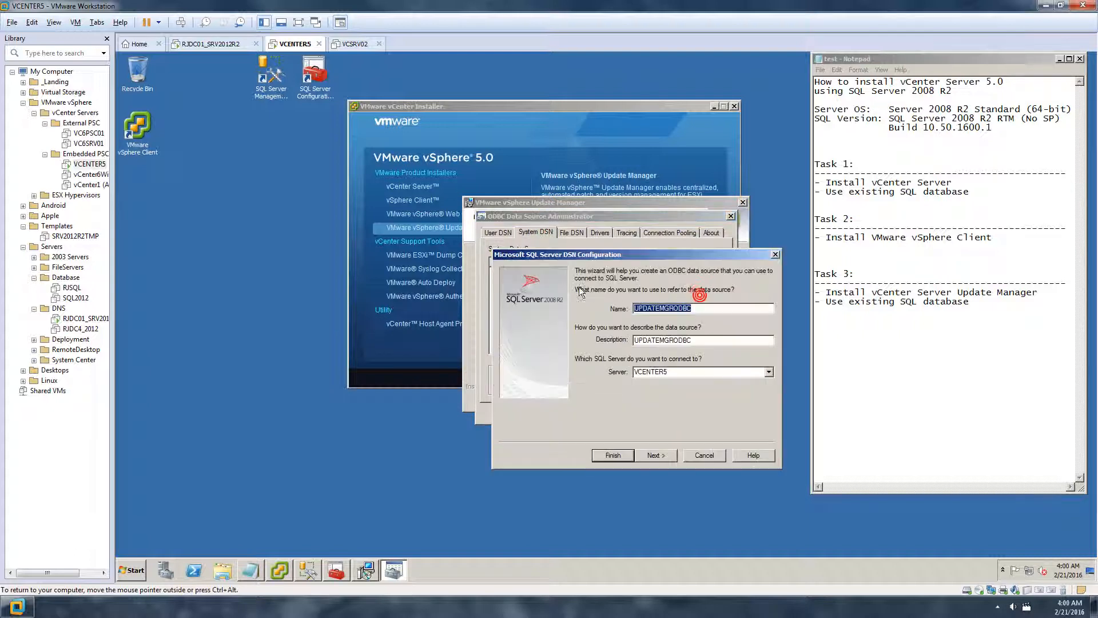
drag(708, 309, 630, 308)
right_click(644, 309)
click(666, 341)
click(701, 454)
click(618, 412)
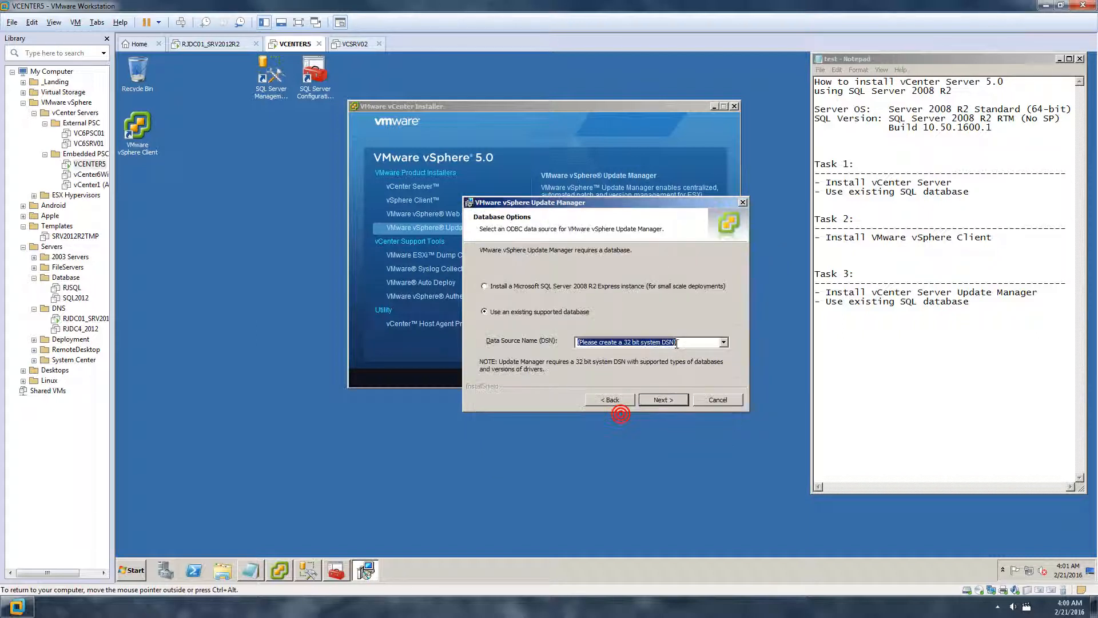
Use UPDATEMGRODBC as the DSN and continue, dismissing the not-a-32-bit-DSN warning
drag(684, 341, 516, 338)
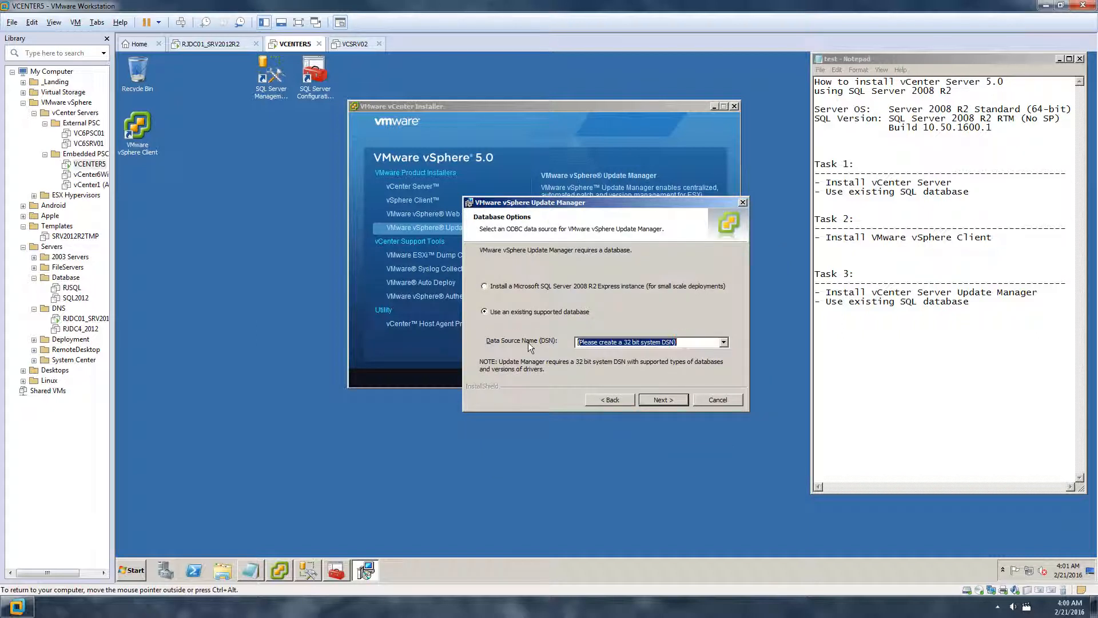
click(663, 399)
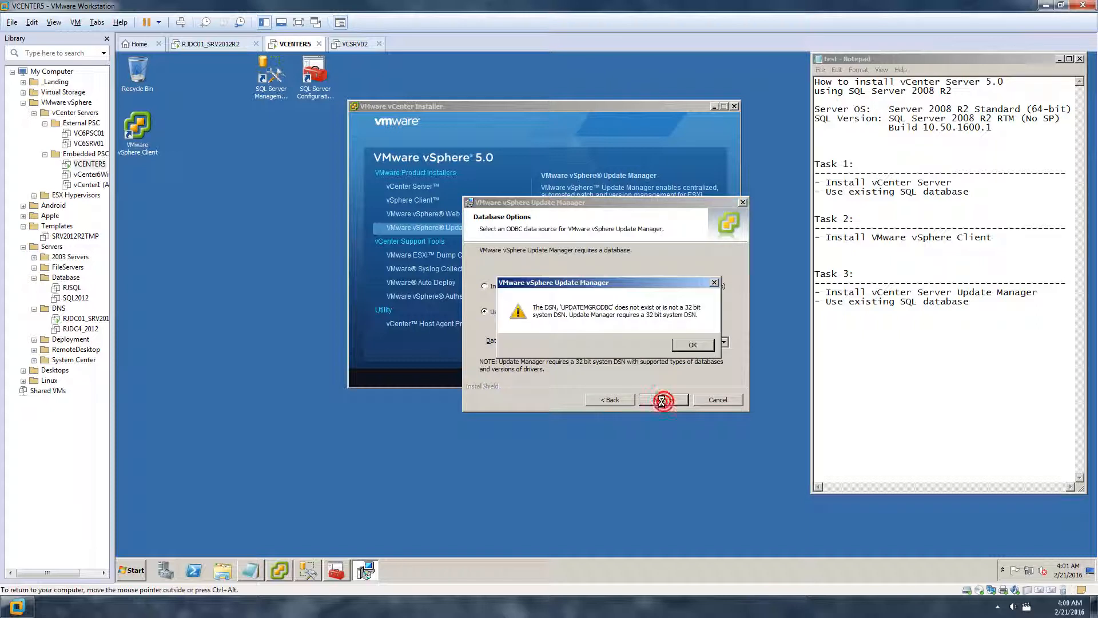
click(684, 346)
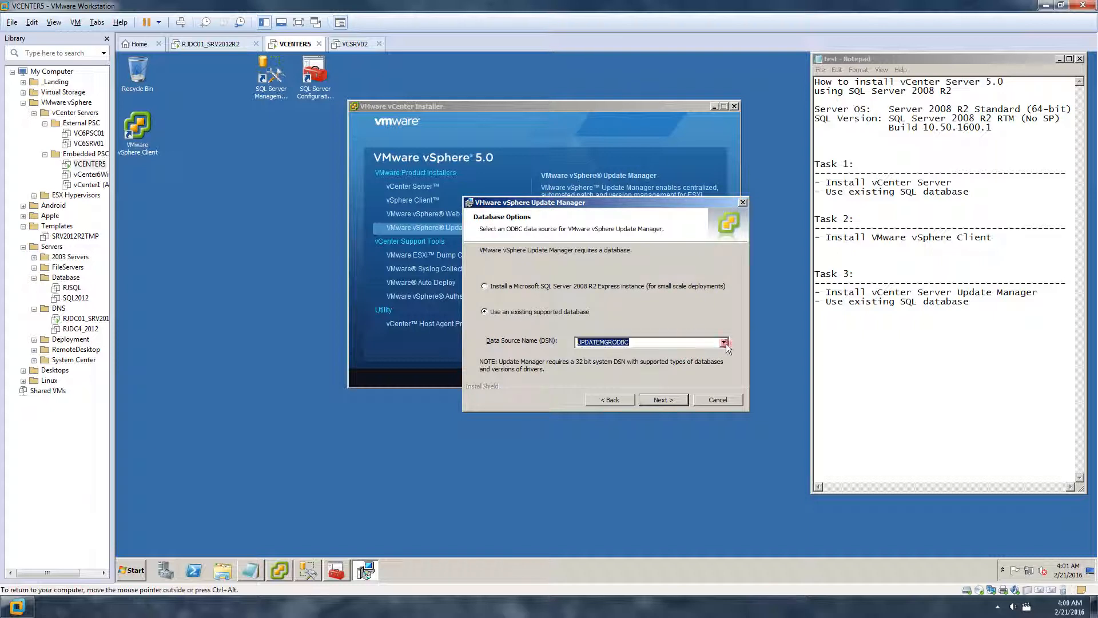
click(135, 570)
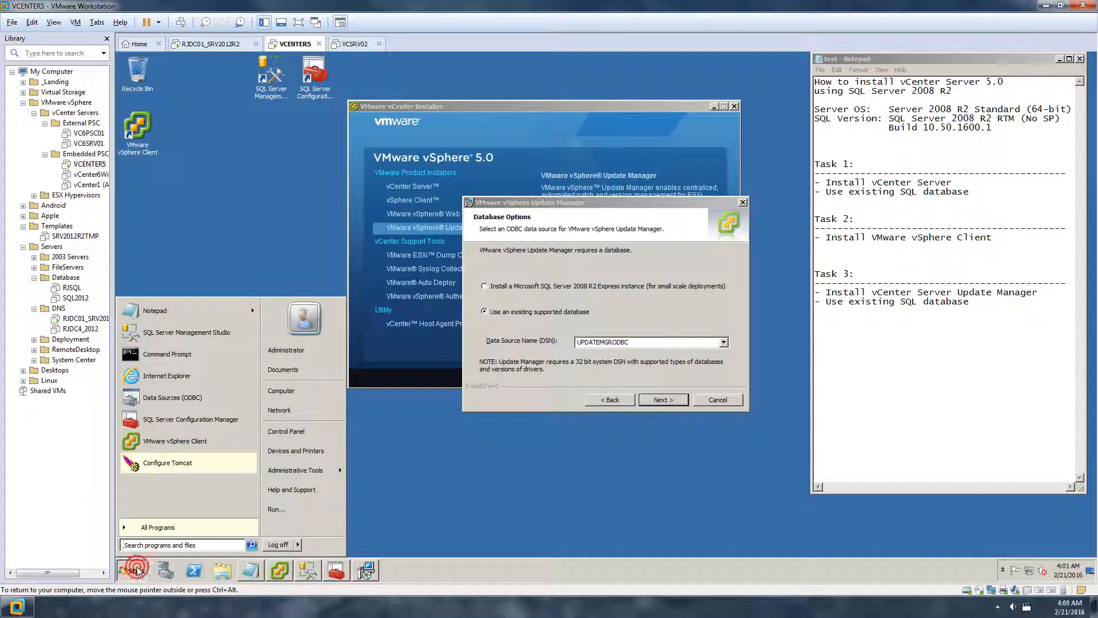
Browse the guest's Computer window to C:\Windows\SysWOW64
click(314, 390)
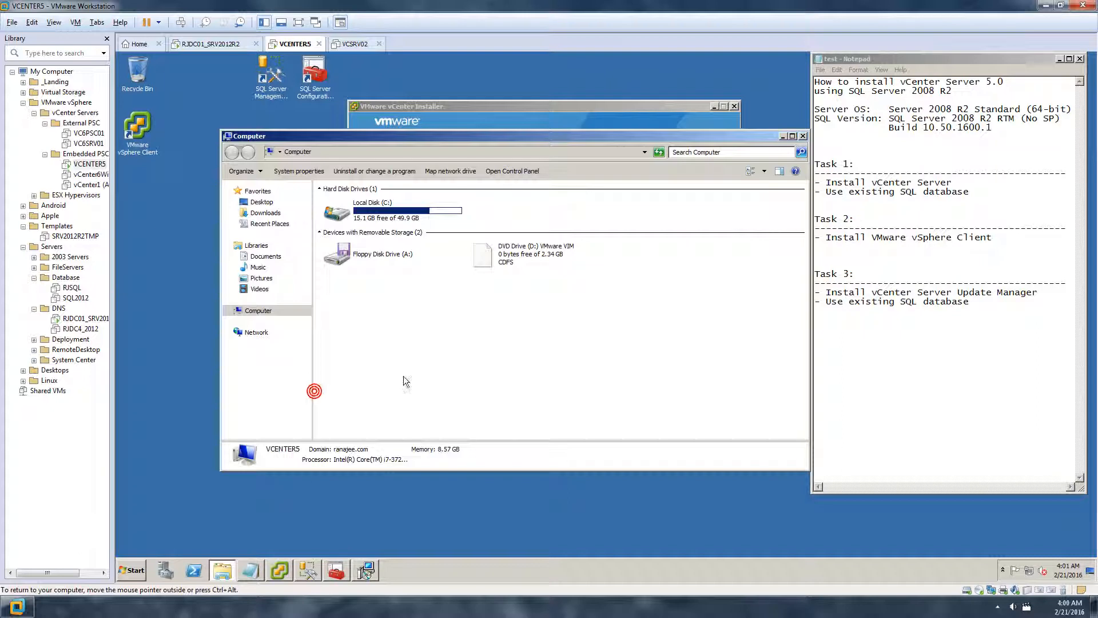
double_click(409, 216)
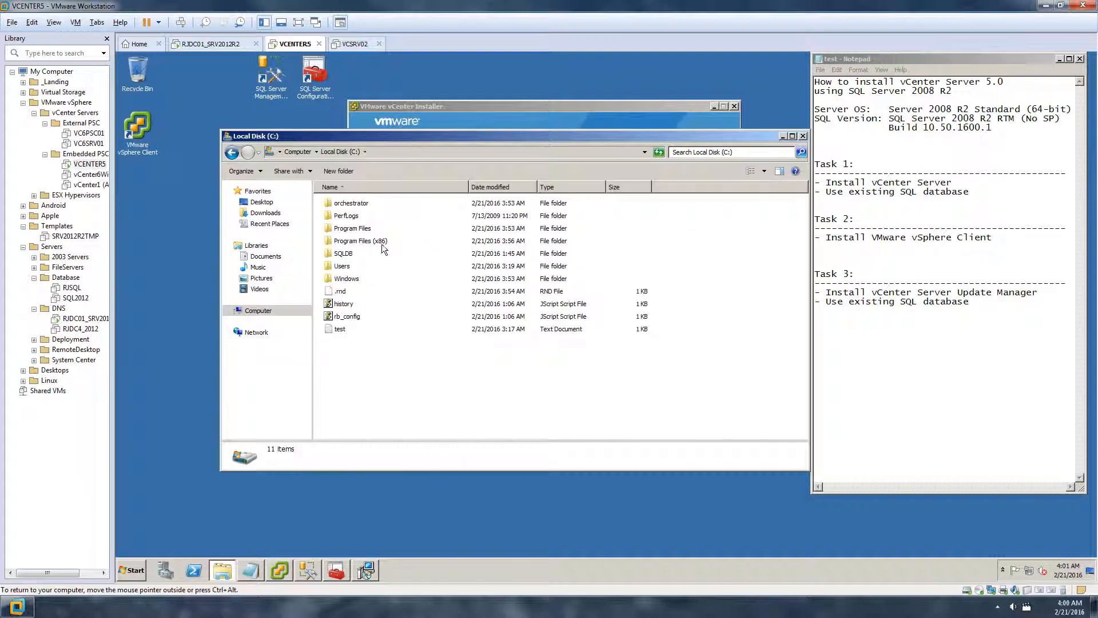
double_click(361, 279)
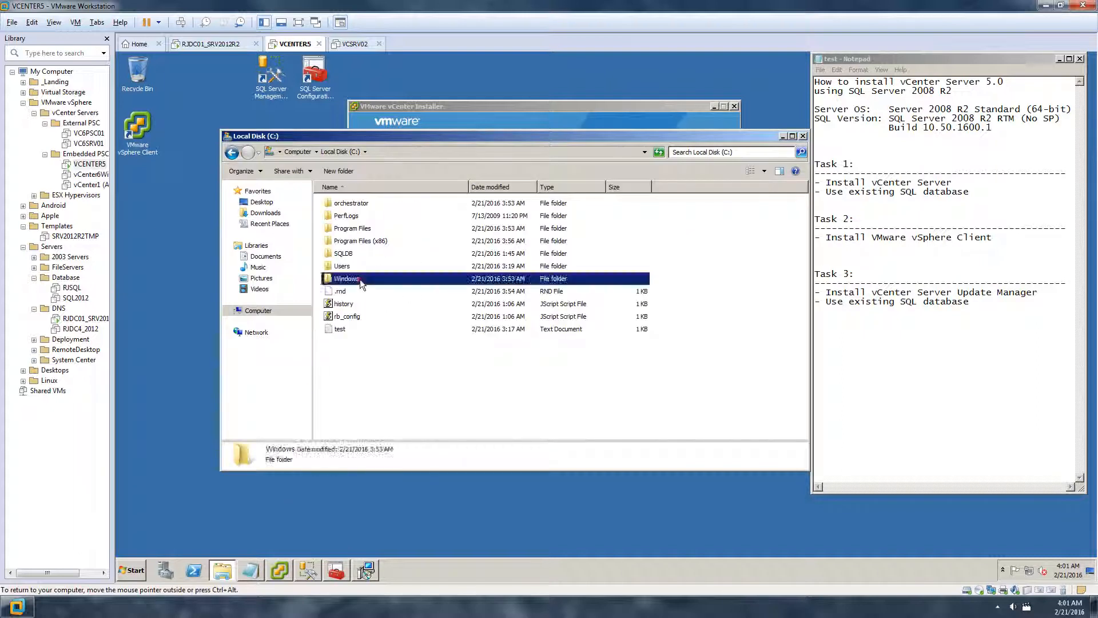
click(359, 279)
key(s)
key(y)
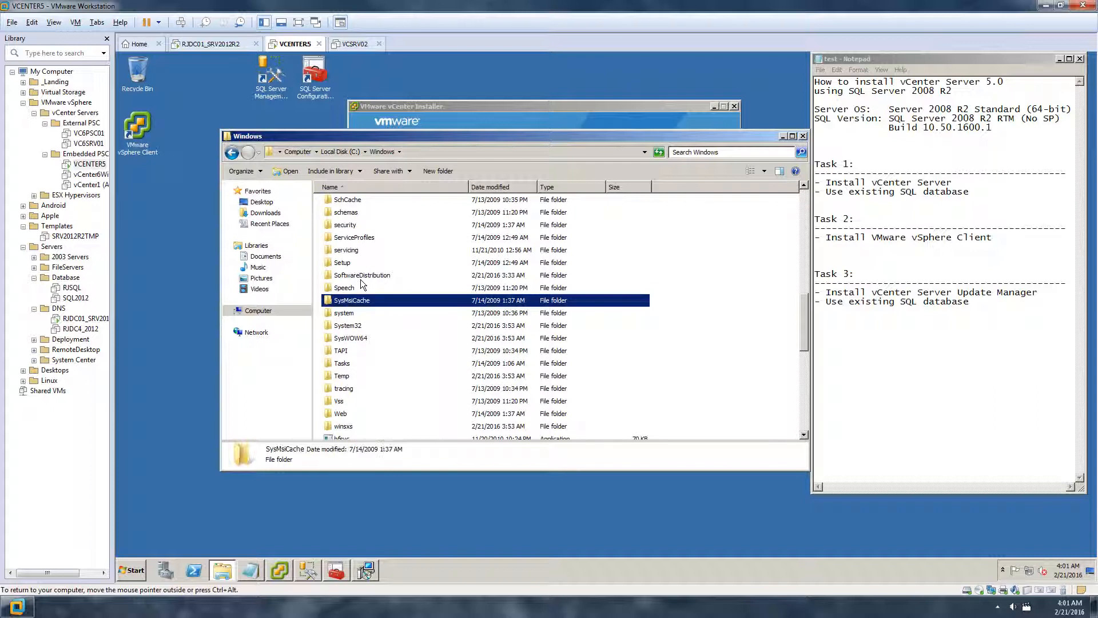
double_click(374, 333)
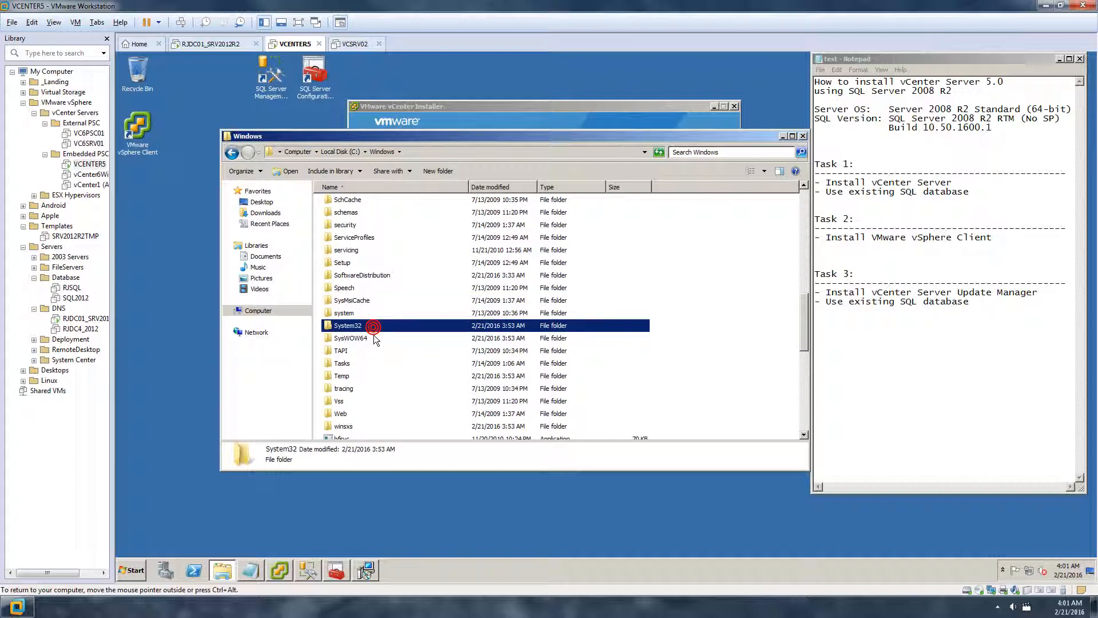
Run the 32-bit odbcad32 from SysWOW64 and view its System DSN list
click(376, 334)
text(odbc)
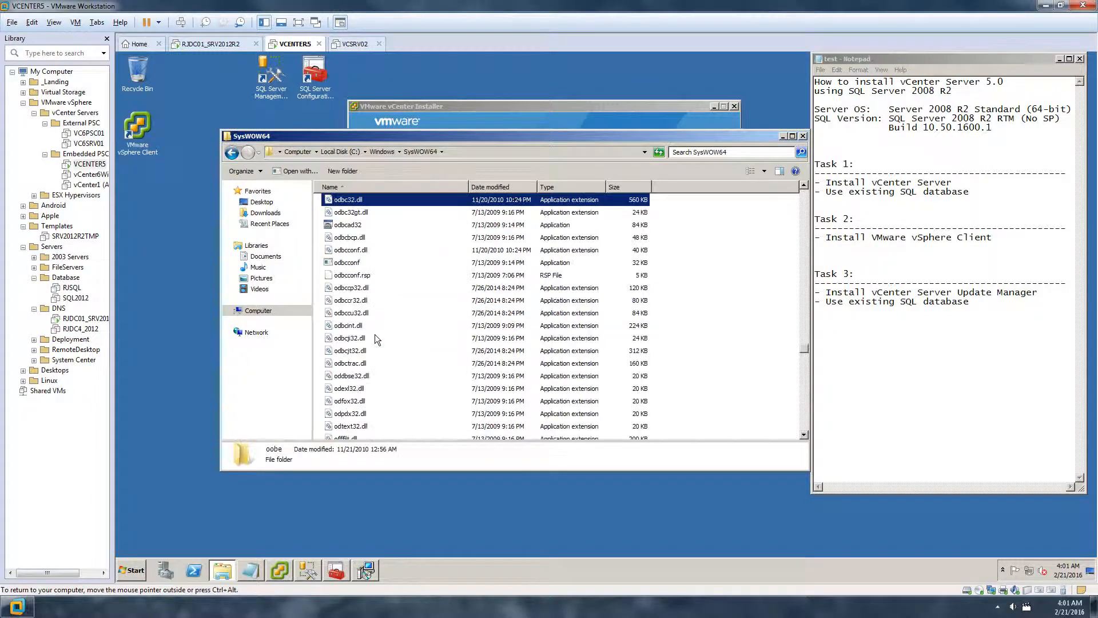
click(360, 226)
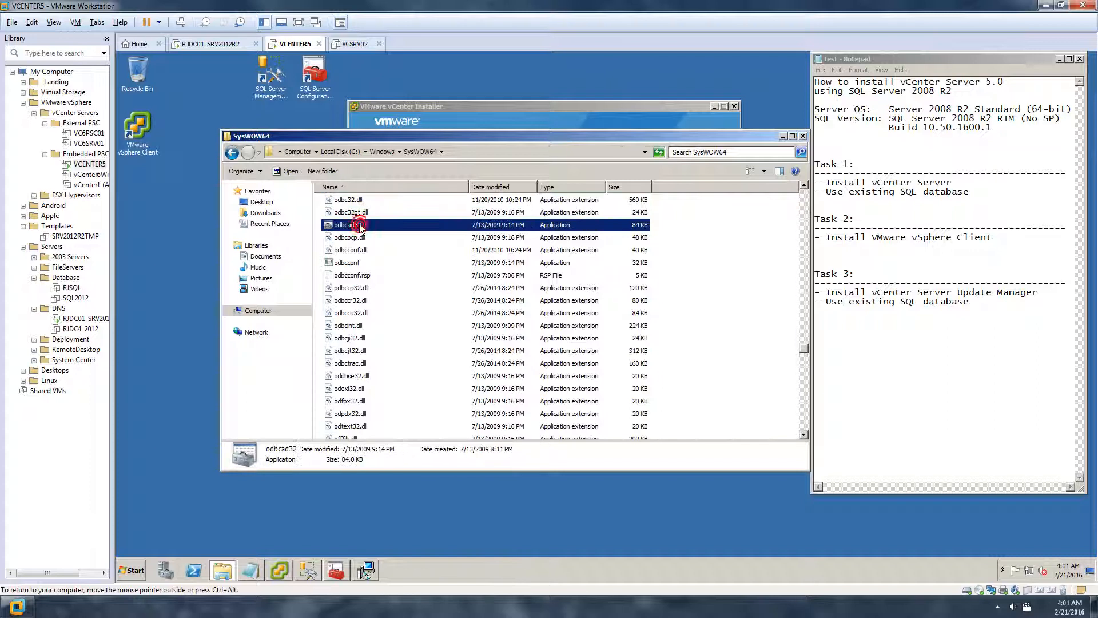
right_click(360, 227)
click(393, 241)
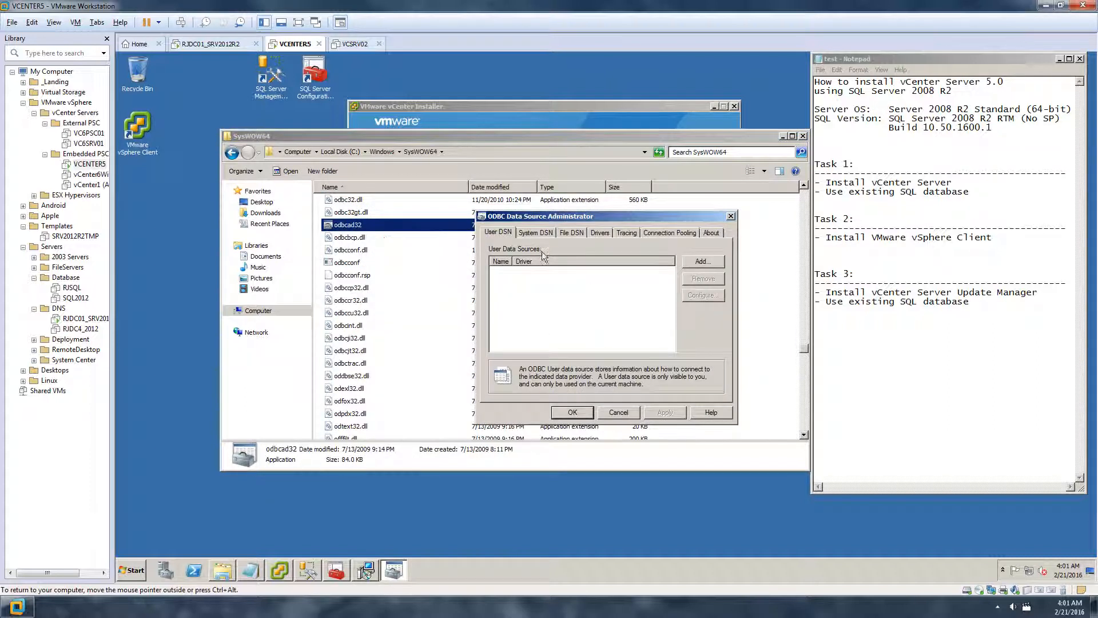
click(543, 233)
click(543, 286)
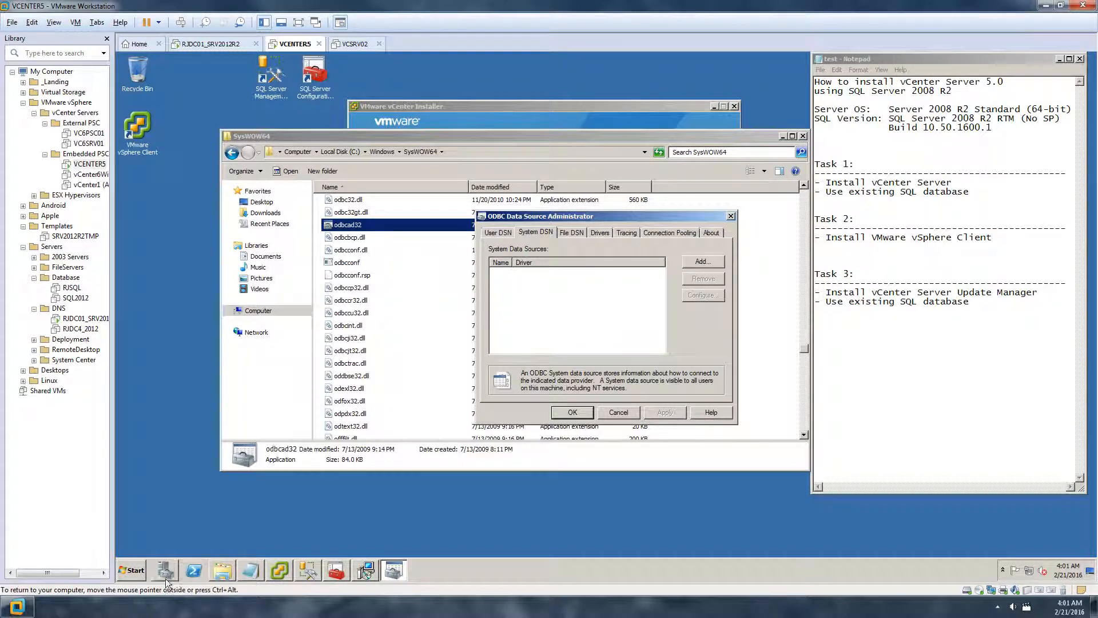
Add a new system data source using the SQL Server Native Client 10.0 driver
click(131, 570)
click(220, 399)
drag(591, 222, 506, 230)
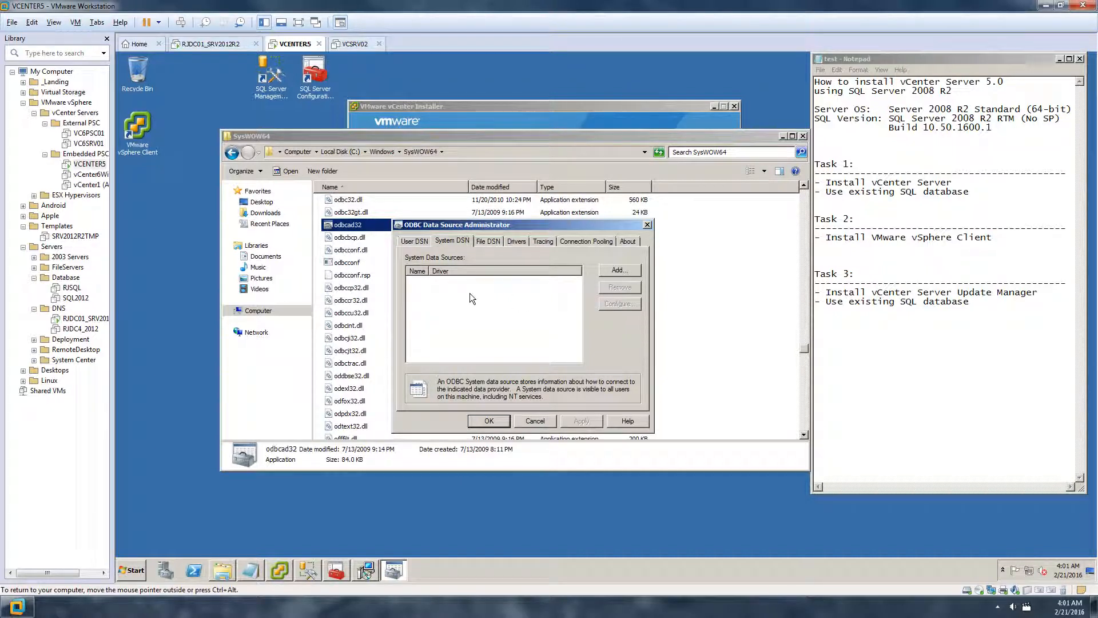
click(618, 271)
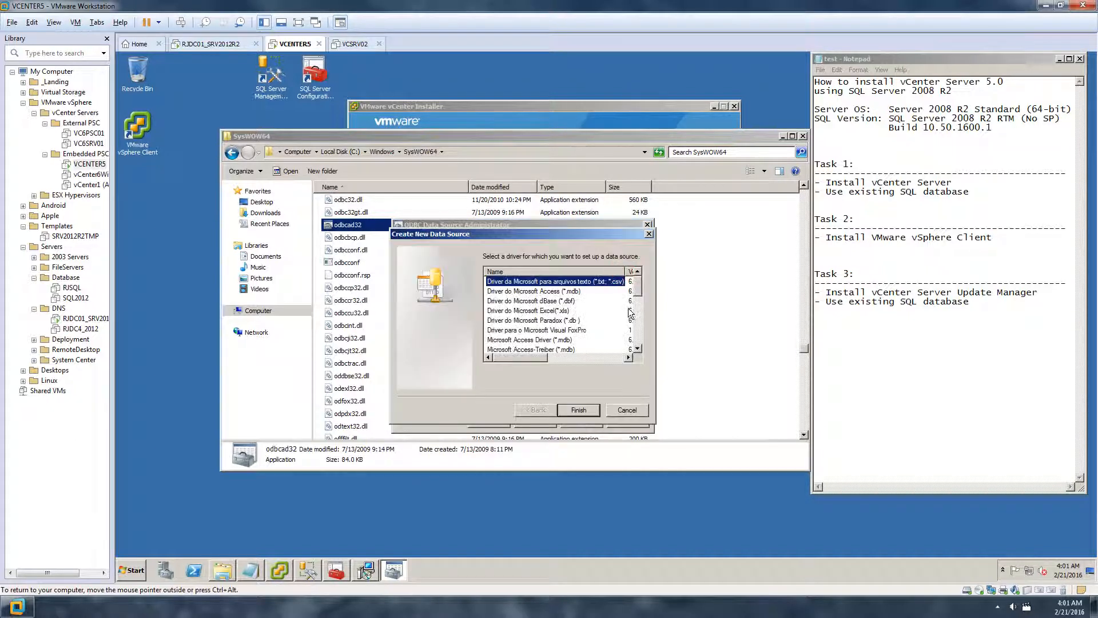
drag(639, 287, 641, 348)
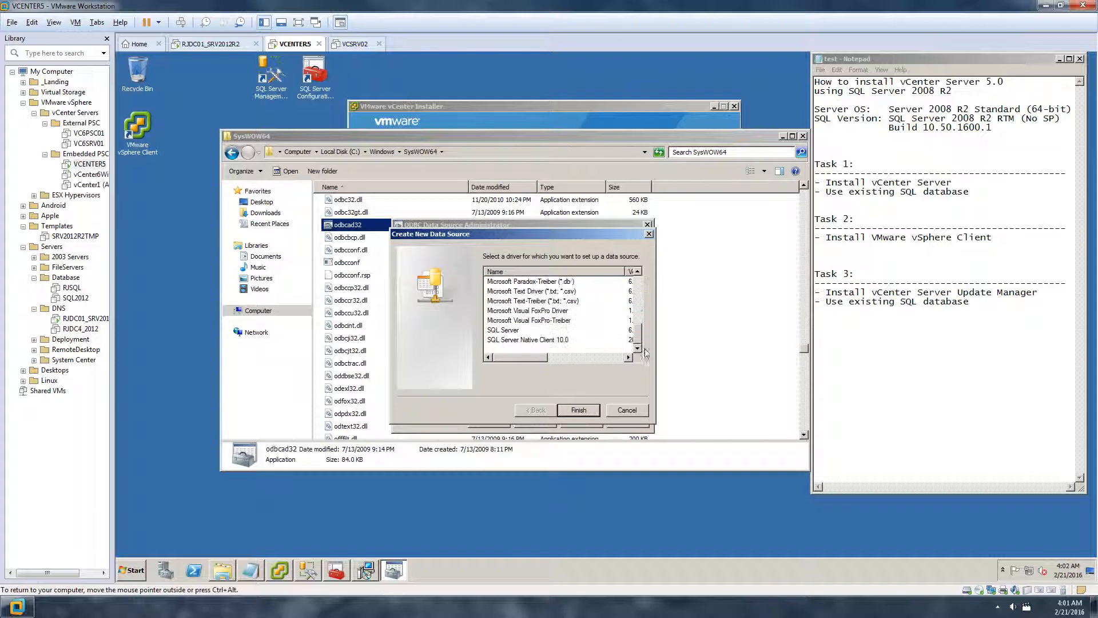
click(537, 339)
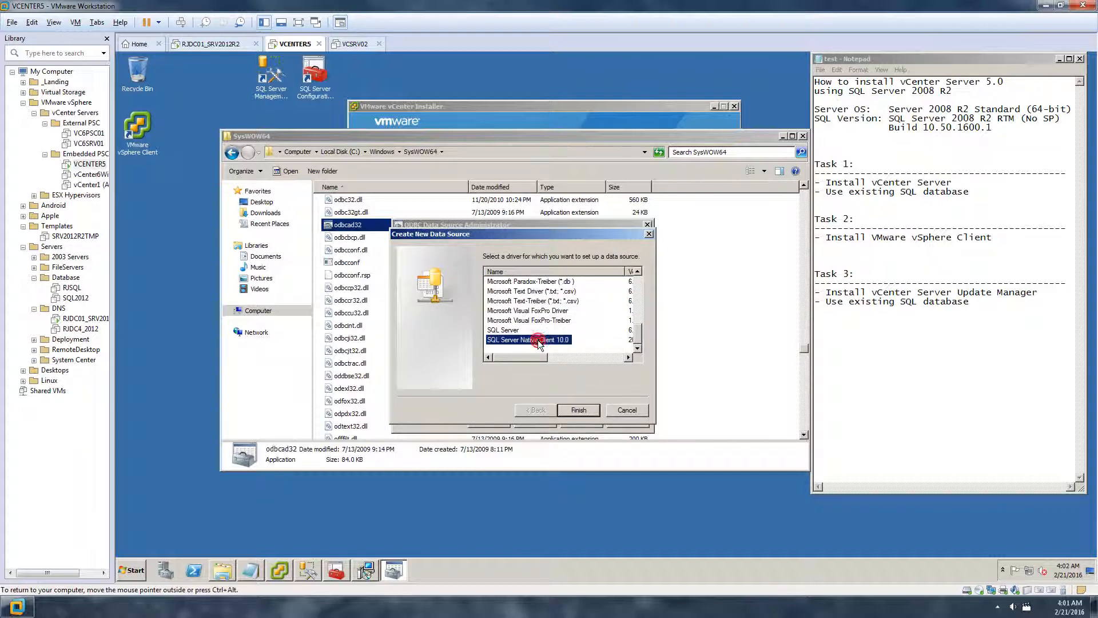
click(574, 408)
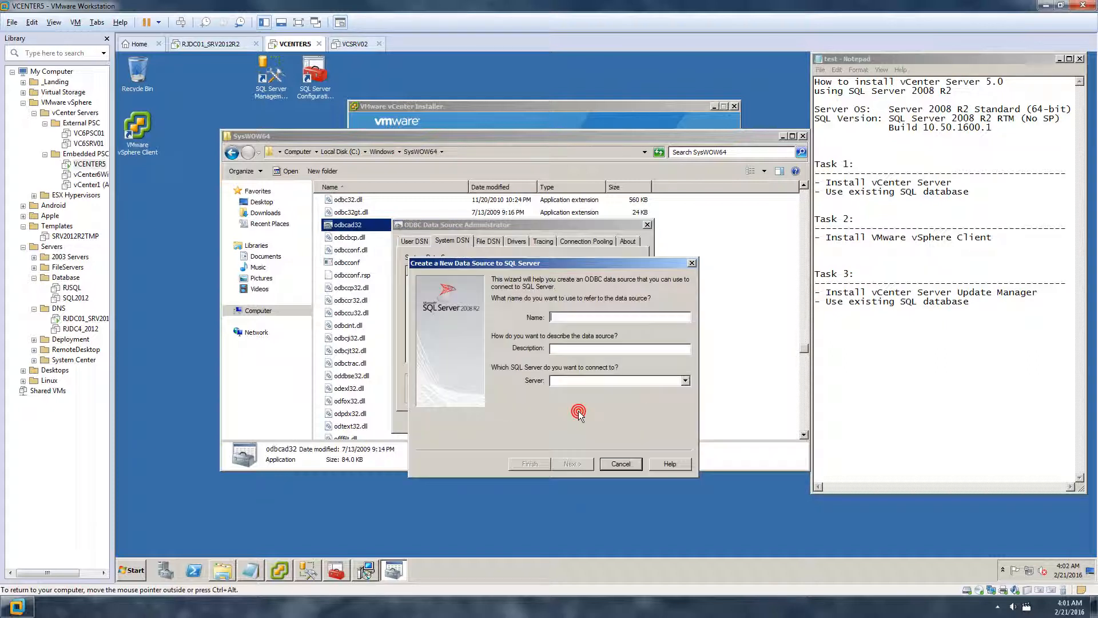
Name and describe the data source 32bitODBCUpdtMgr with server VCENTER5, then continue
click(684, 381)
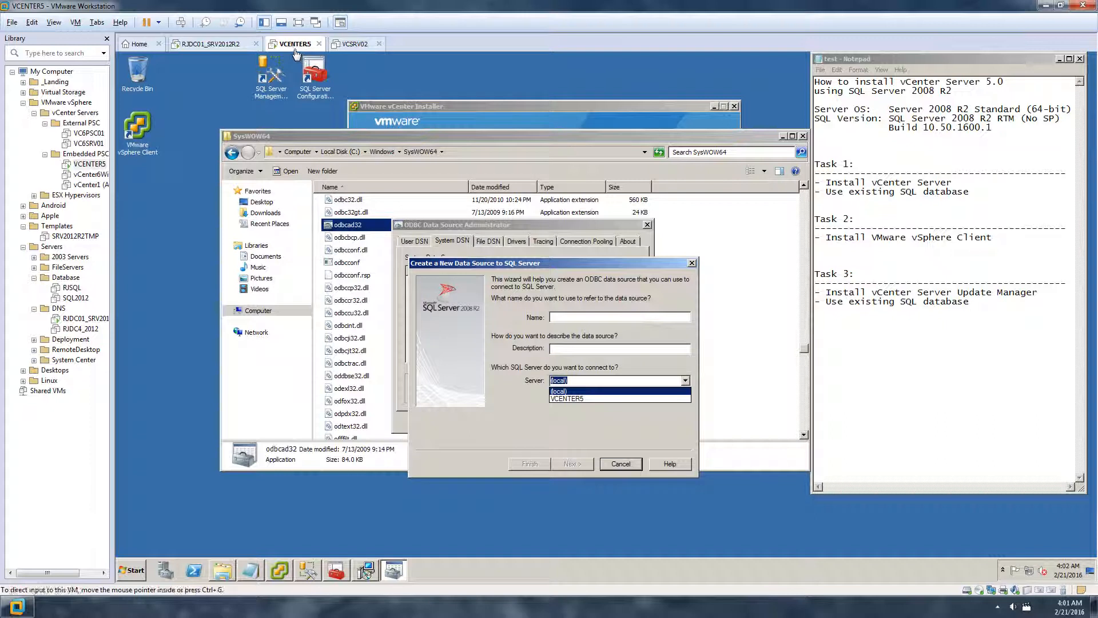
click(578, 397)
click(576, 316)
text(32)
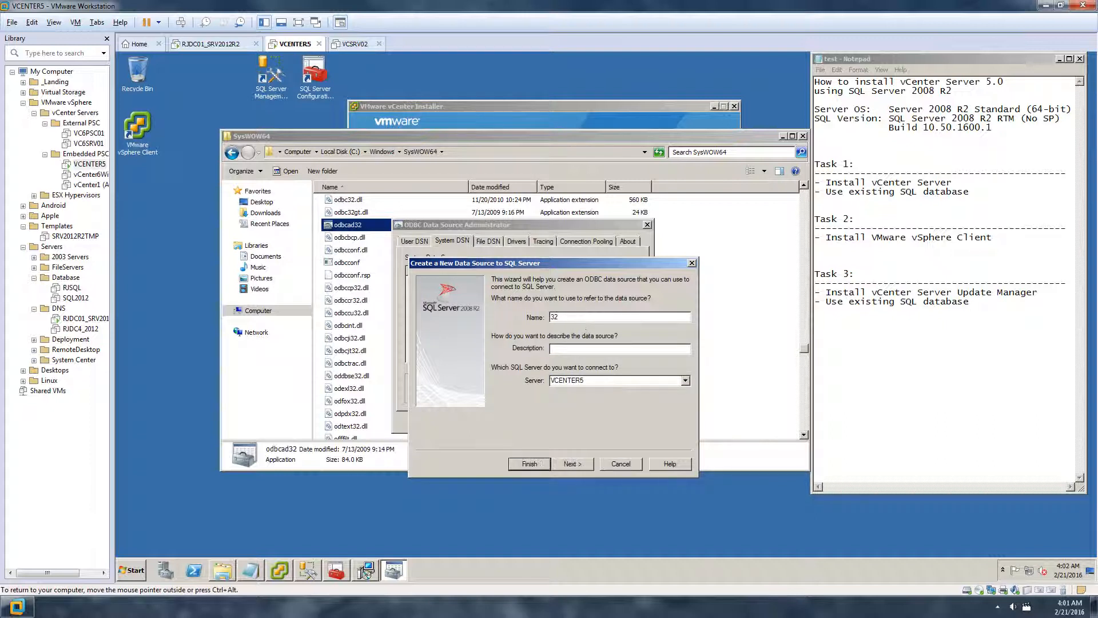
text(bitODBCUp)
double_click(629, 319)
key(ctrl+c)
click(581, 349)
key(ctrl+v)
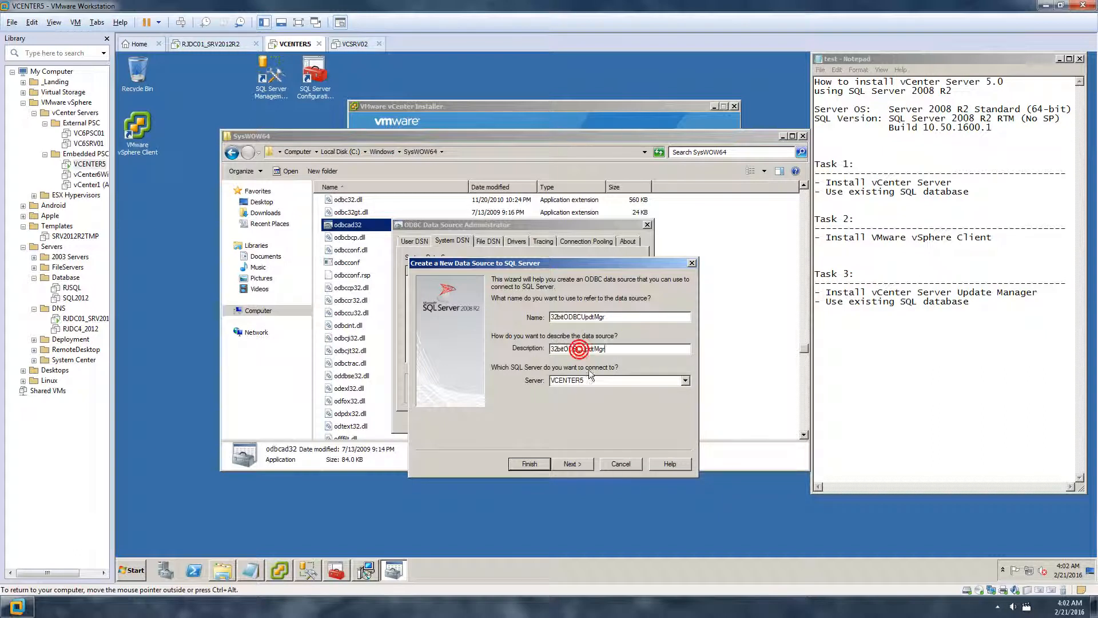
click(573, 463)
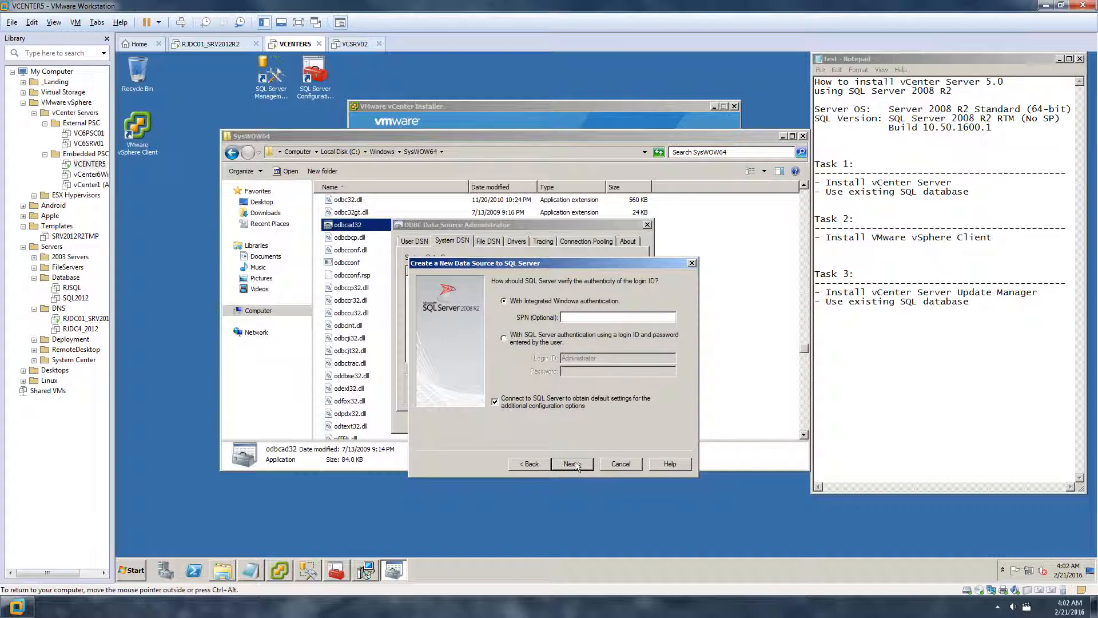
Keep Windows authentication, set the default database to VC5DBUPDATEMGR and finish the wizard
click(503, 338)
click(610, 359)
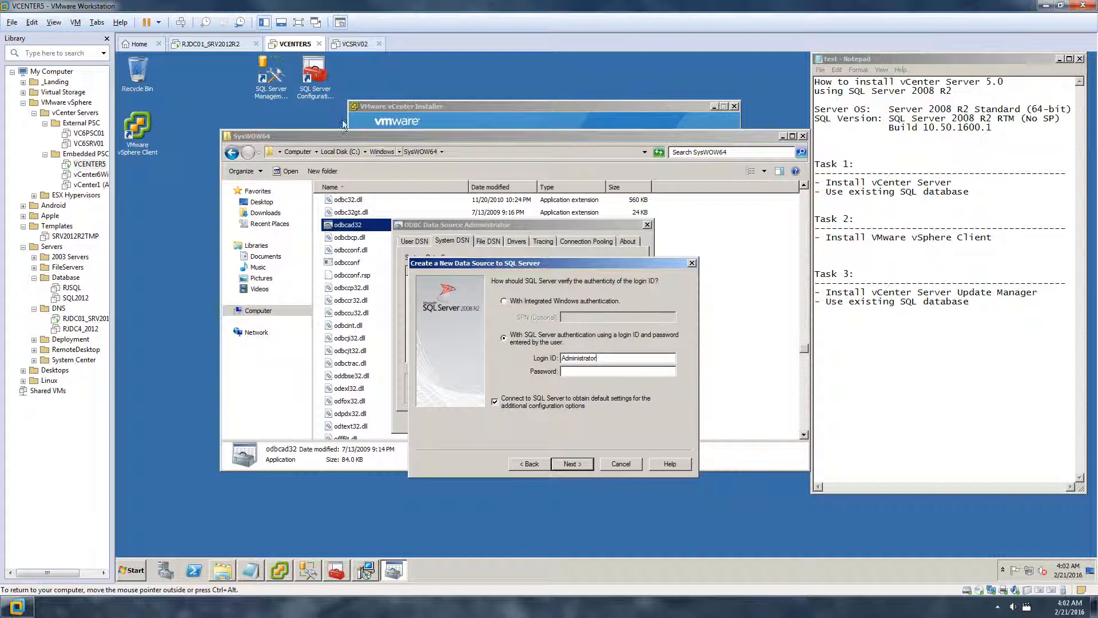
click(512, 302)
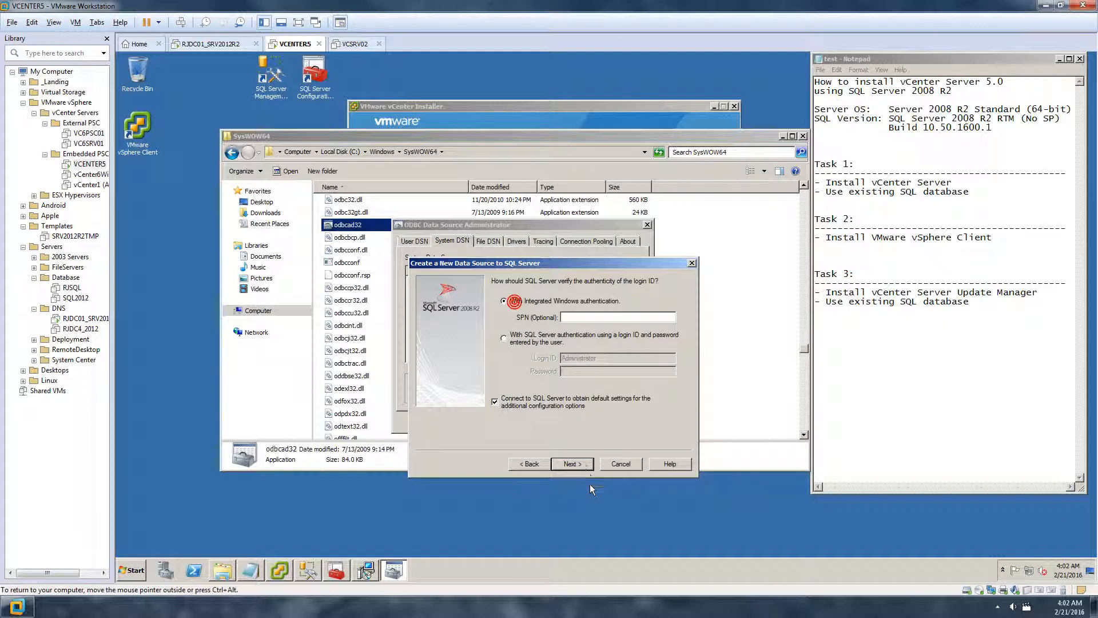
click(571, 463)
click(495, 282)
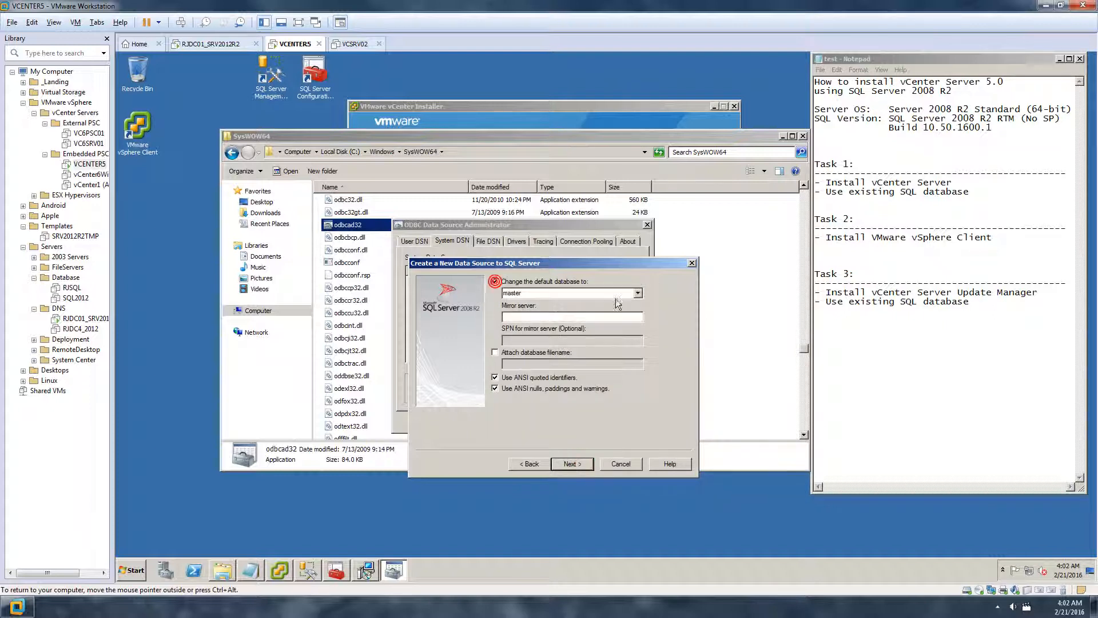
click(637, 292)
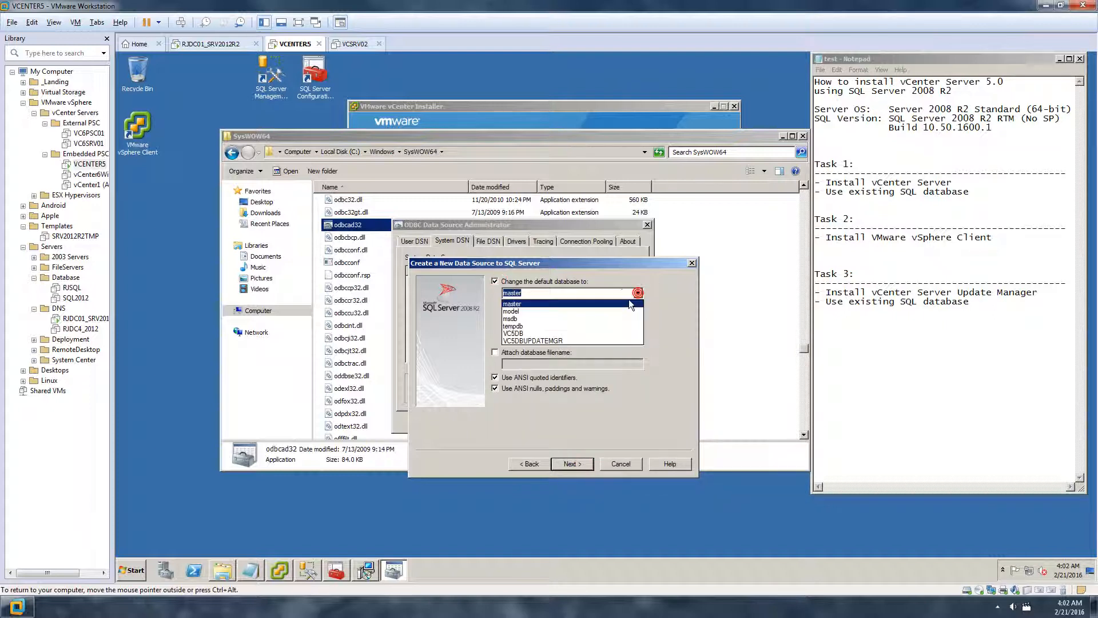
click(546, 341)
click(576, 465)
click(574, 464)
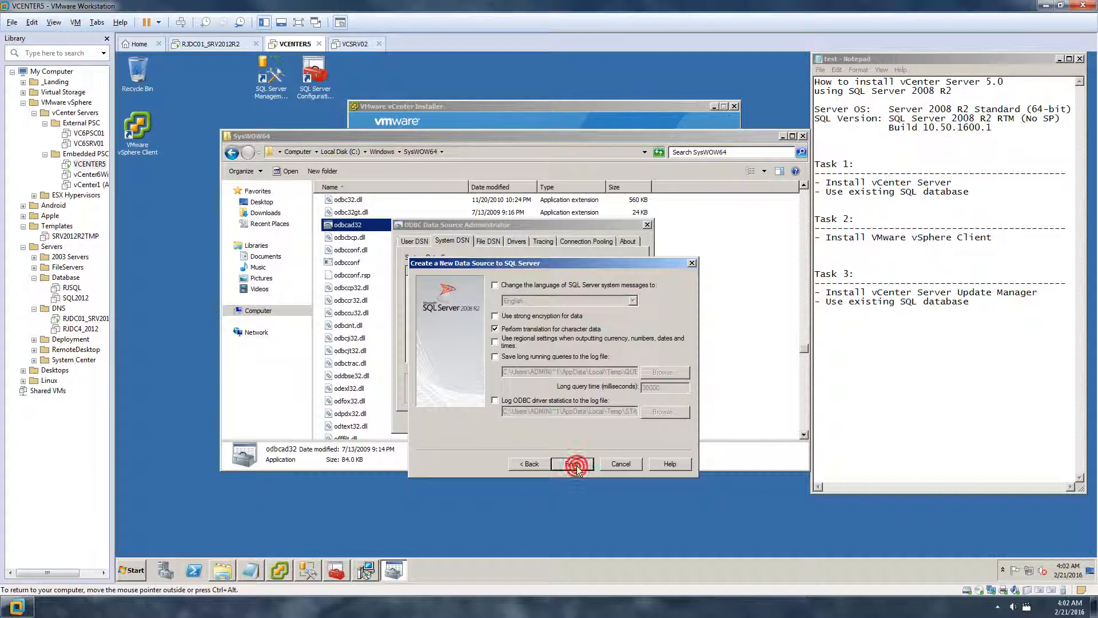
Test the 32bitODBCUpdtMgr data source successfully and save it, closing the ODBC administrator
click(526, 461)
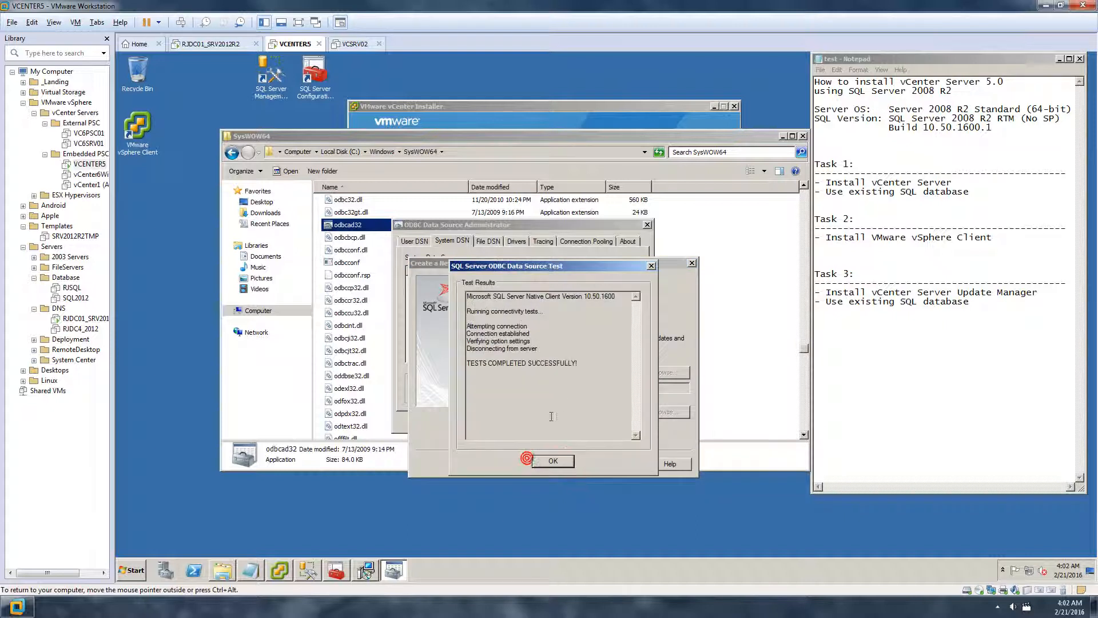
drag(581, 366, 426, 270)
click(590, 364)
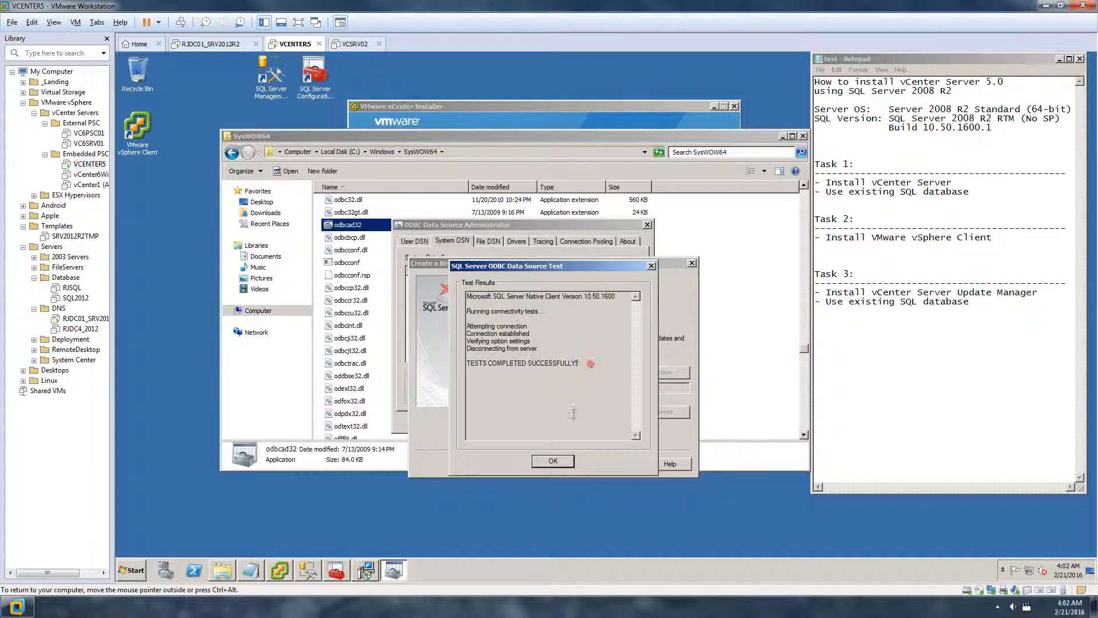
click(563, 461)
click(600, 461)
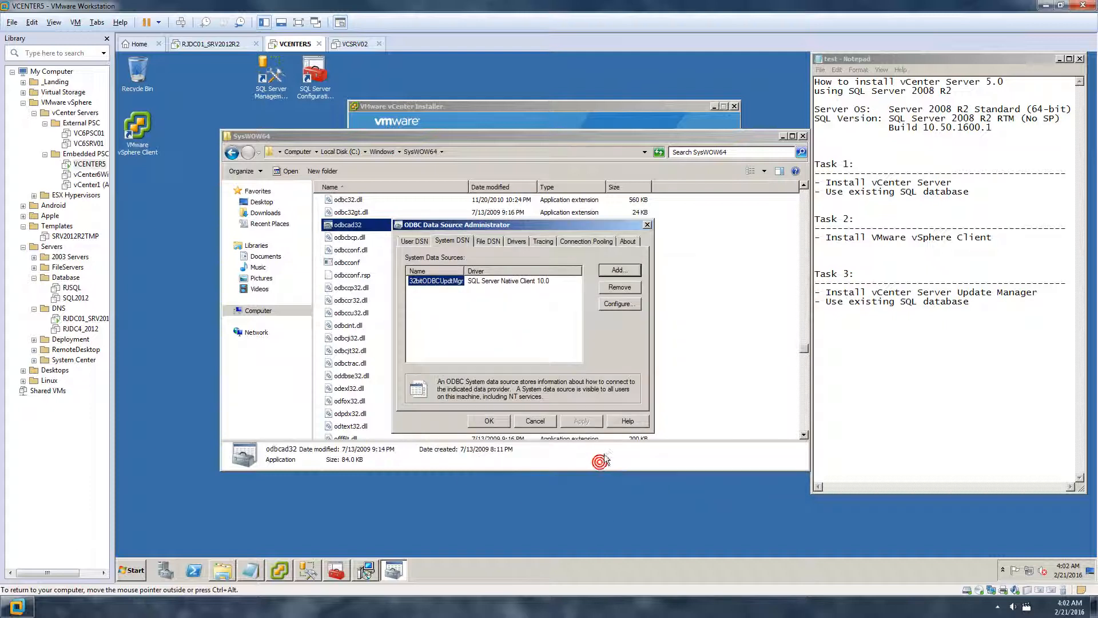
click(501, 421)
click(731, 307)
Close the SysWOW64 window and clear the old UPDATEMGRODBC name from the DSN field
click(803, 136)
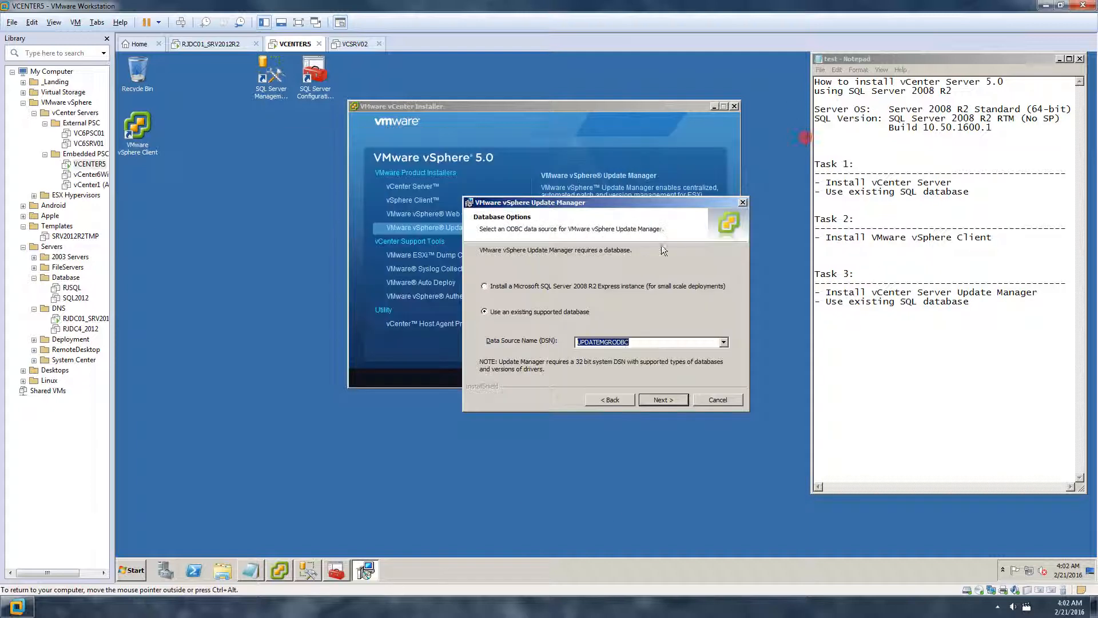
click(608, 310)
click(724, 343)
click(623, 399)
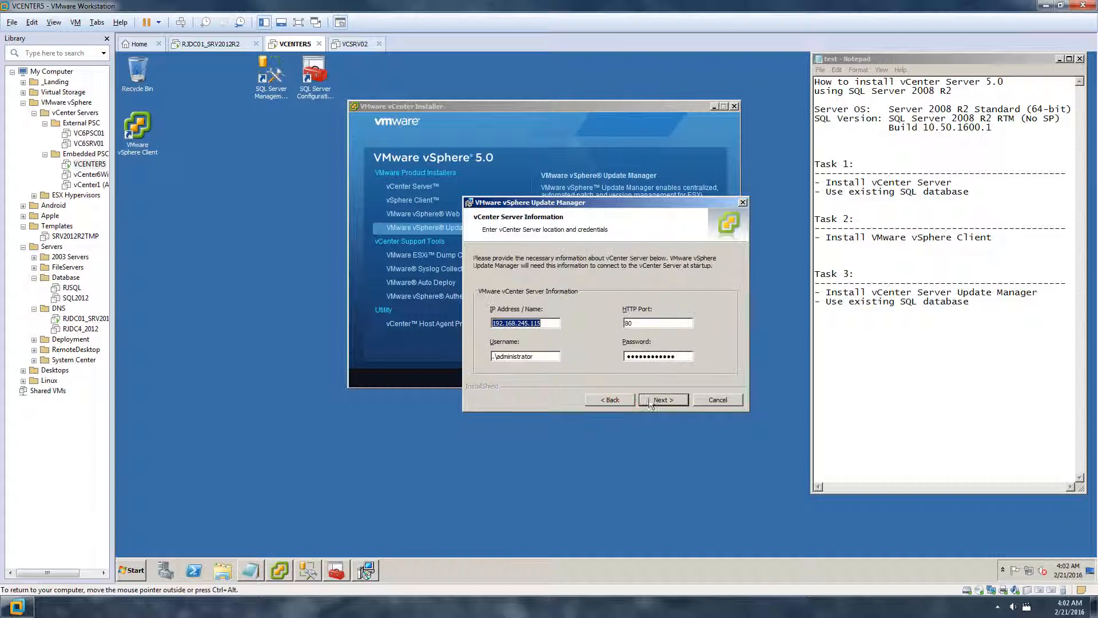
click(671, 397)
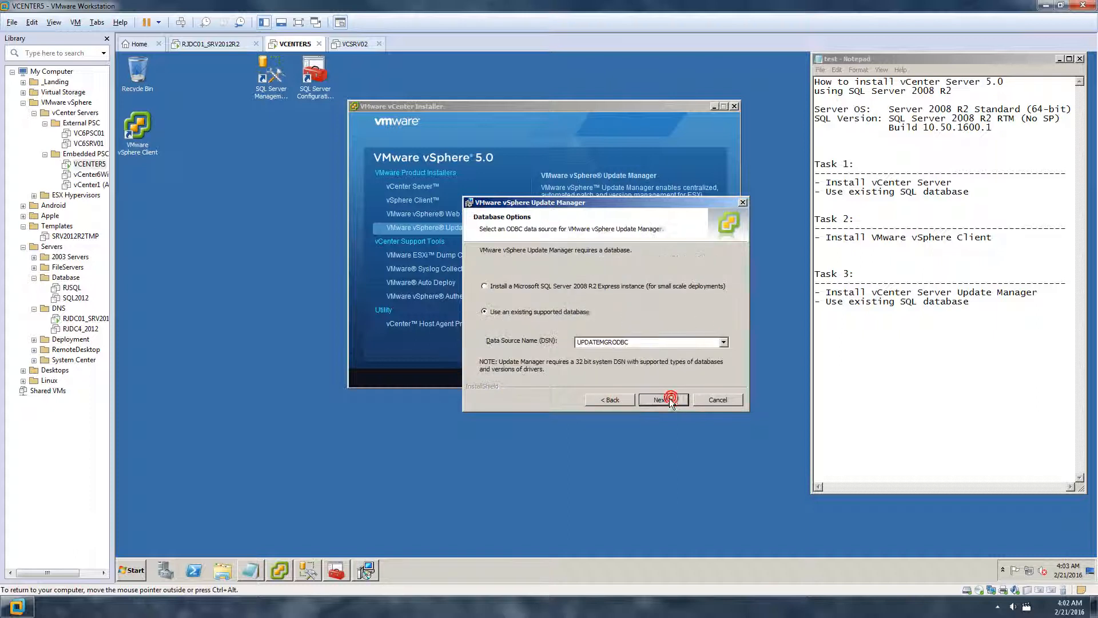
click(724, 343)
click(687, 345)
double_click(664, 342)
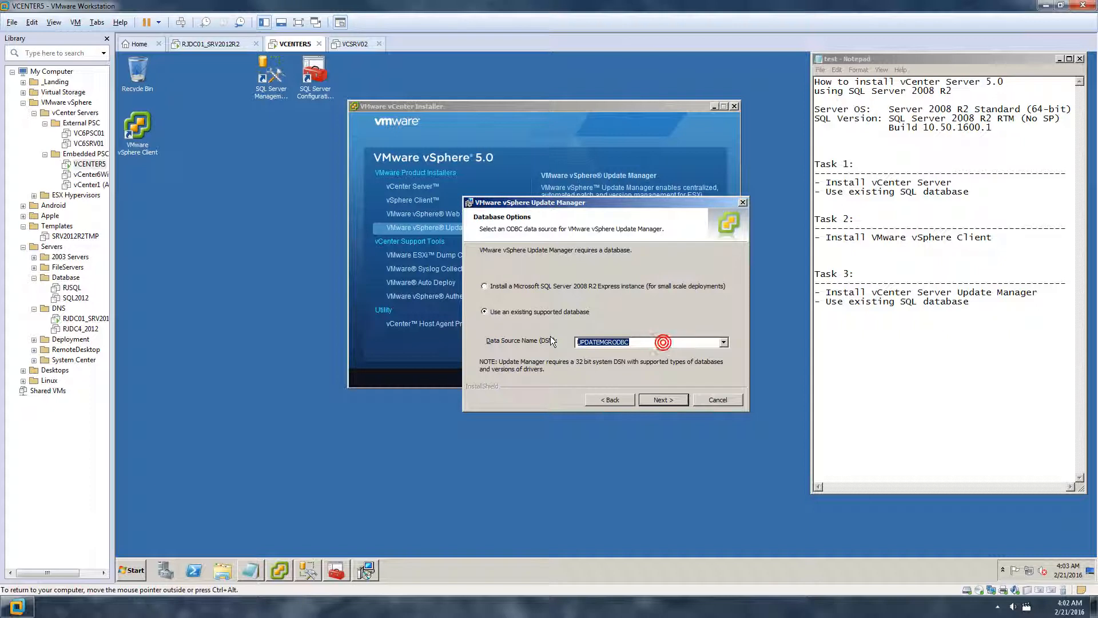
key(BackSpace)
Set the existing database's DSN to 32bitODBCUpdtMgr and continue
click(503, 285)
click(503, 312)
click(724, 343)
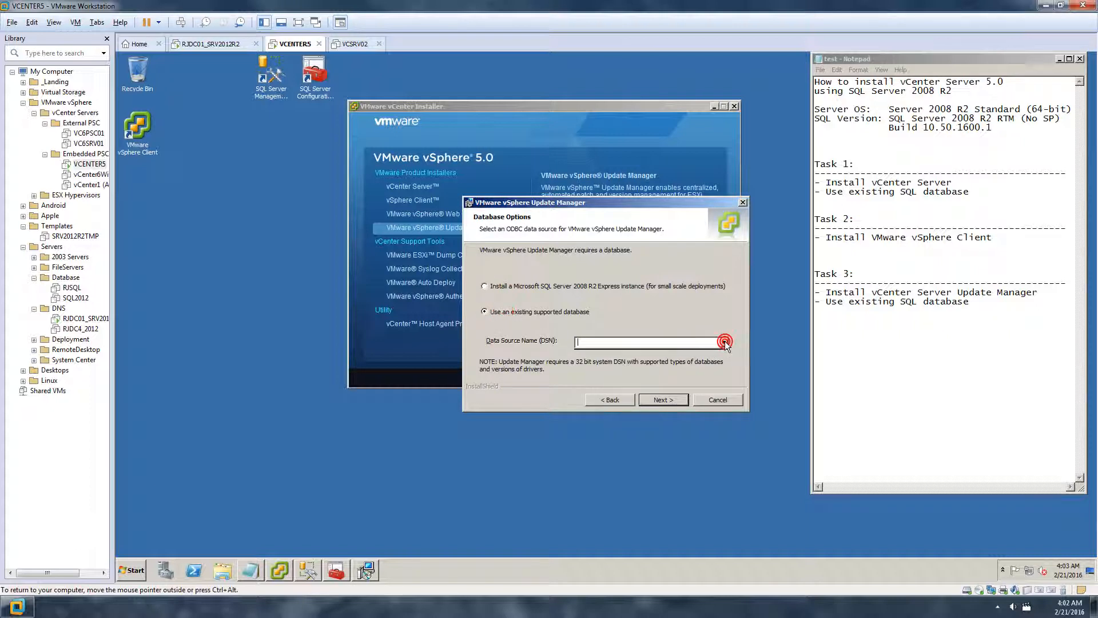
click(699, 342)
key(ctrl+v)
double_click(664, 342)
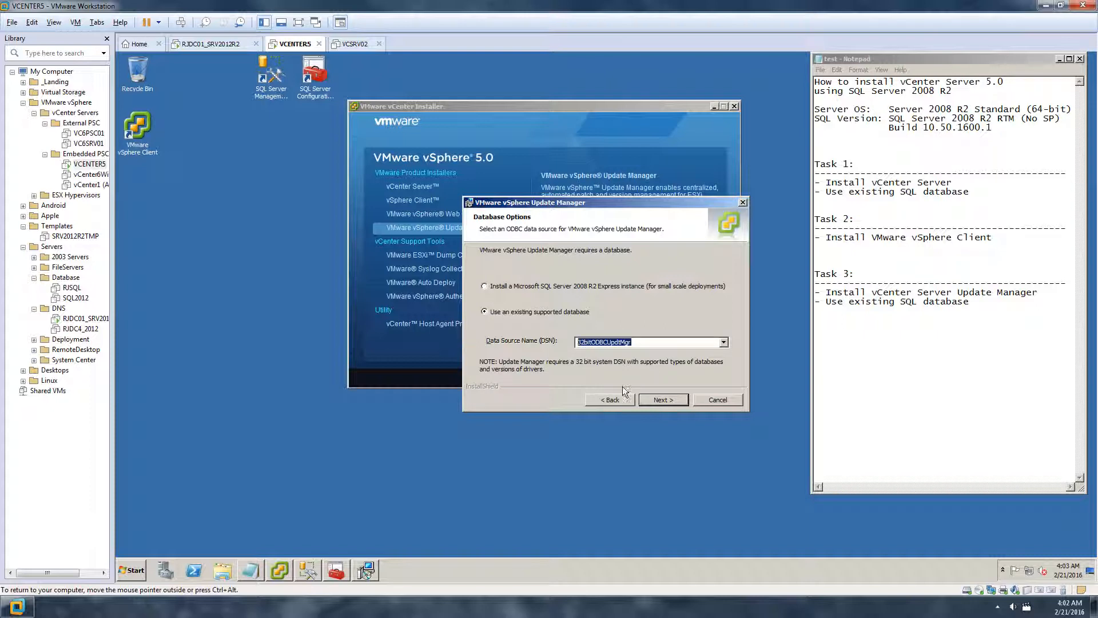
click(662, 400)
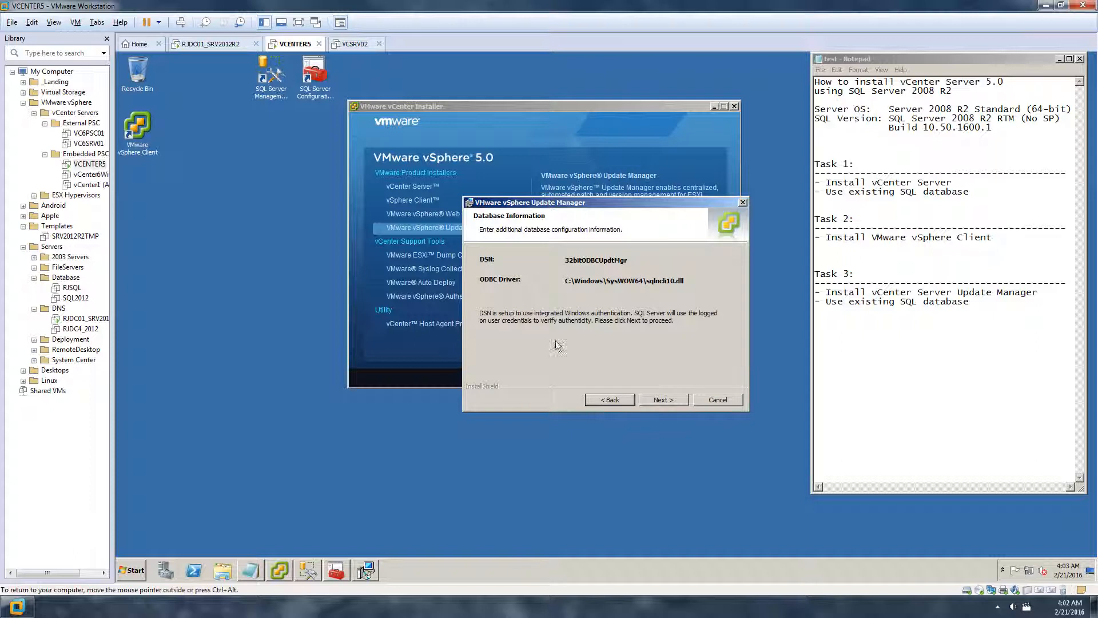
Reconfirm the 32bitODBCUpdtMgr DSN and continue, choosing not to overwrite the existing database
click(600, 399)
click(723, 344)
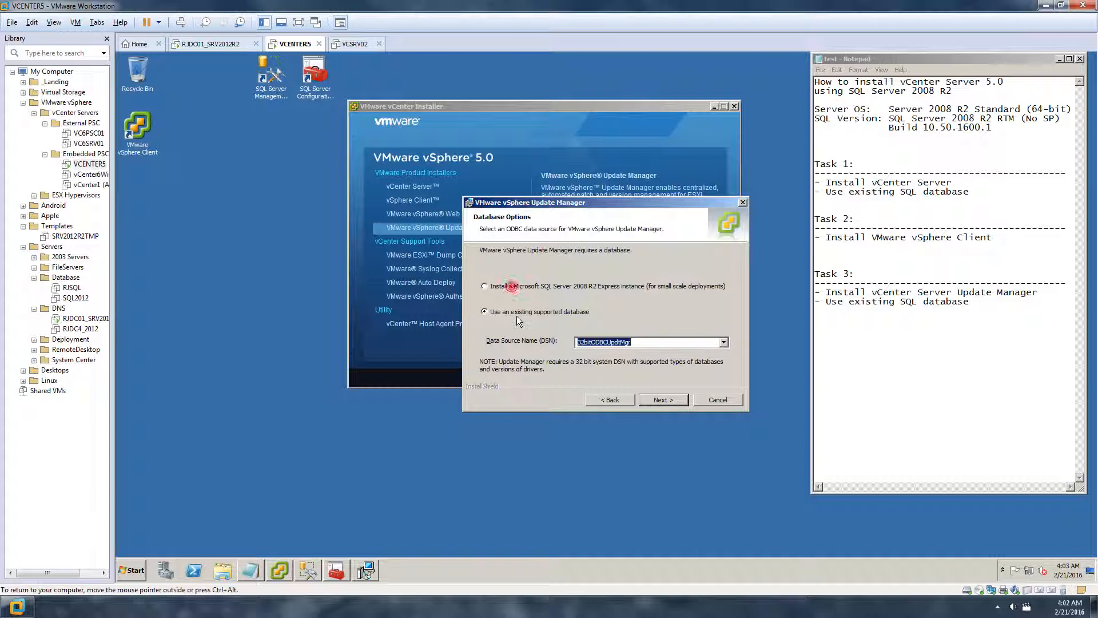
click(504, 288)
click(497, 309)
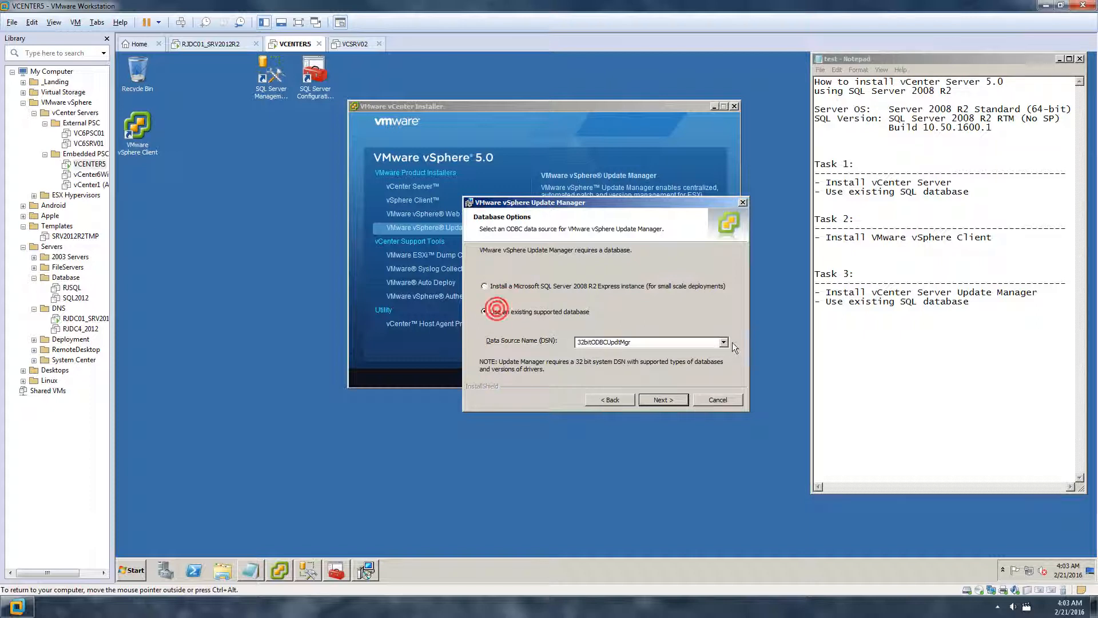
click(724, 343)
click(704, 341)
drag(654, 342, 444, 333)
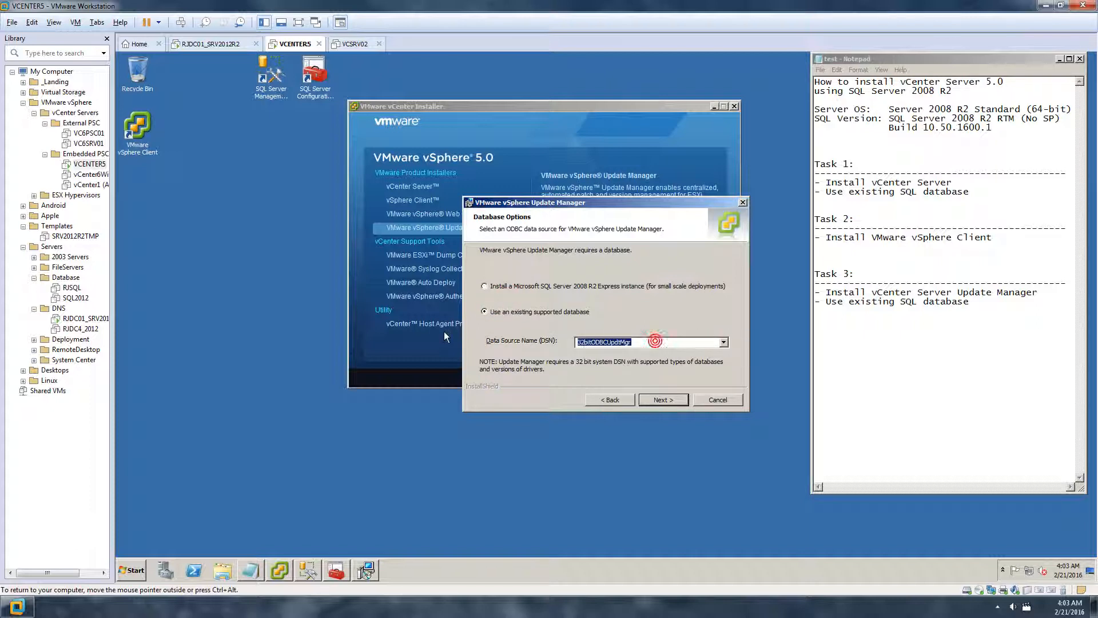
click(444, 335)
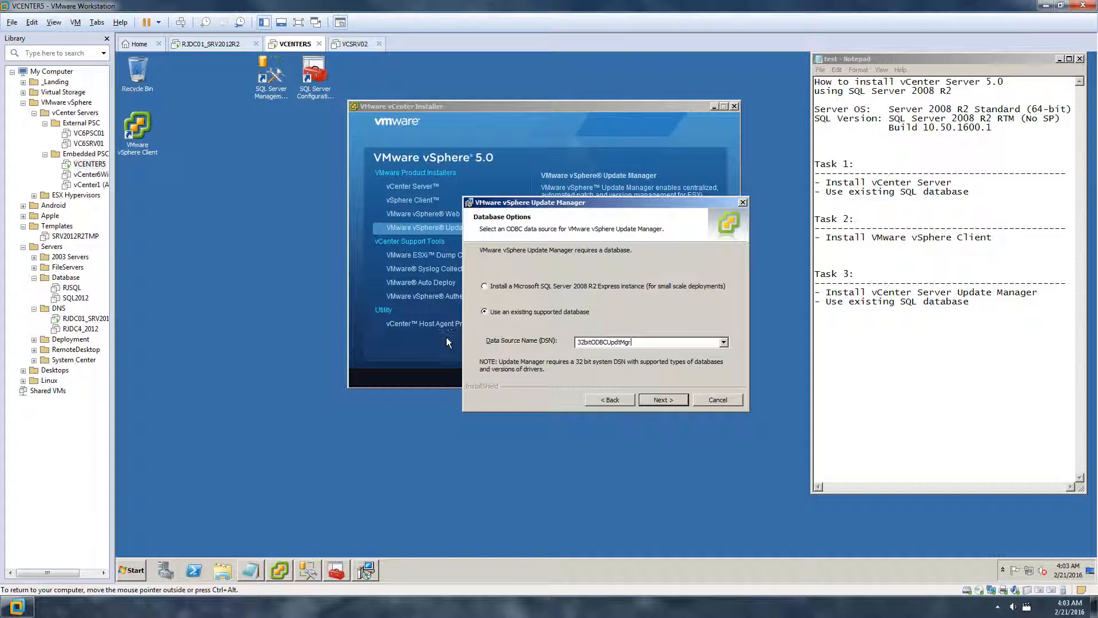
click(665, 400)
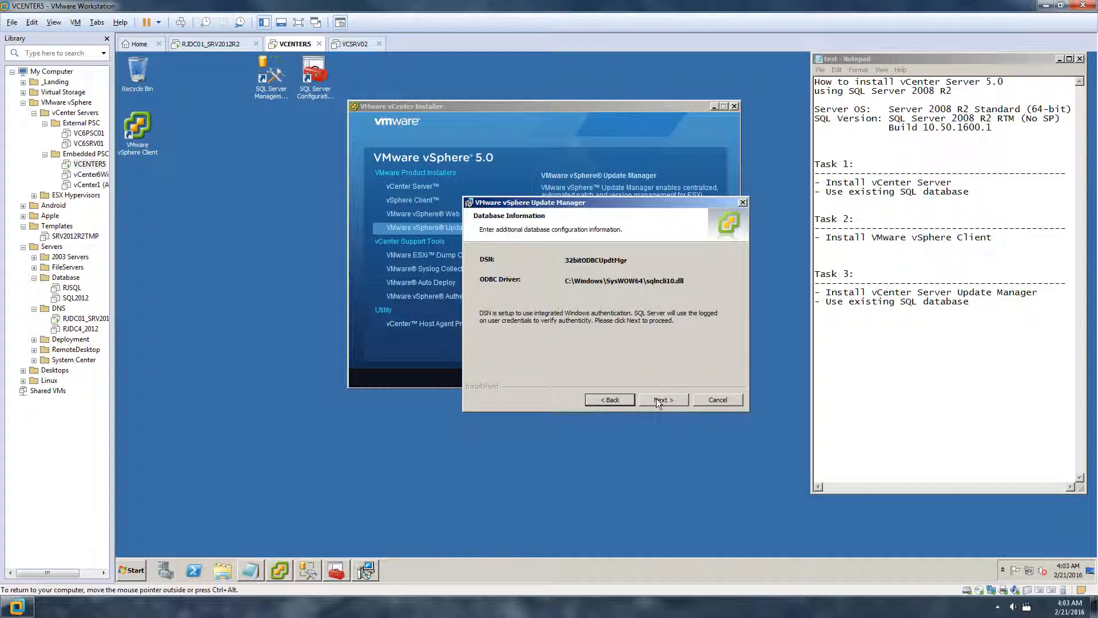
click(680, 400)
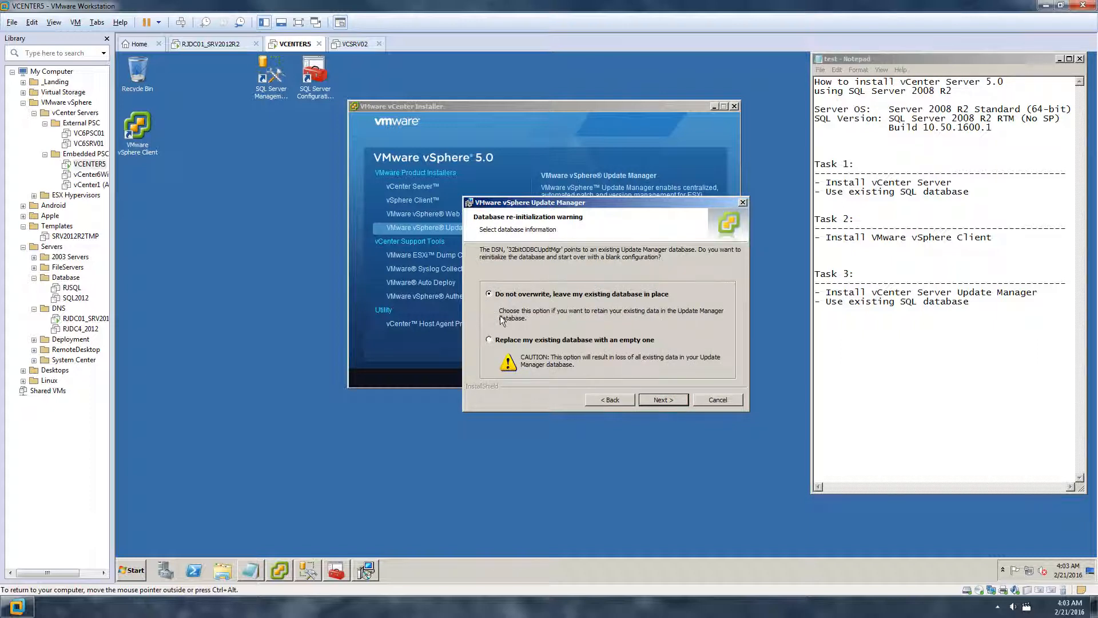
click(667, 402)
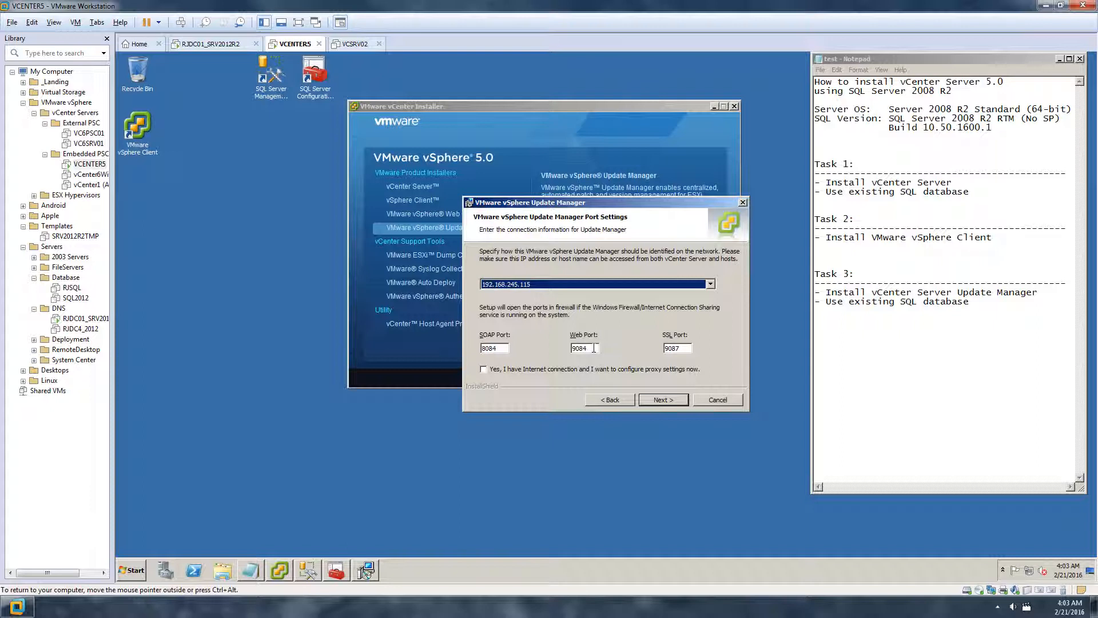
Identify Update Manager by host name vcenter5.ranajee.com, keeping ports 8084, 9084 and 9087
click(711, 284)
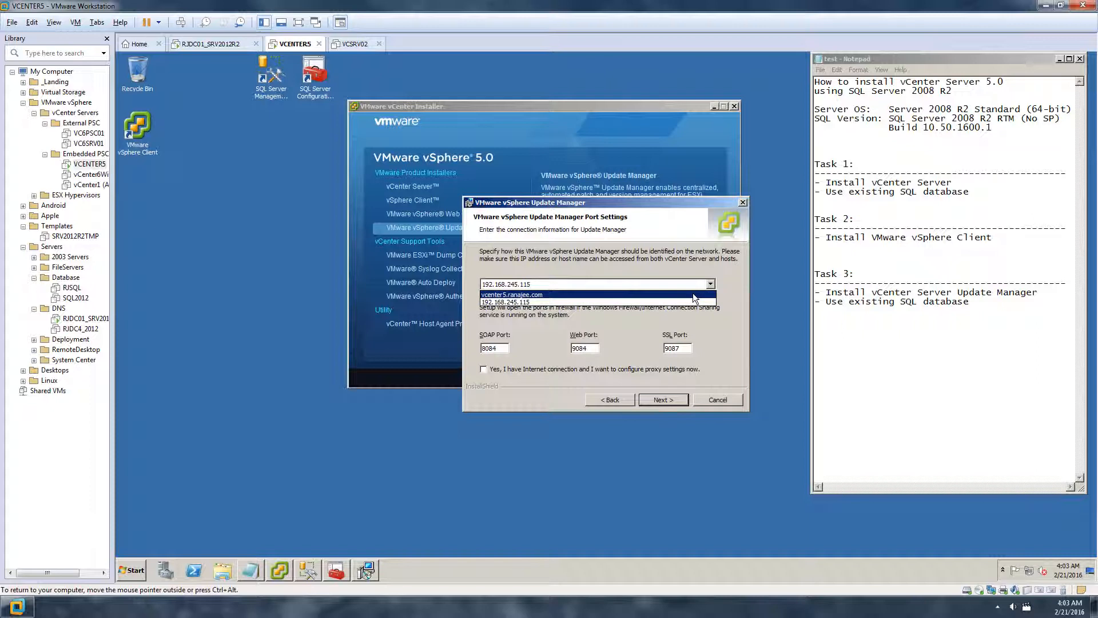
click(692, 294)
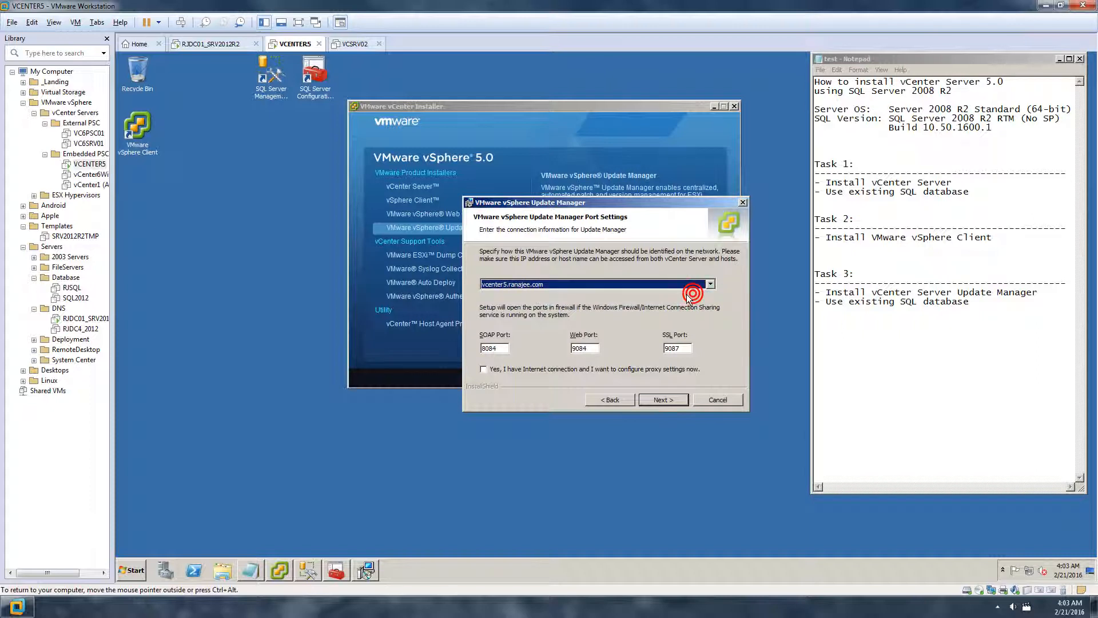
click(715, 283)
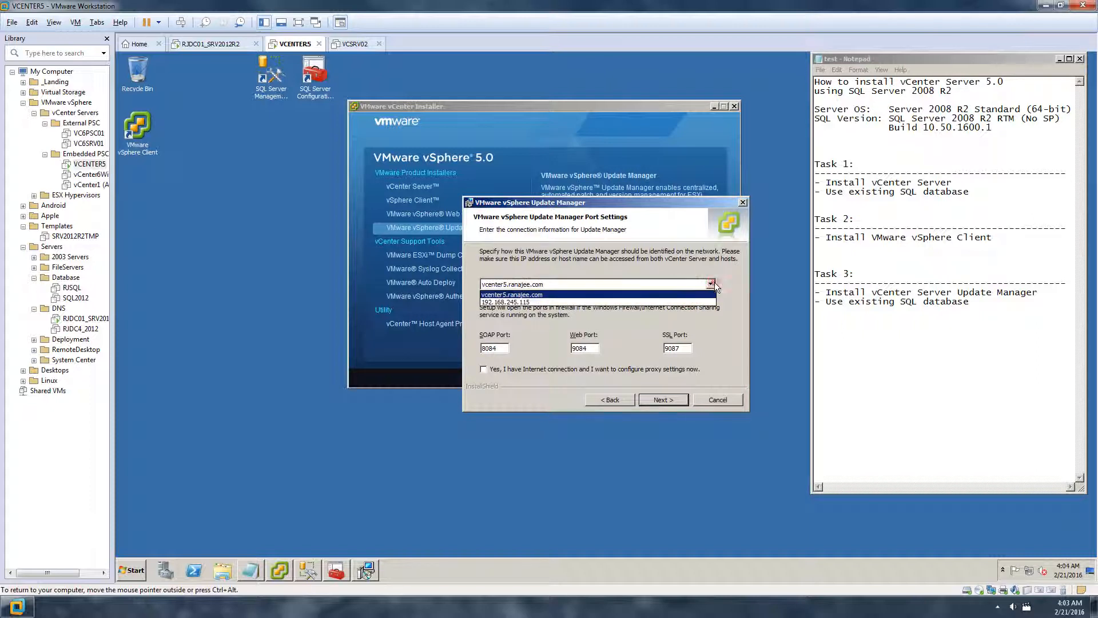
click(564, 302)
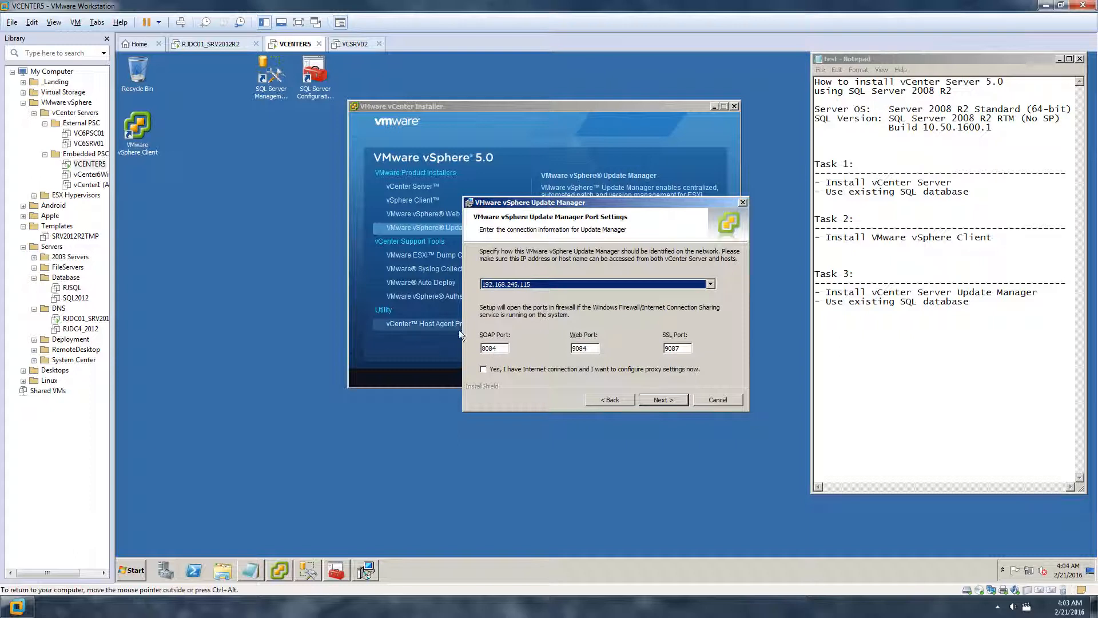
click(712, 284)
click(713, 284)
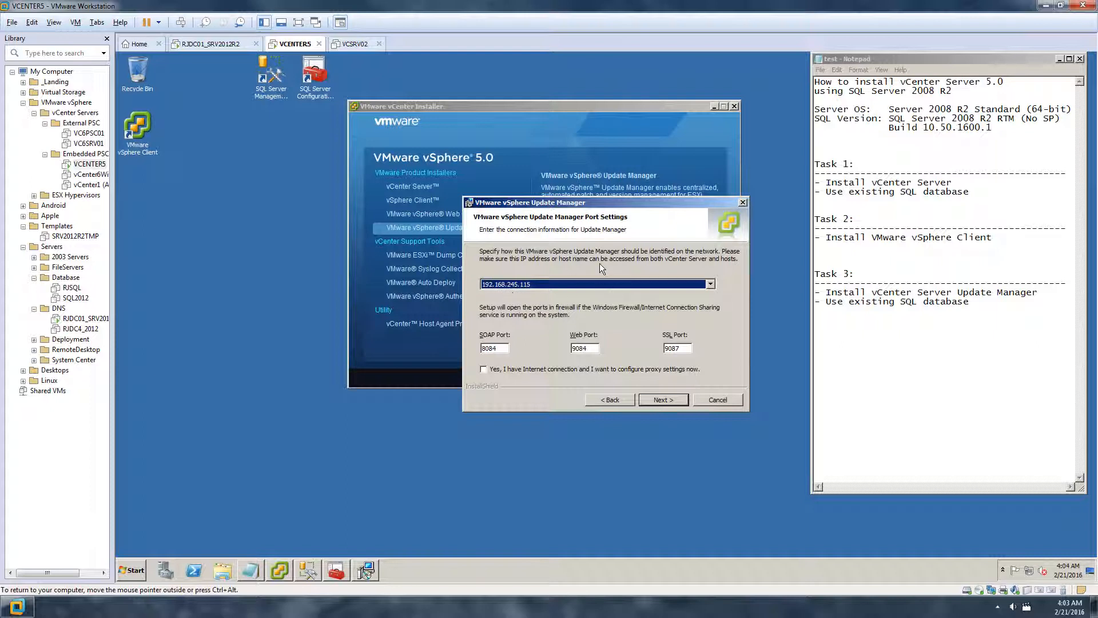
click(710, 284)
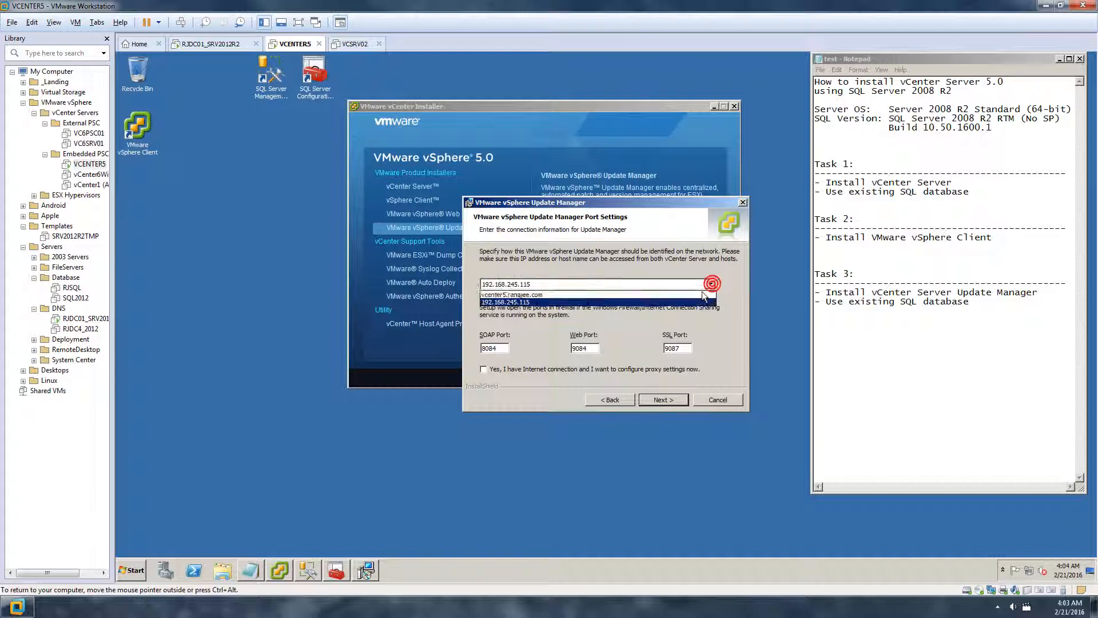
click(699, 295)
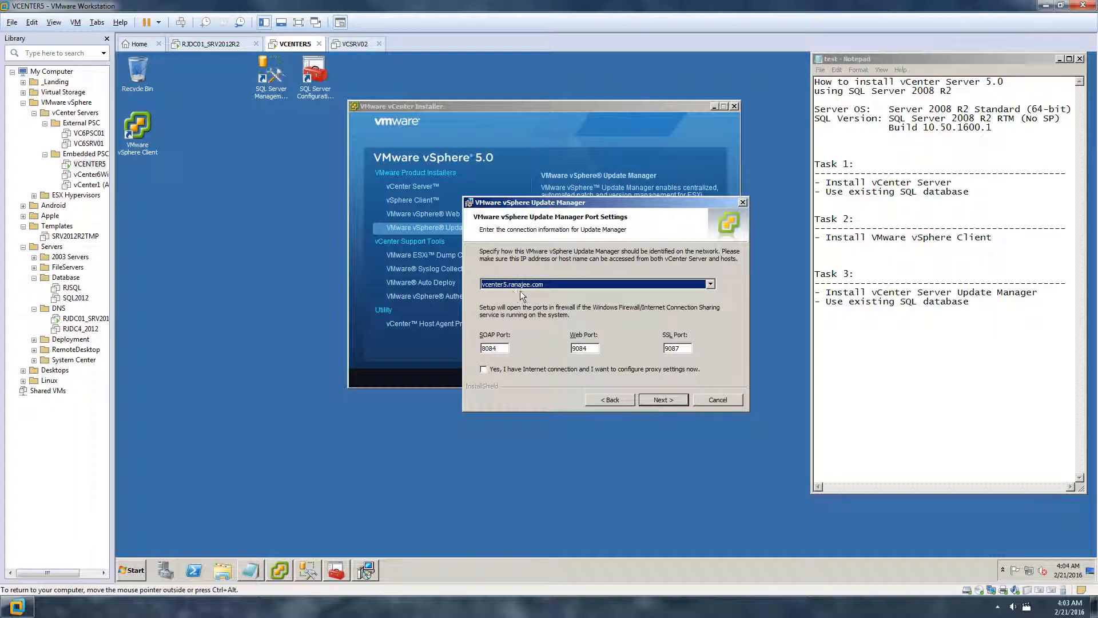
click(657, 398)
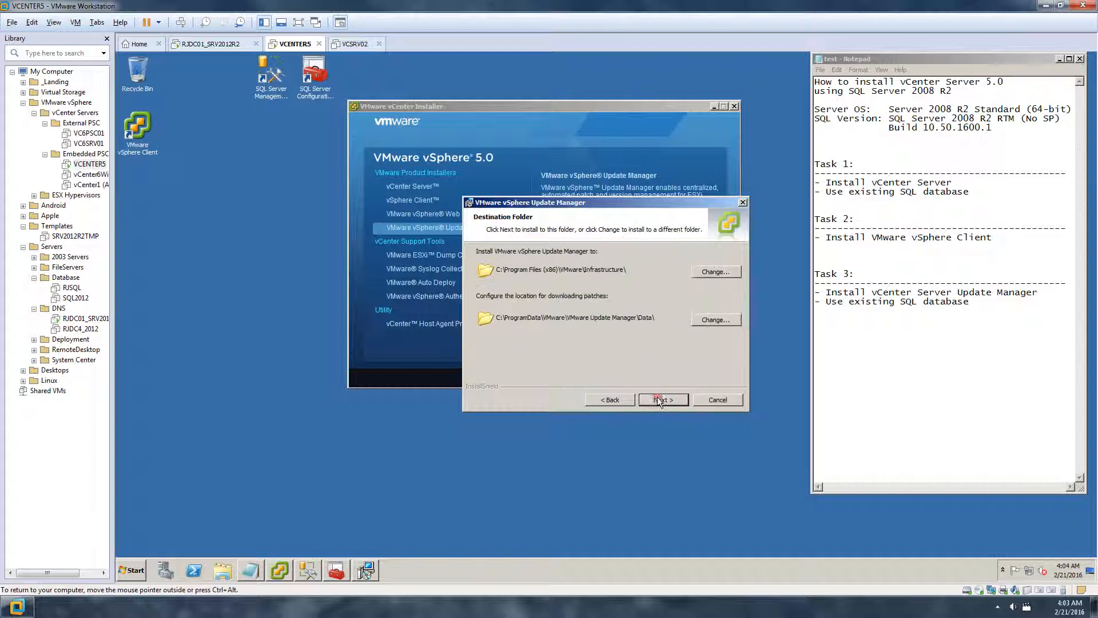
Keep the default install and patch folders and check drive free space in Explorer
click(662, 399)
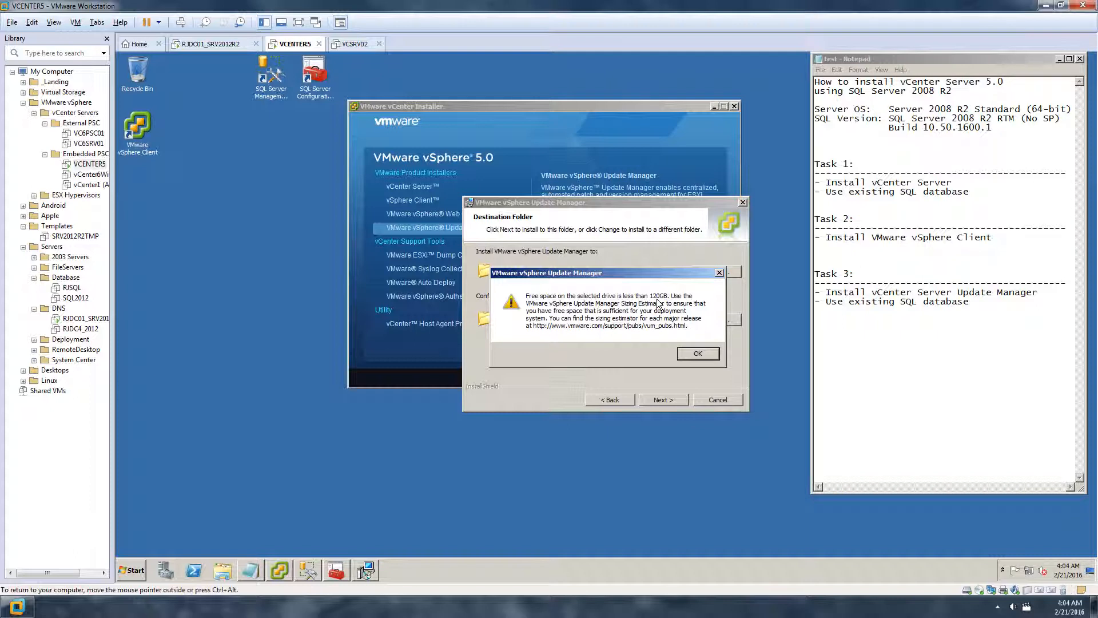
click(220, 569)
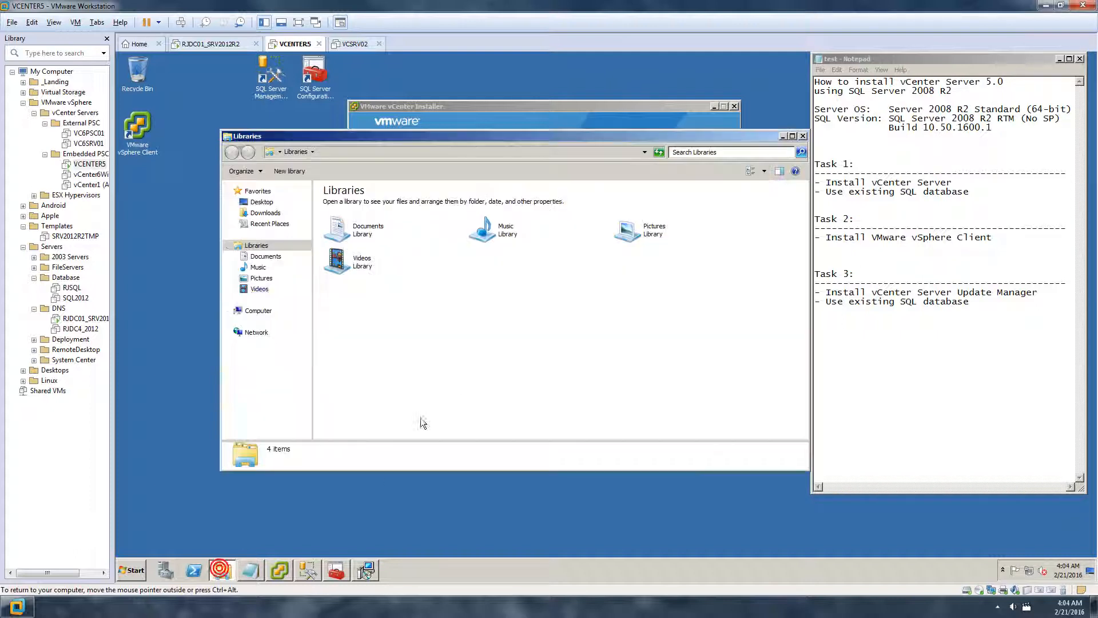
click(257, 310)
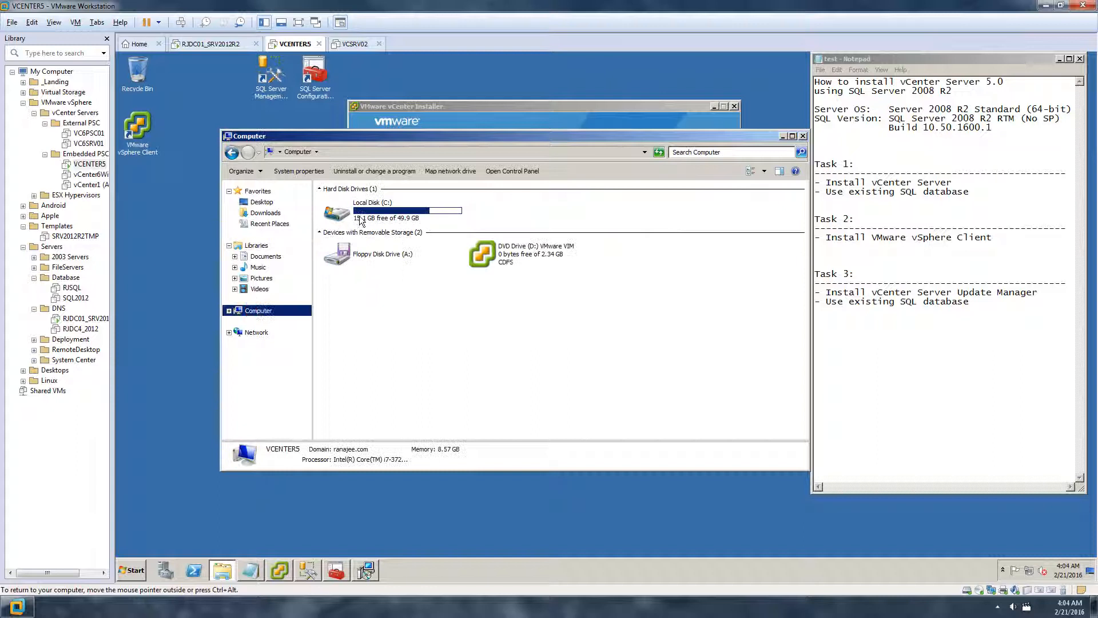
click(783, 136)
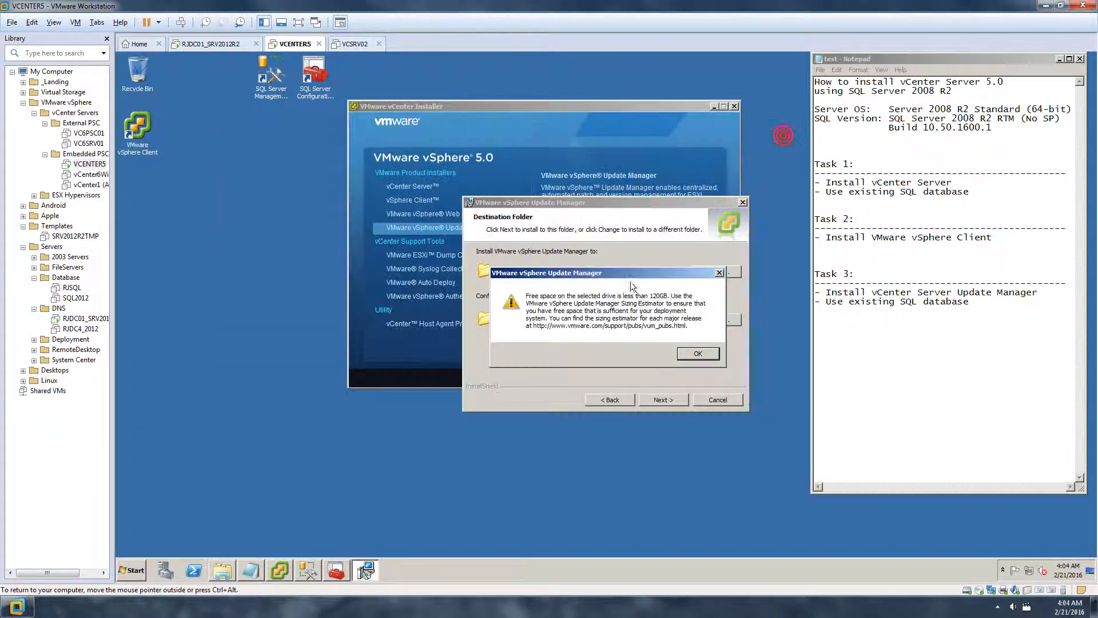
Dismiss the low free-space warning and install Update Manager to completion
click(695, 353)
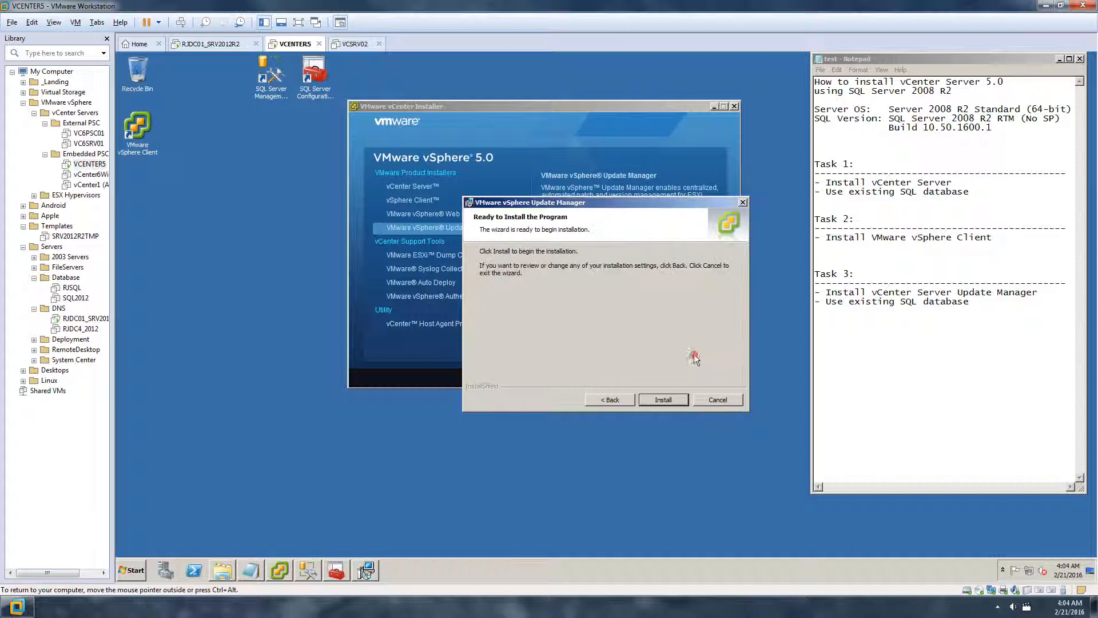
click(661, 400)
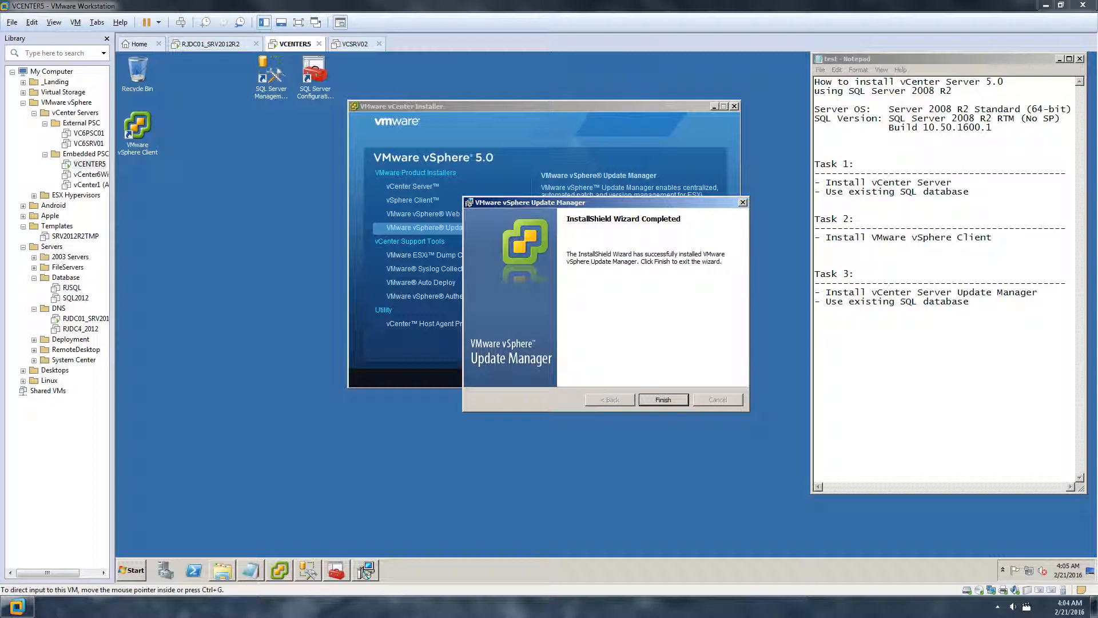
click(663, 399)
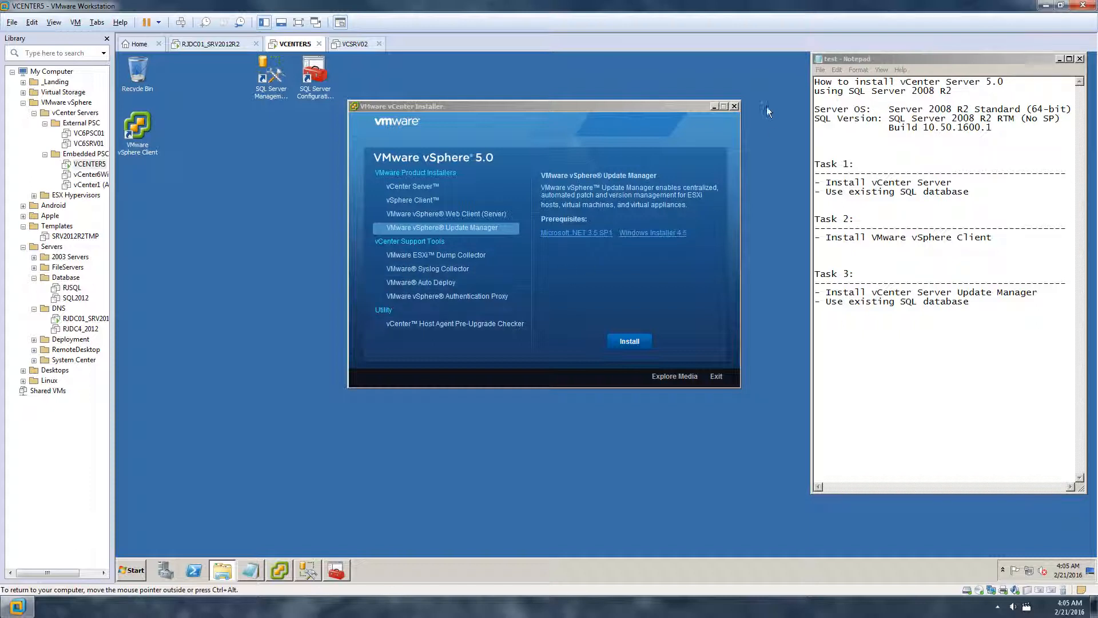
Exit the installer, log in to vCenter with vSphere Client, review plug-ins, and return Home
click(734, 106)
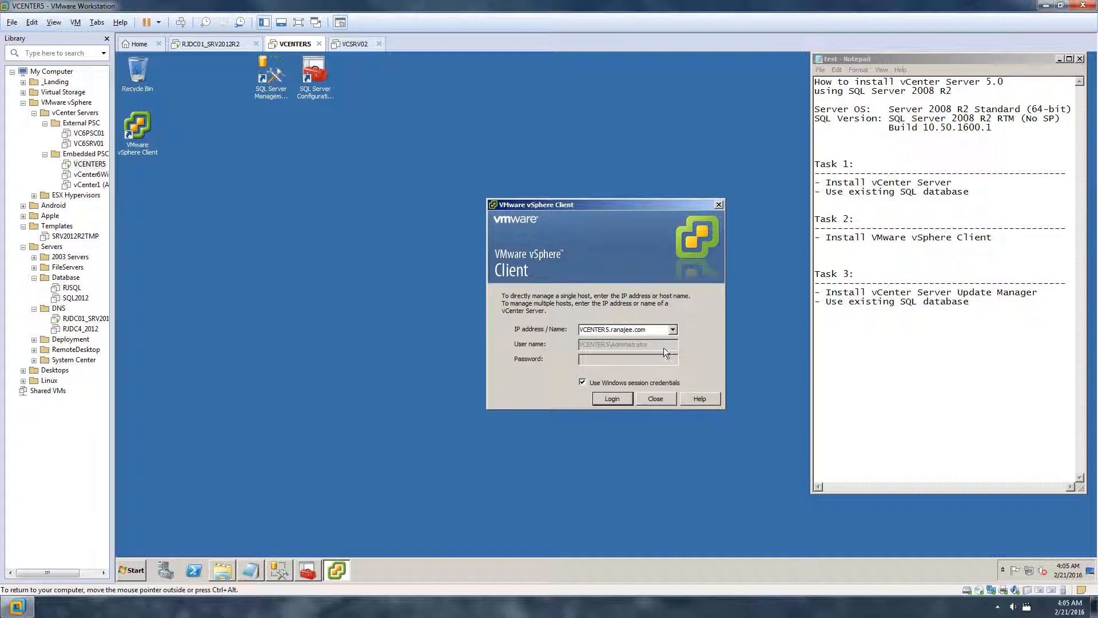
click(616, 399)
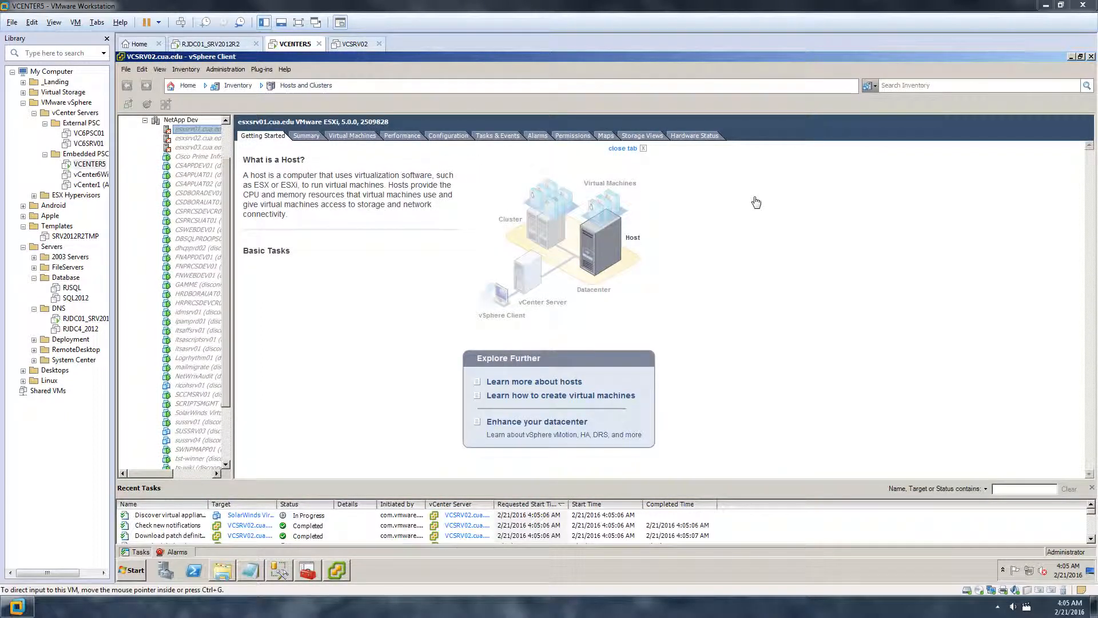
click(260, 69)
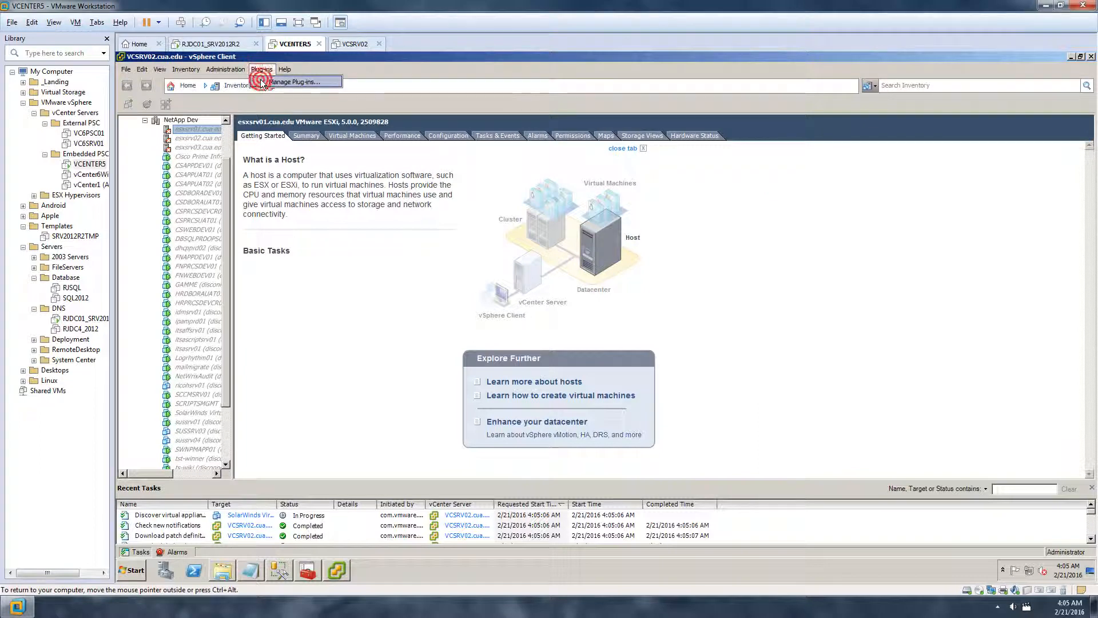
click(263, 82)
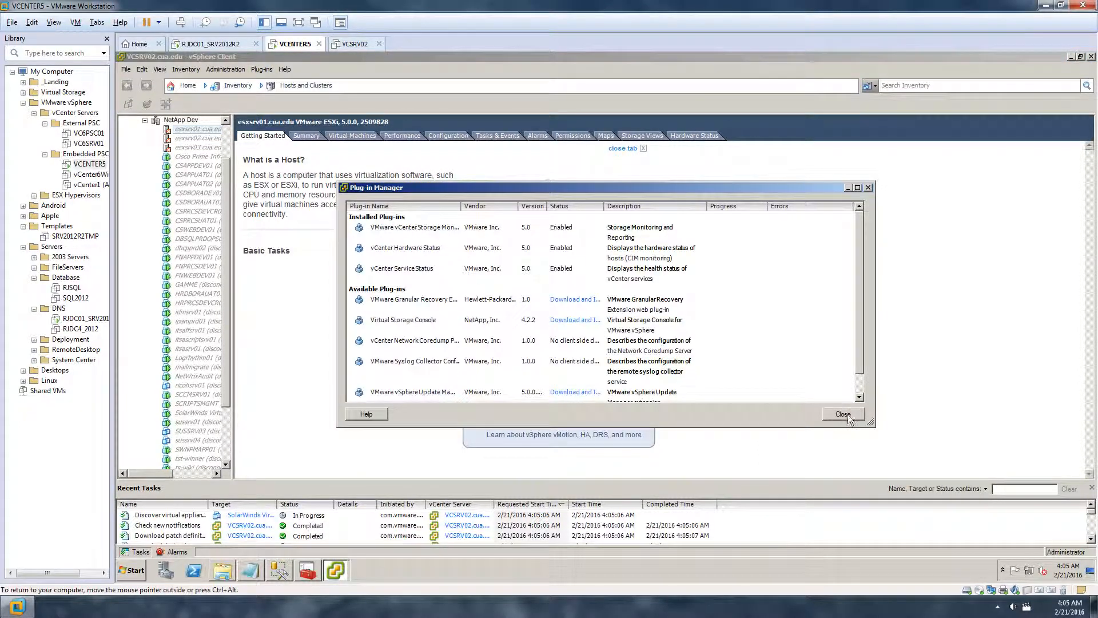
click(844, 414)
click(145, 120)
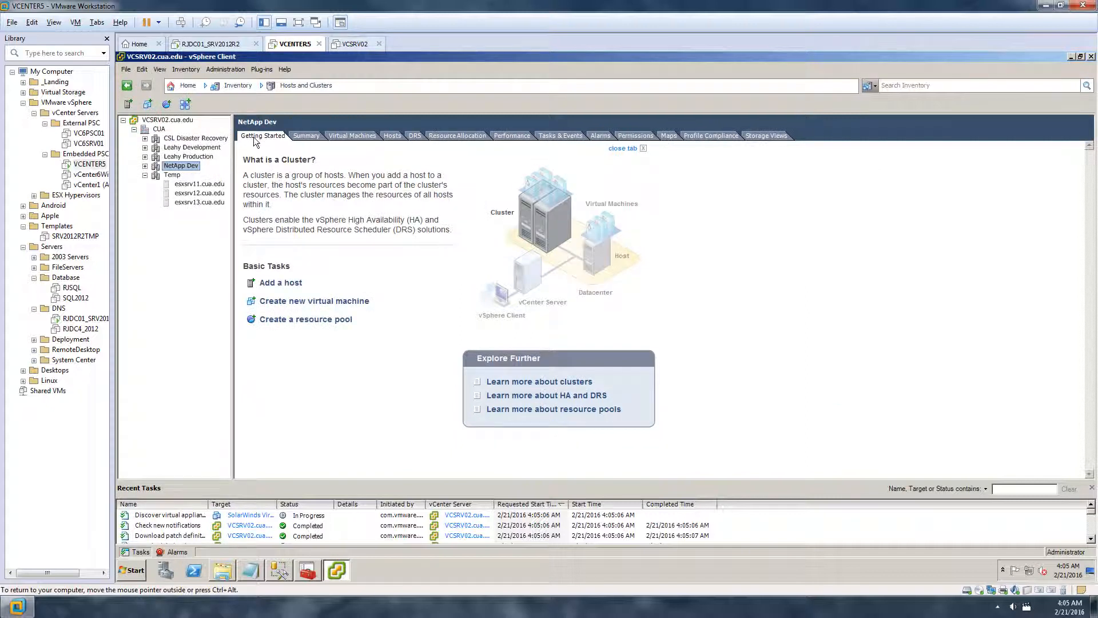
click(183, 85)
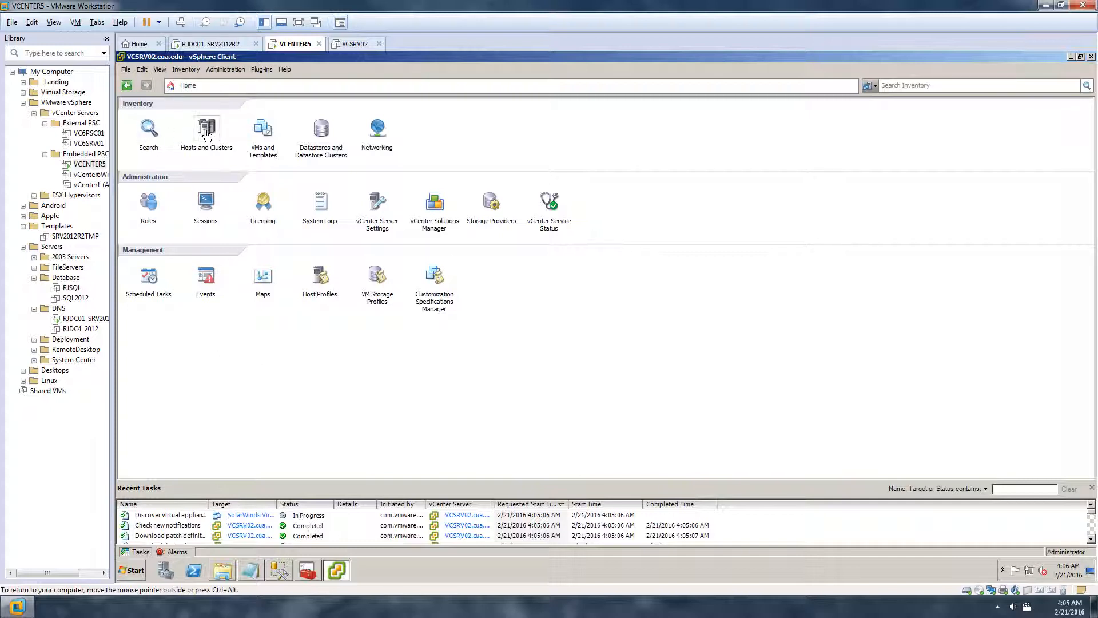
Locate the vSphere Update Manager plug-in in Plug-in Manager's available list
click(265, 69)
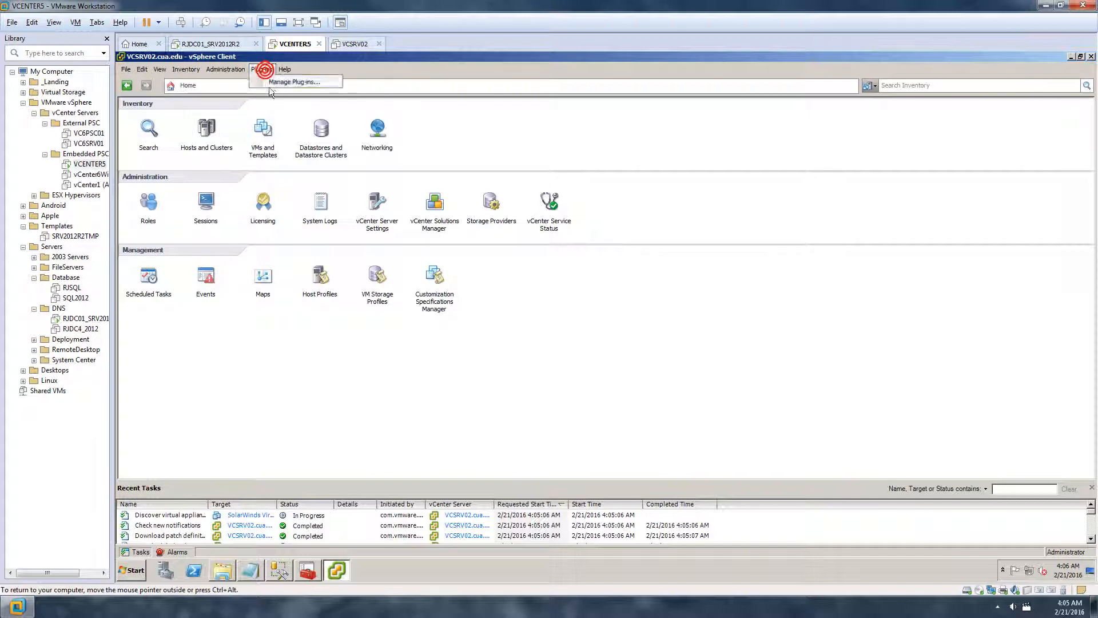
click(275, 84)
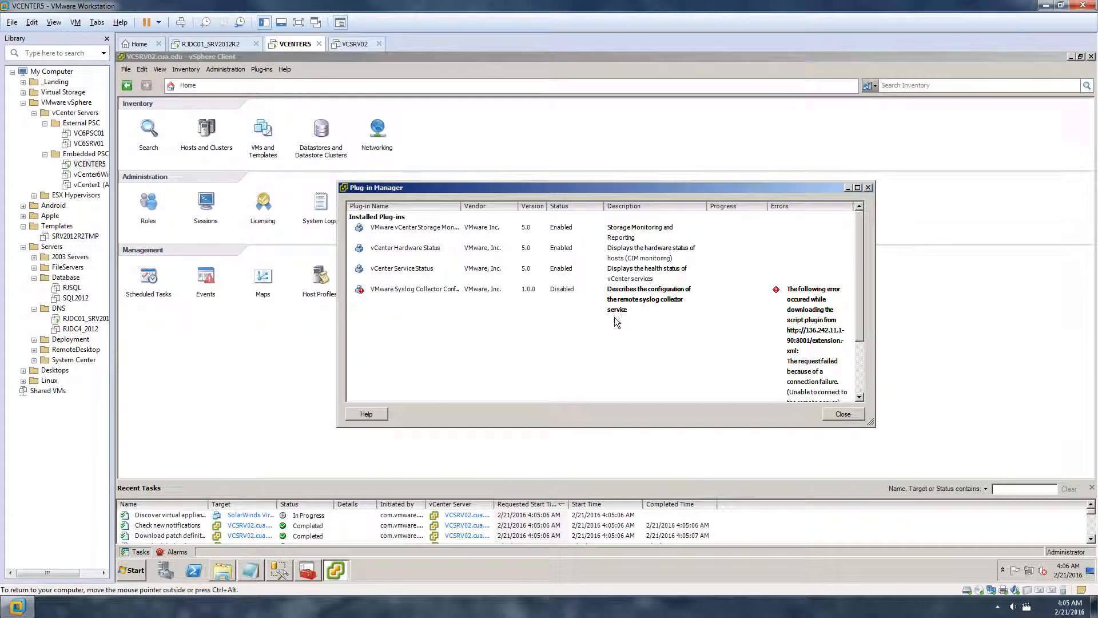
drag(860, 280, 859, 398)
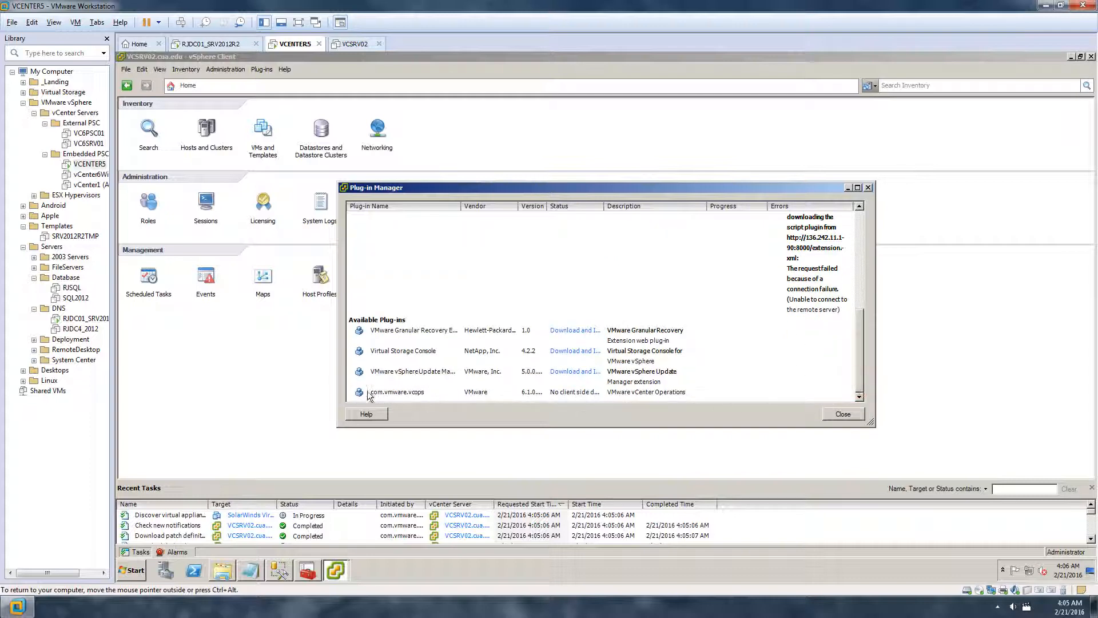
click(415, 378)
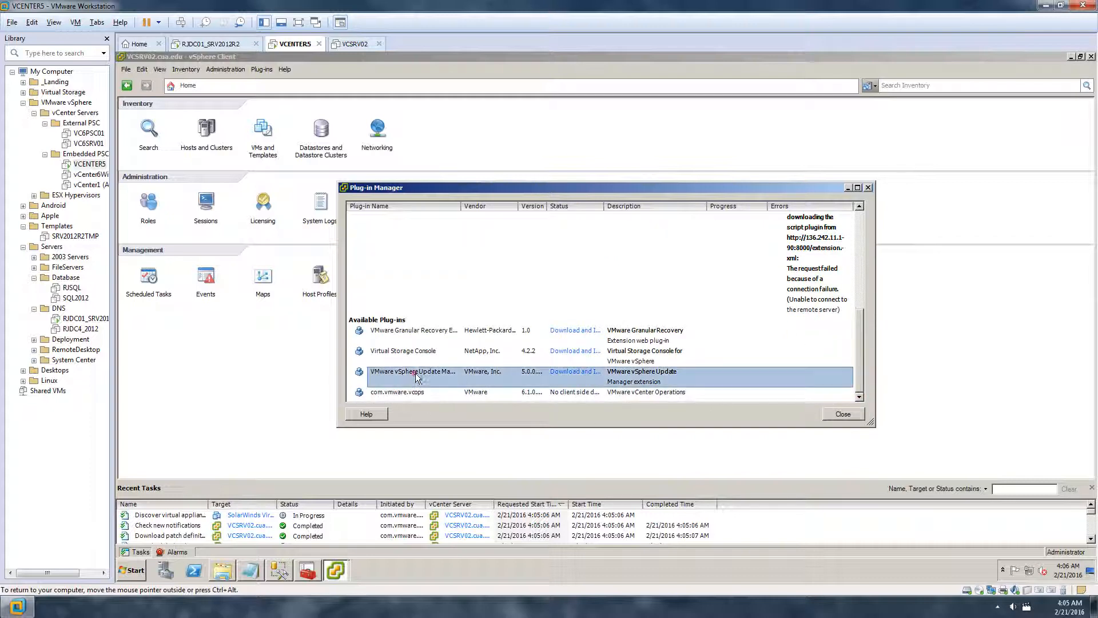
drag(464, 207, 519, 207)
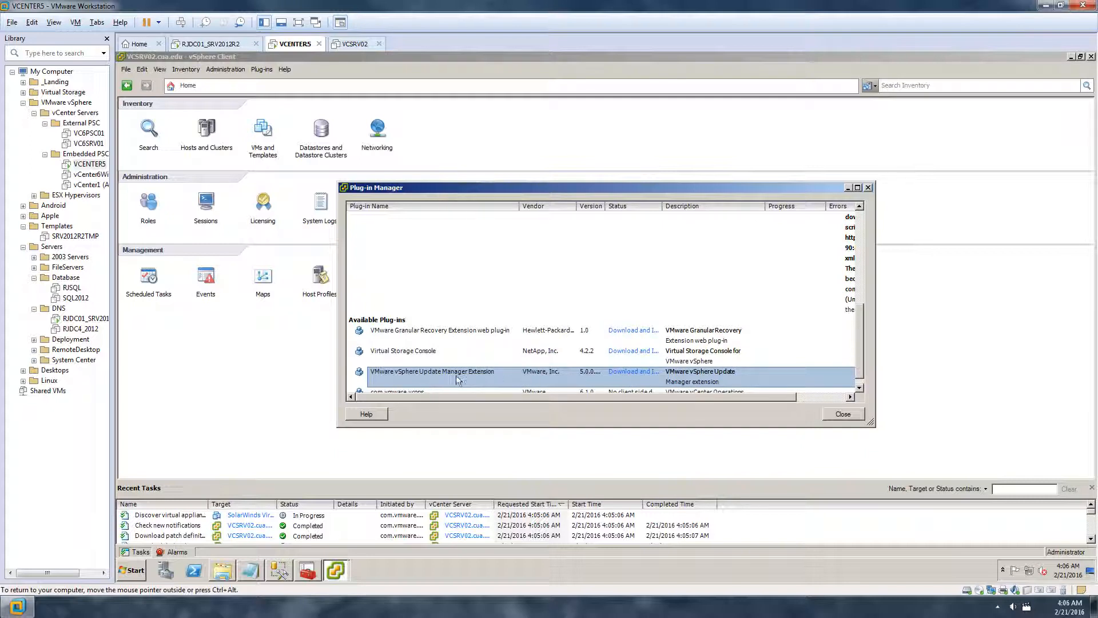
Download and install the Update Manager Client 5.0 Update 3 plug-in in English, ignoring the certificate warning
click(635, 372)
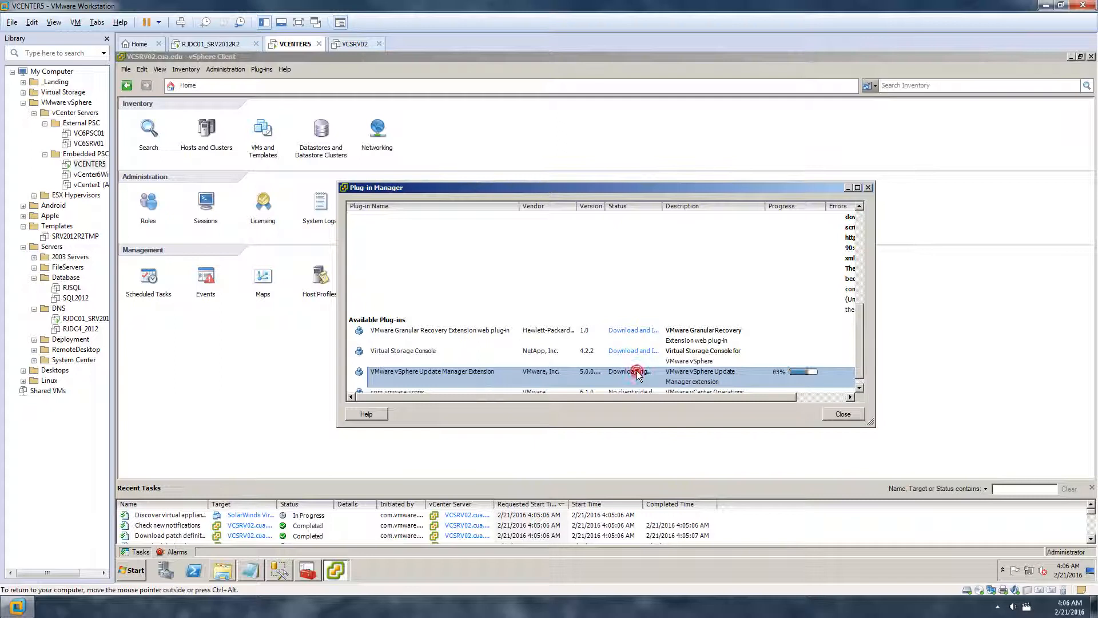
click(638, 322)
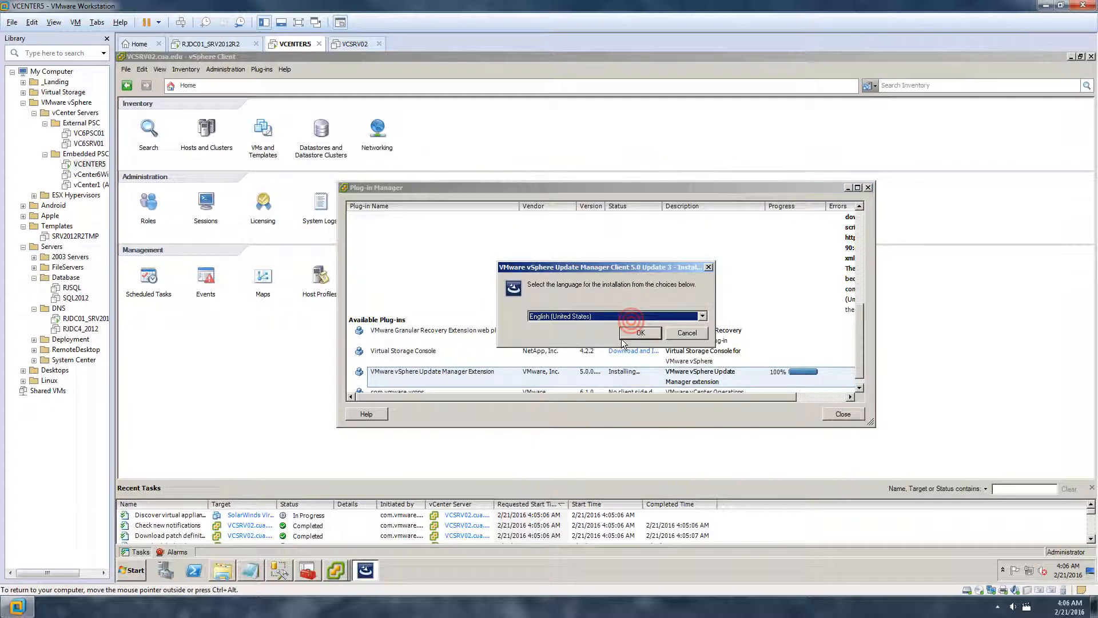
click(625, 342)
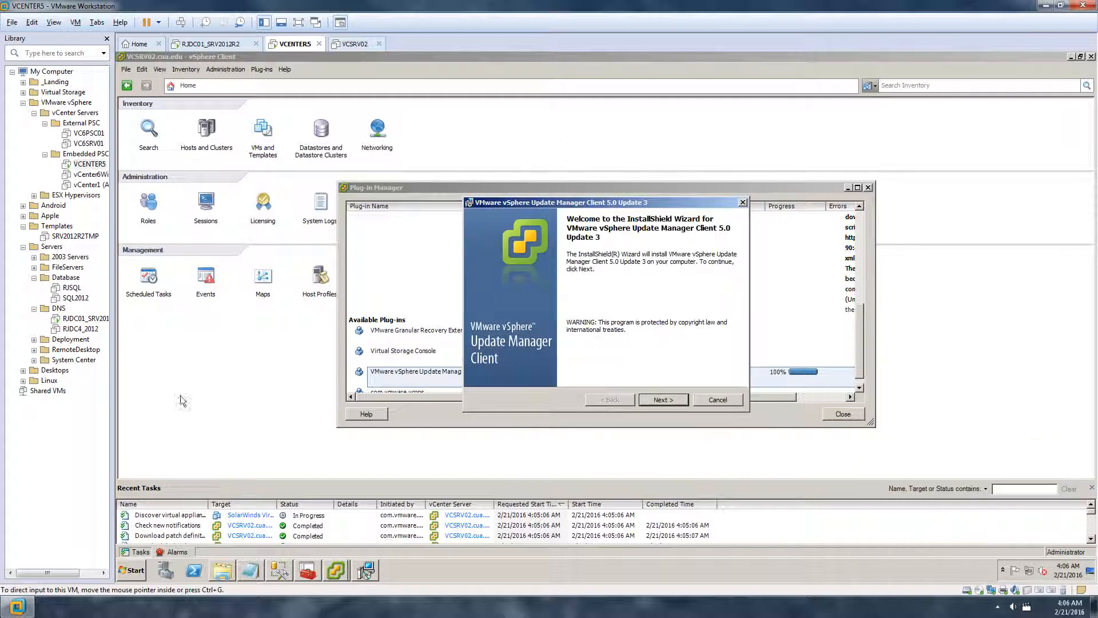
click(662, 399)
click(559, 358)
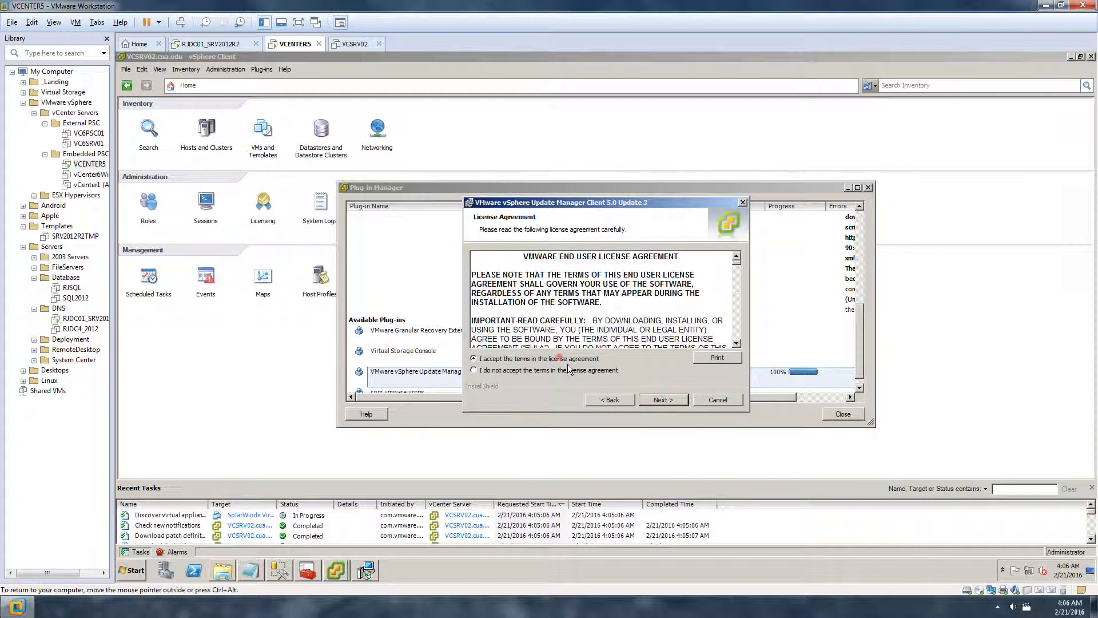
click(661, 401)
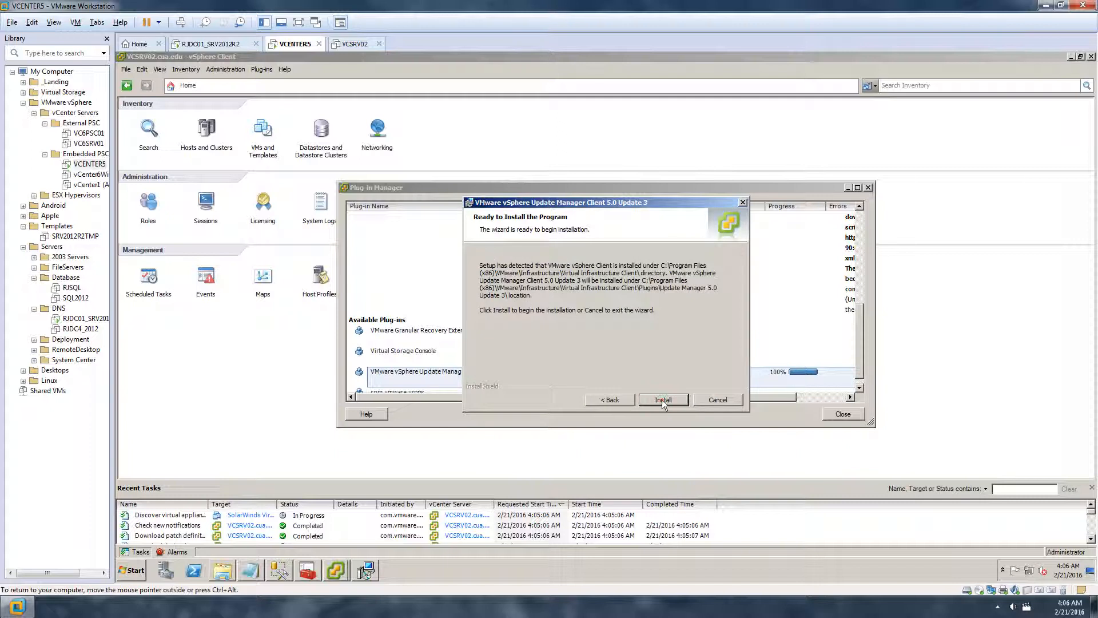
click(661, 399)
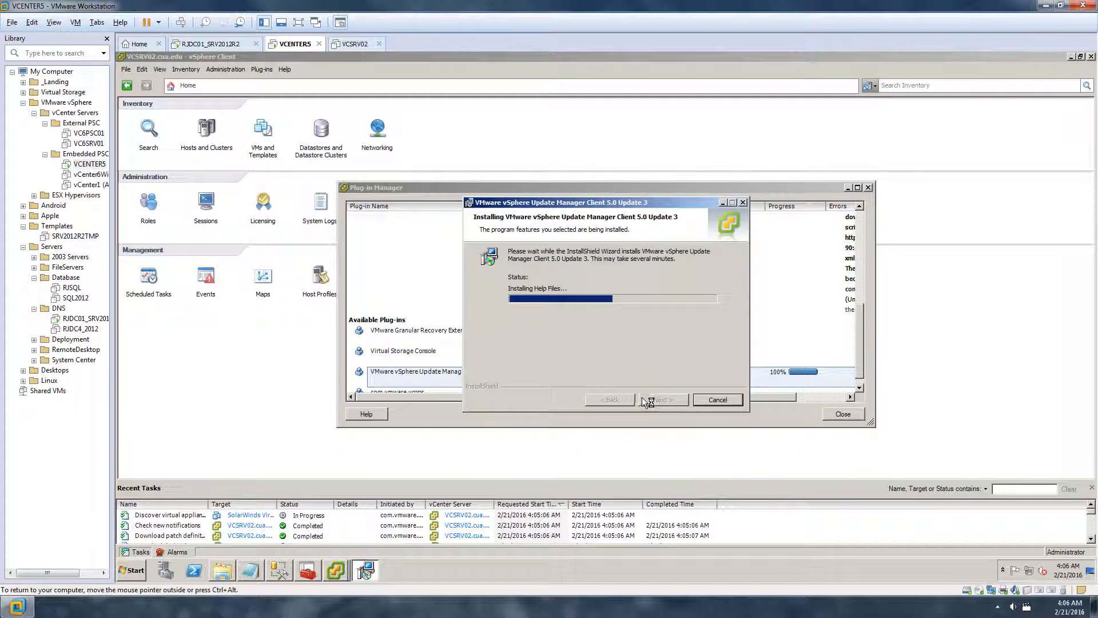
click(660, 400)
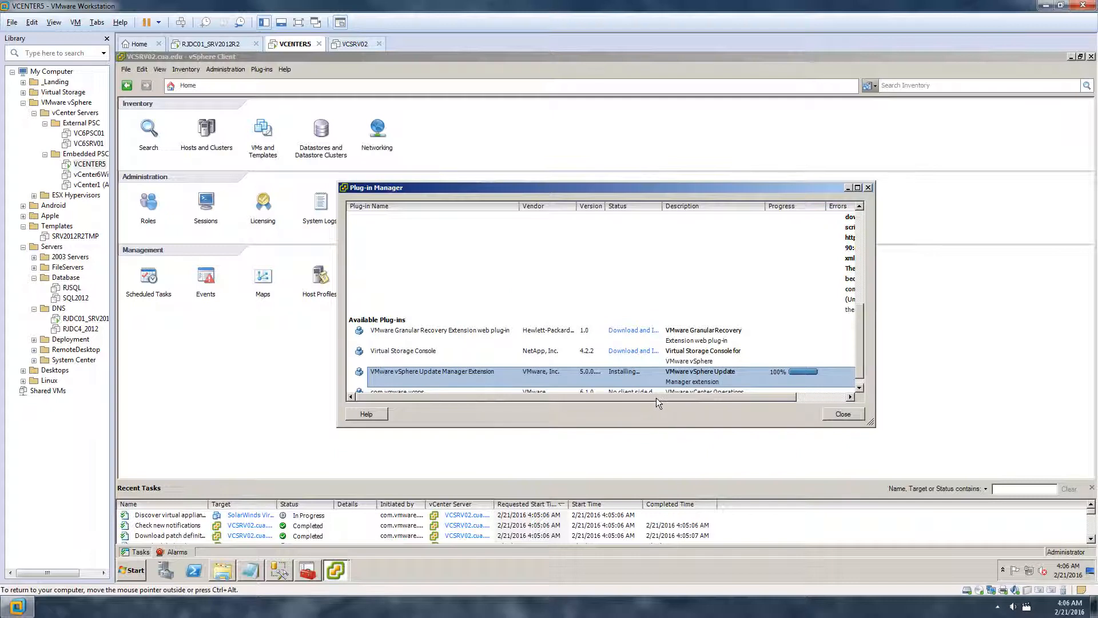
click(531, 371)
click(646, 356)
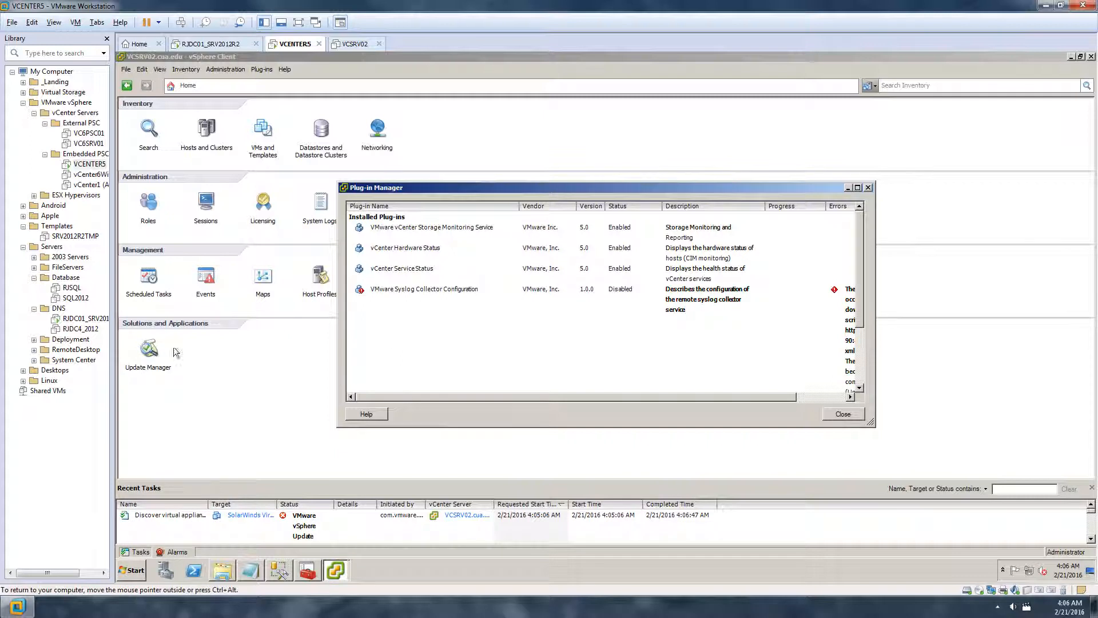
Browse Update Manager's Baselines, Configuration, vApp Upgrades and ESXi Images tabs
click(868, 187)
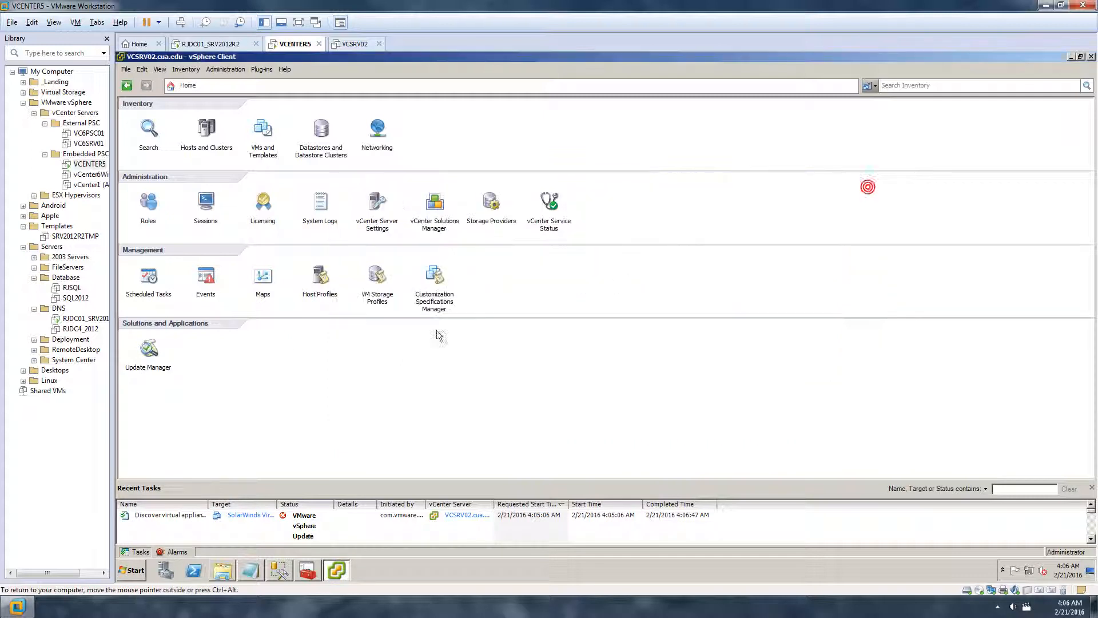
click(152, 351)
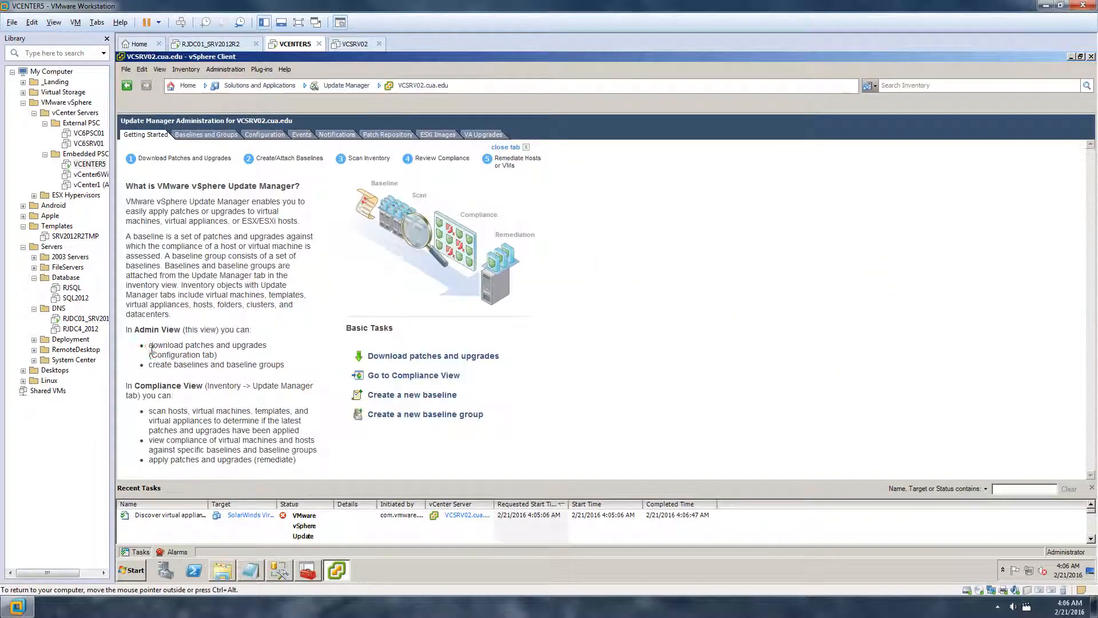
click(184, 86)
click(150, 350)
click(207, 134)
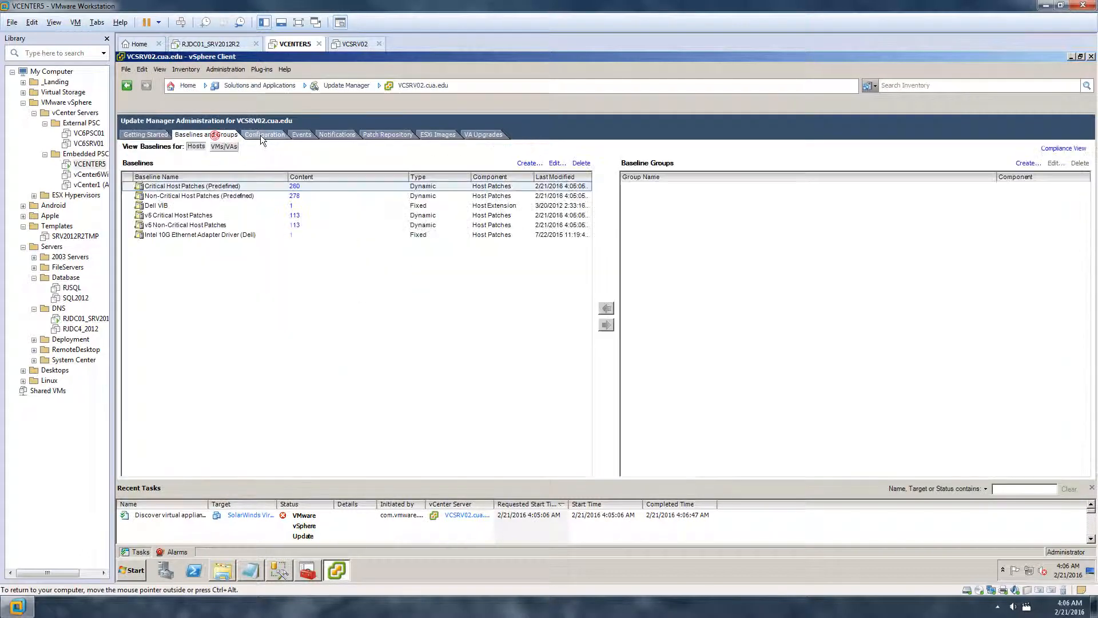
click(260, 135)
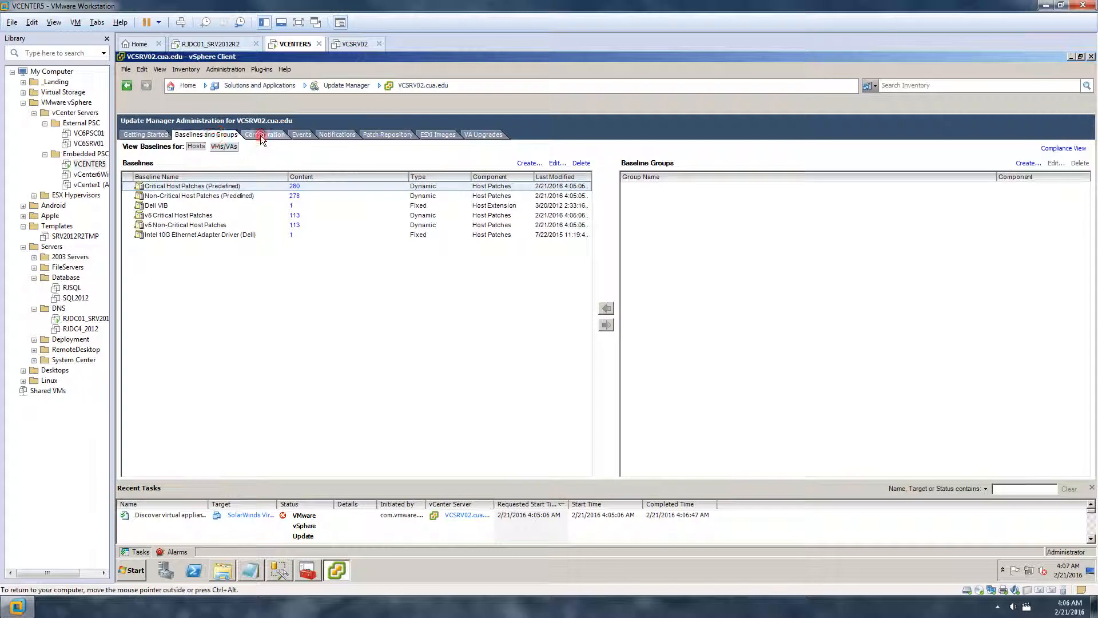
click(225, 134)
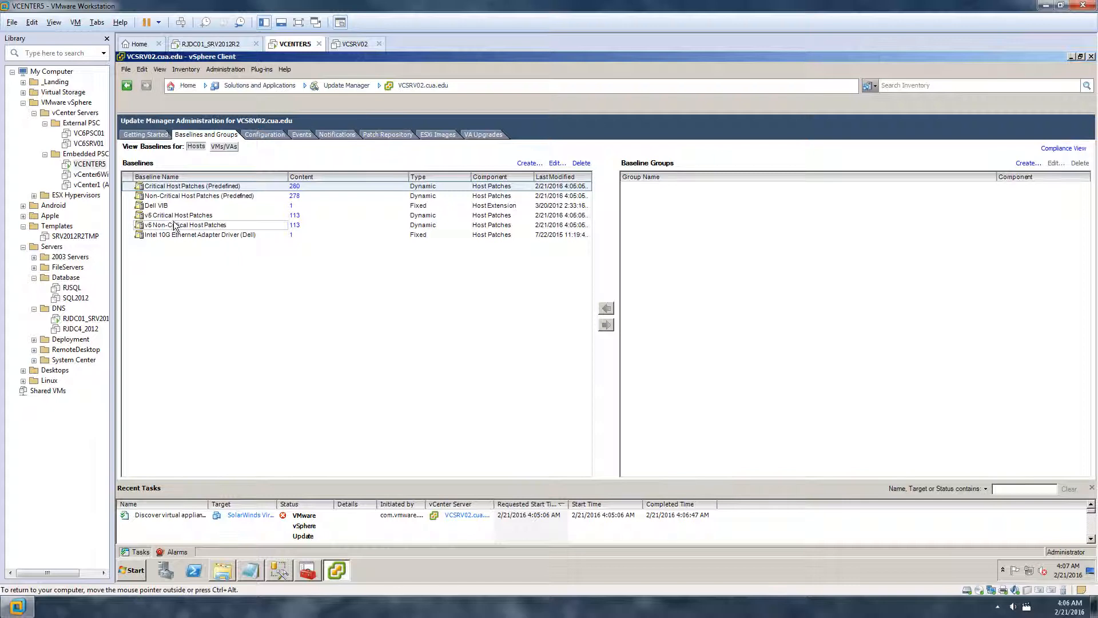
click(482, 133)
click(440, 133)
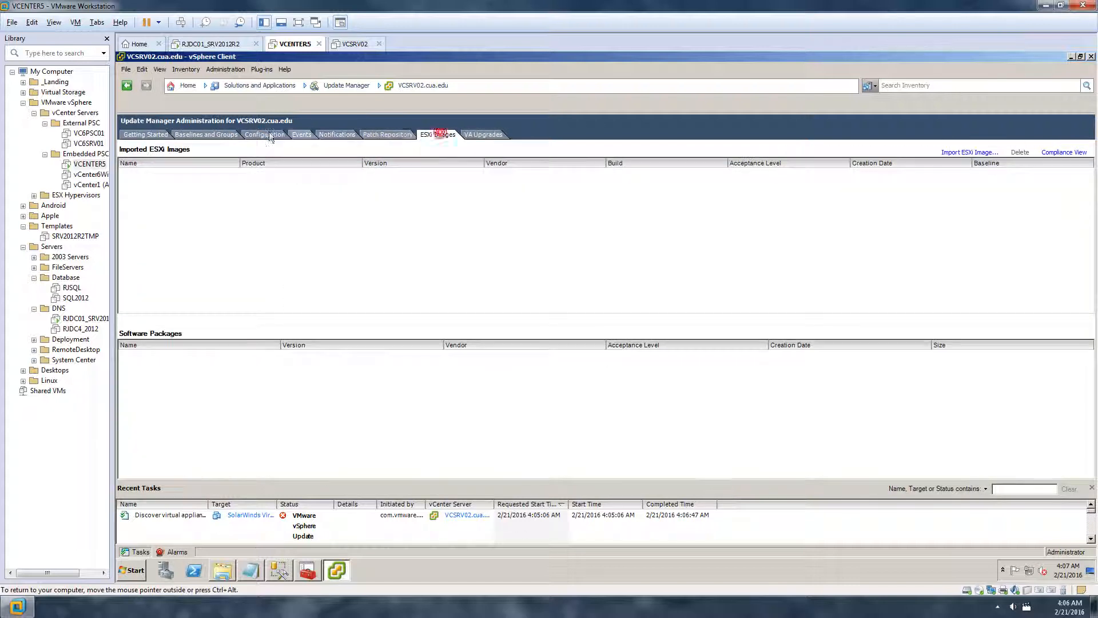
click(145, 134)
View the Update Manager tab for VCSRV02.cua.edu in Hosts and Clusters, then close vSphere Client
click(187, 85)
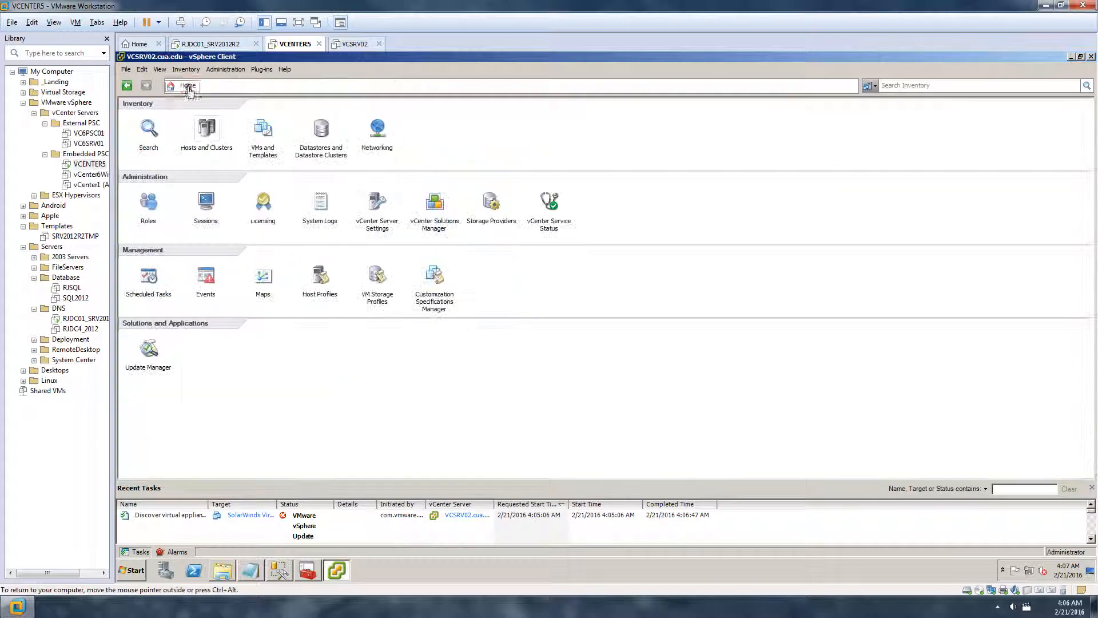
click(204, 132)
click(134, 129)
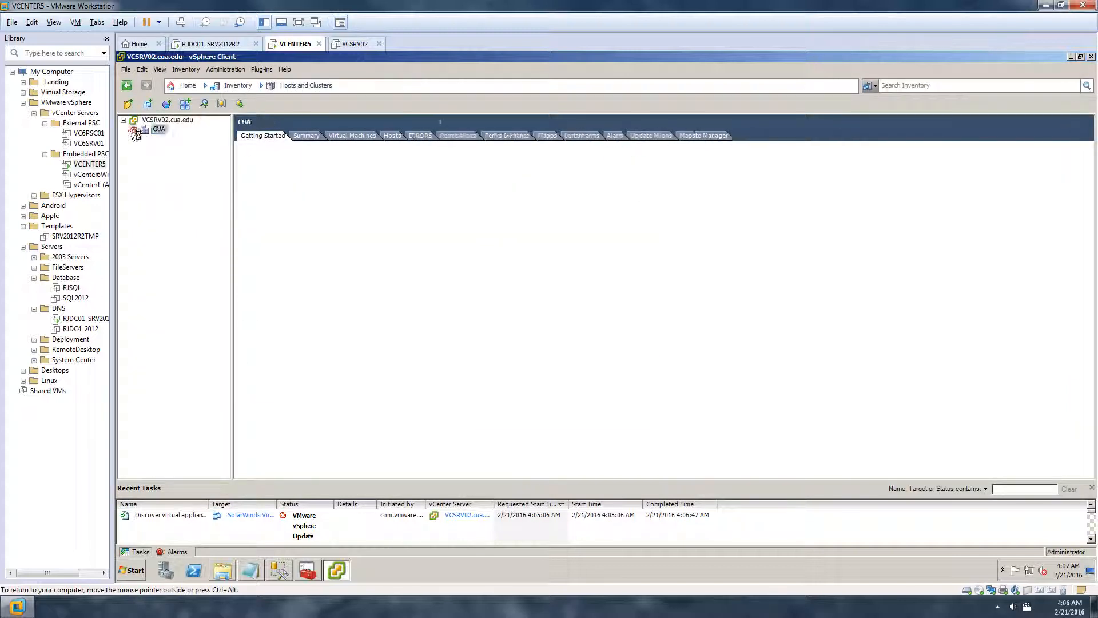
click(123, 120)
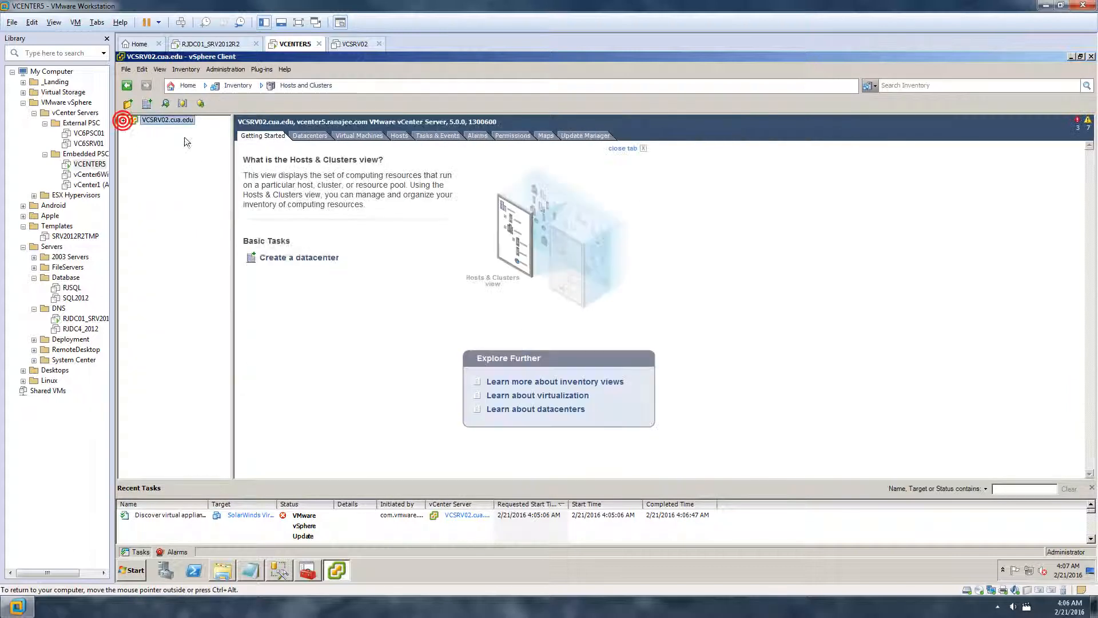
click(584, 136)
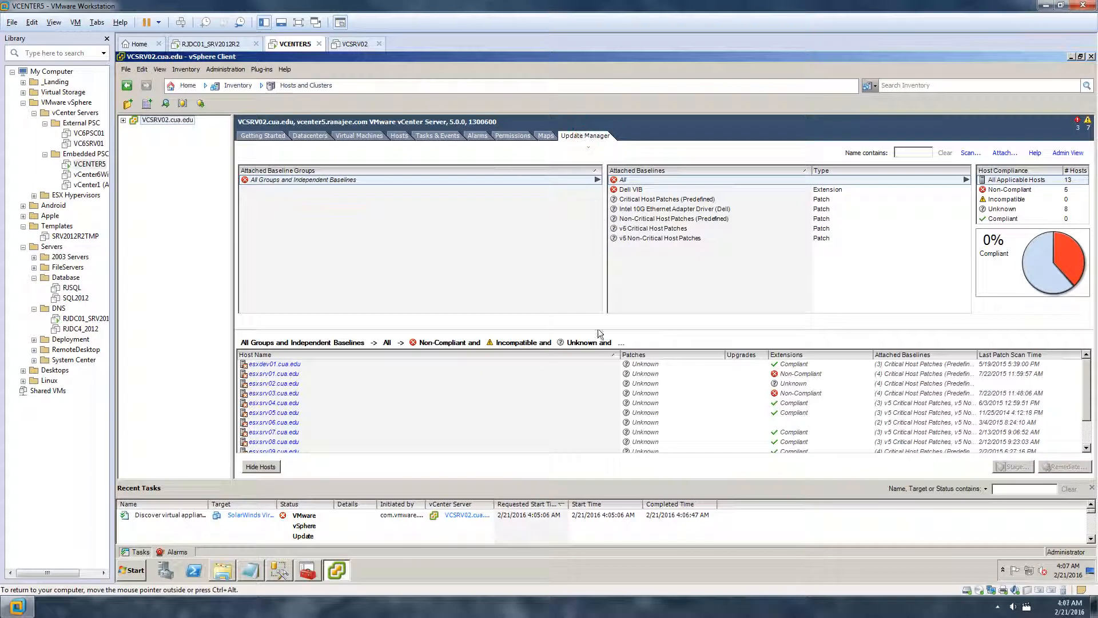
click(263, 136)
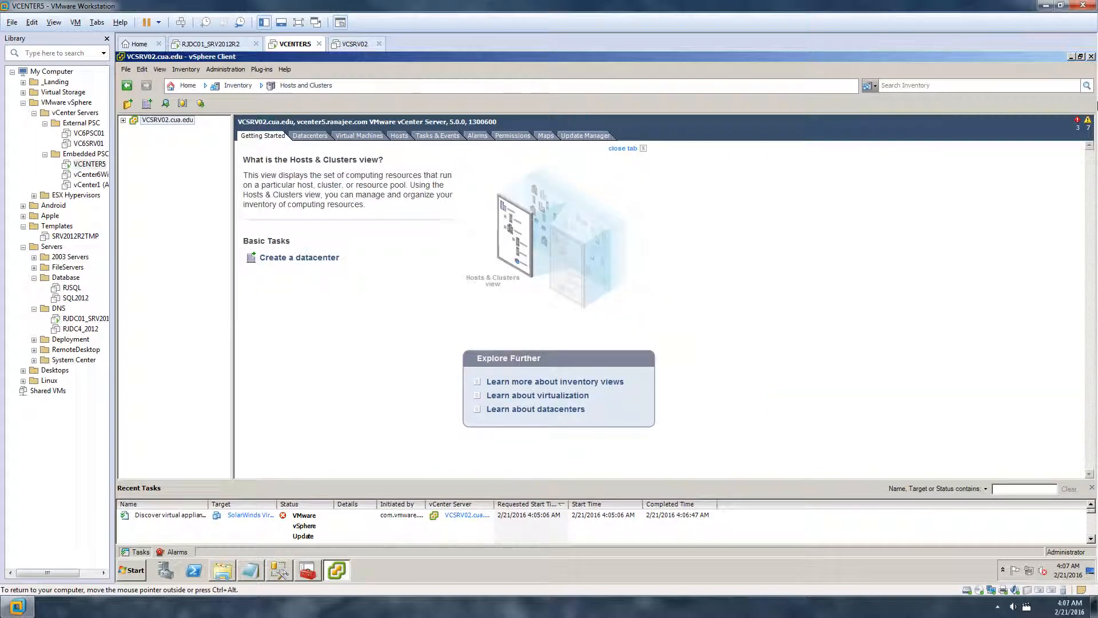
click(1091, 56)
click(651, 276)
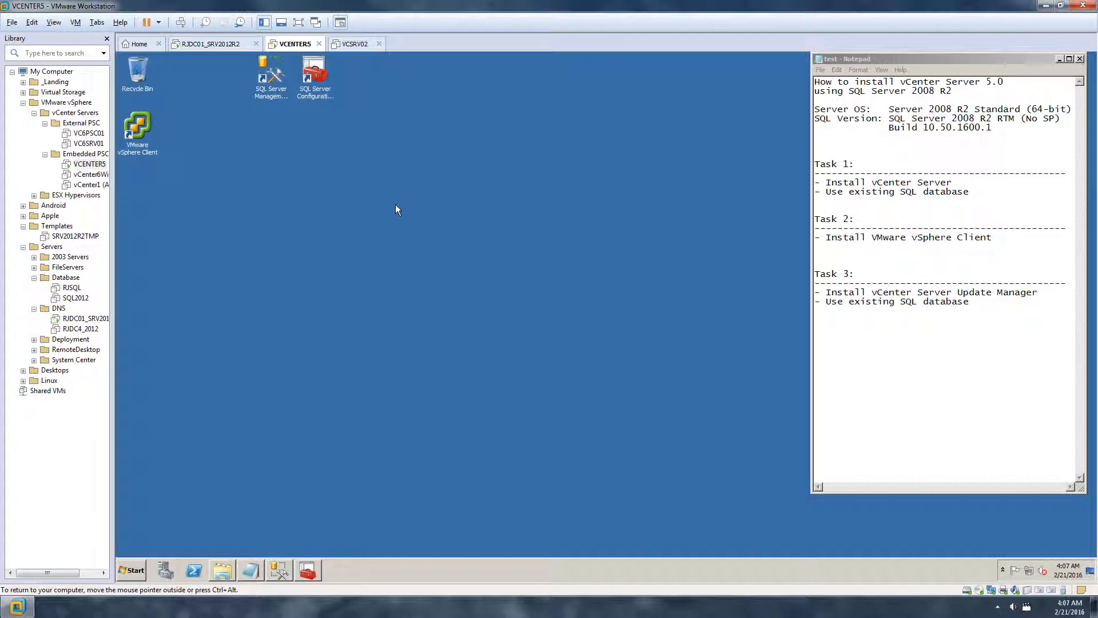
drag(1009, 83, 813, 83)
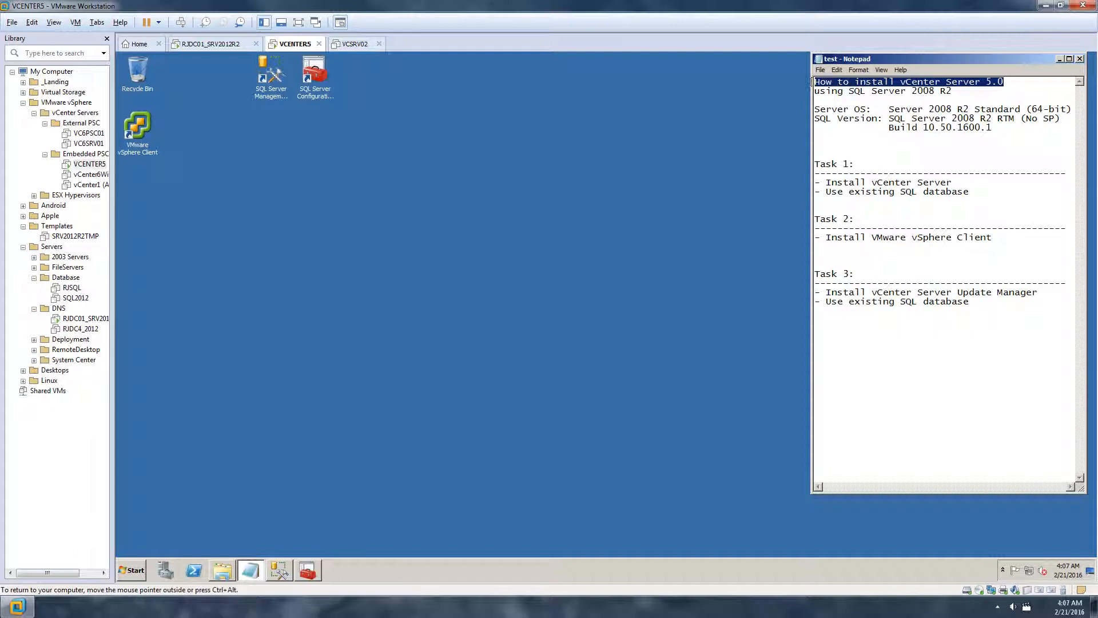
click(954, 149)
drag(1070, 112, 891, 112)
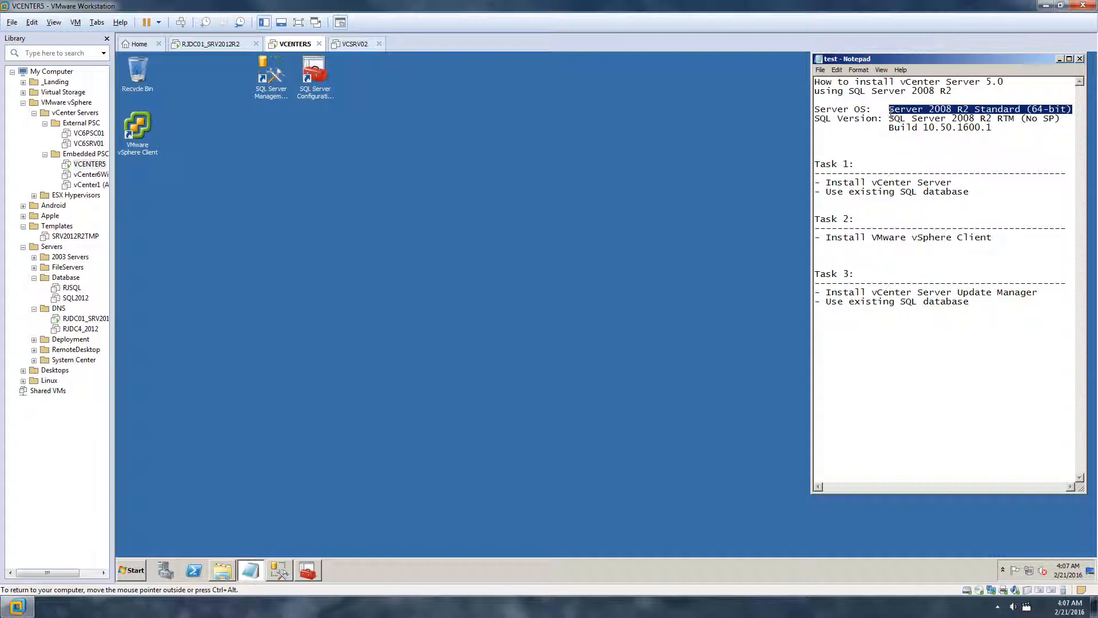
click(972, 121)
mouse_move(889, 120)
mouse_down()
mouse_move(1053, 119)
mouse_move(888, 120)
mouse_up()
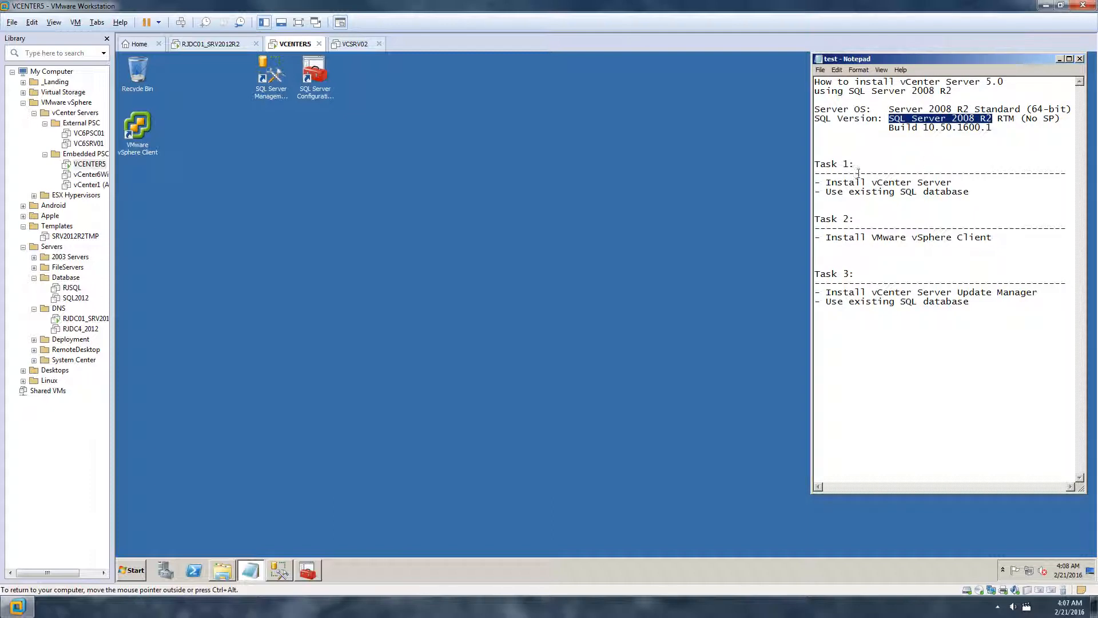
click(977, 153)
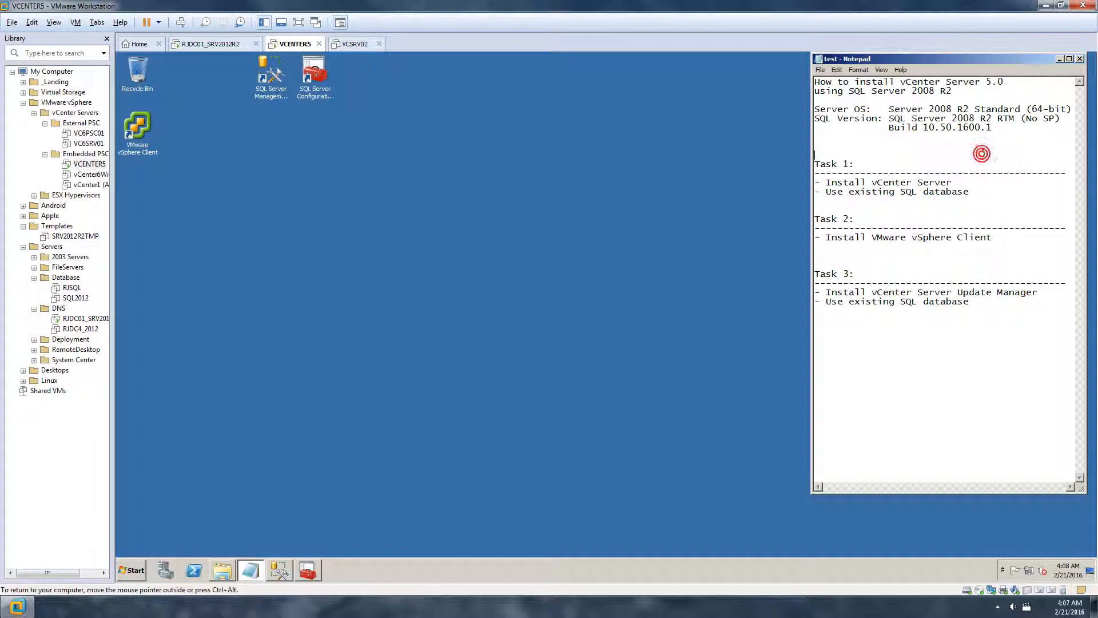